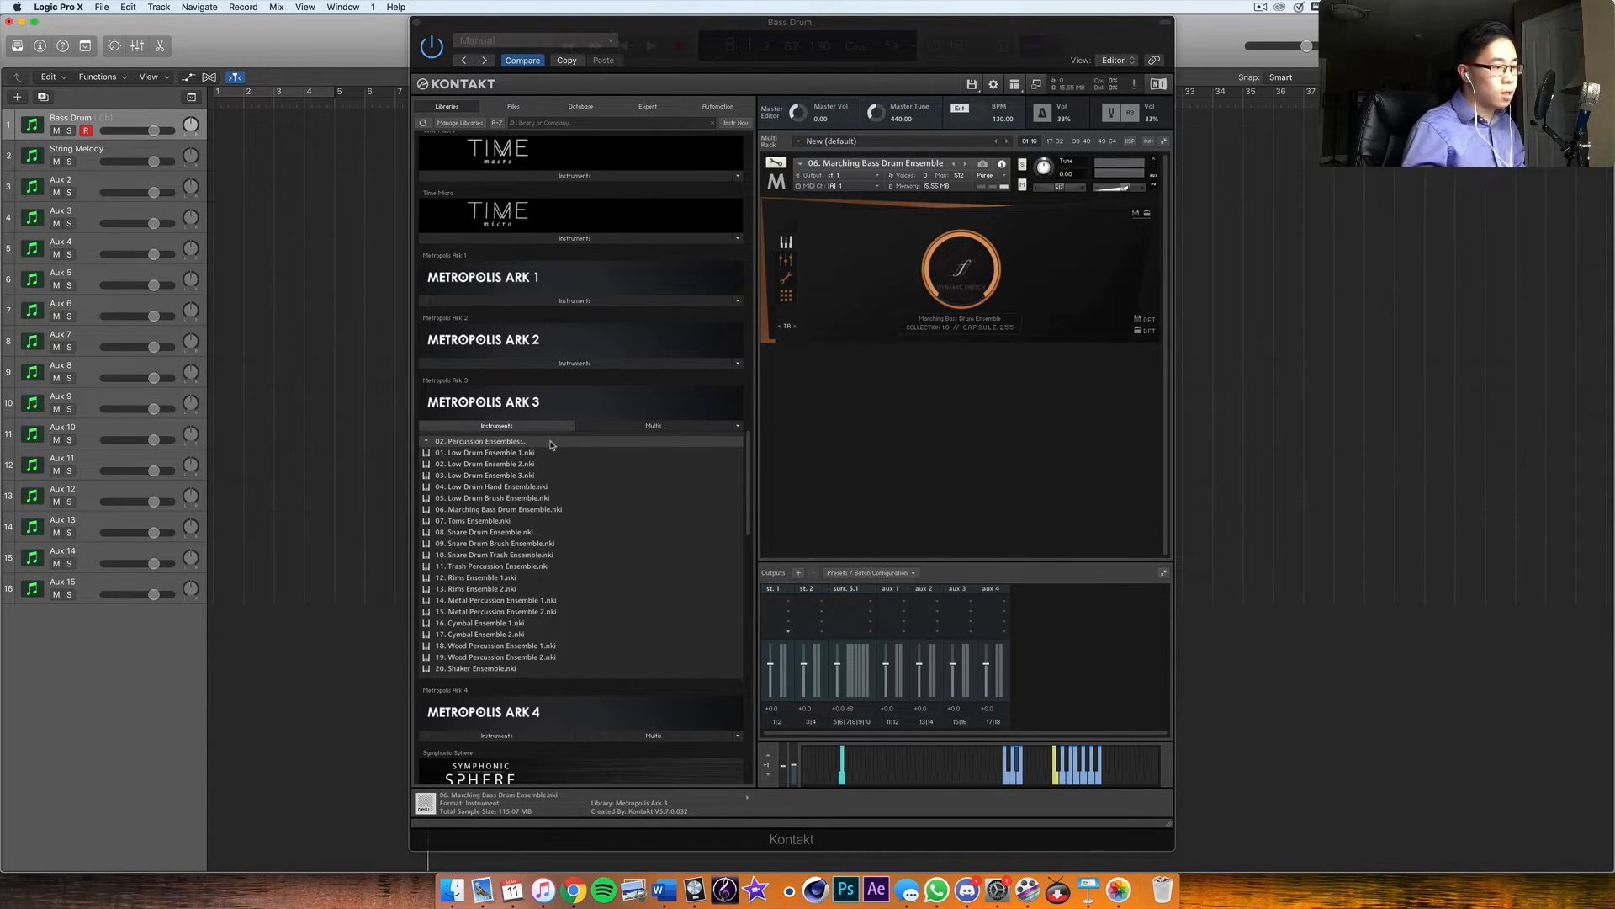
# Step: Set the project tempo to 135 BPM while listening to playback, and return the playhead to the start of the project
pyautogui.moveTo(795, 19); pyautogui.dragTo(824, 74)
pyautogui.press('space')
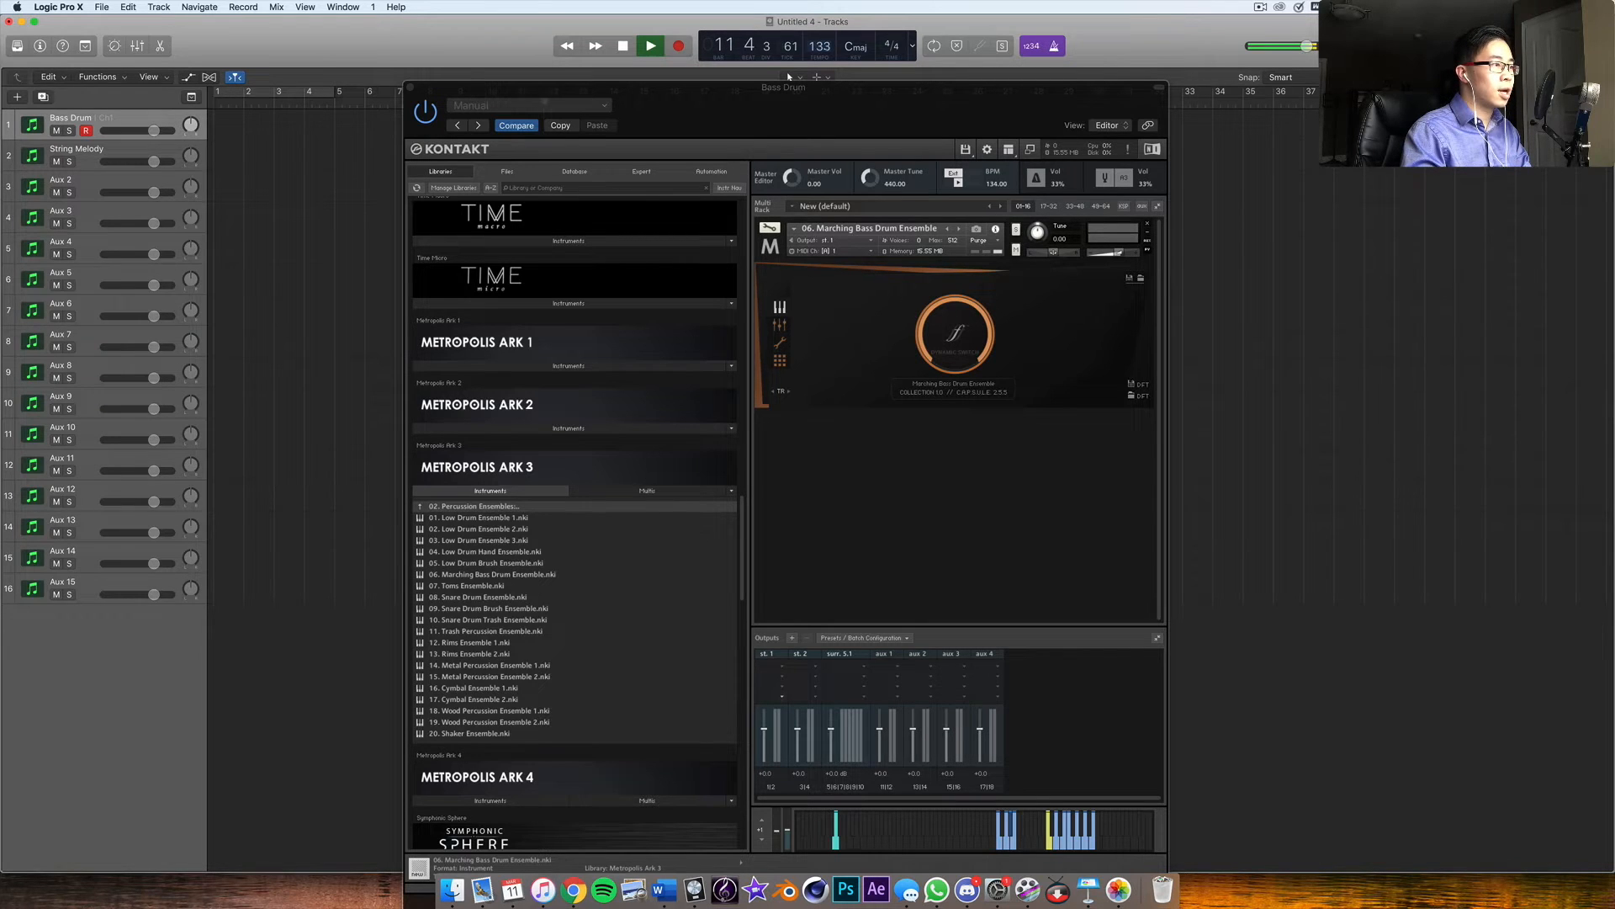
pyautogui.press('space')
pyautogui.press('Return')
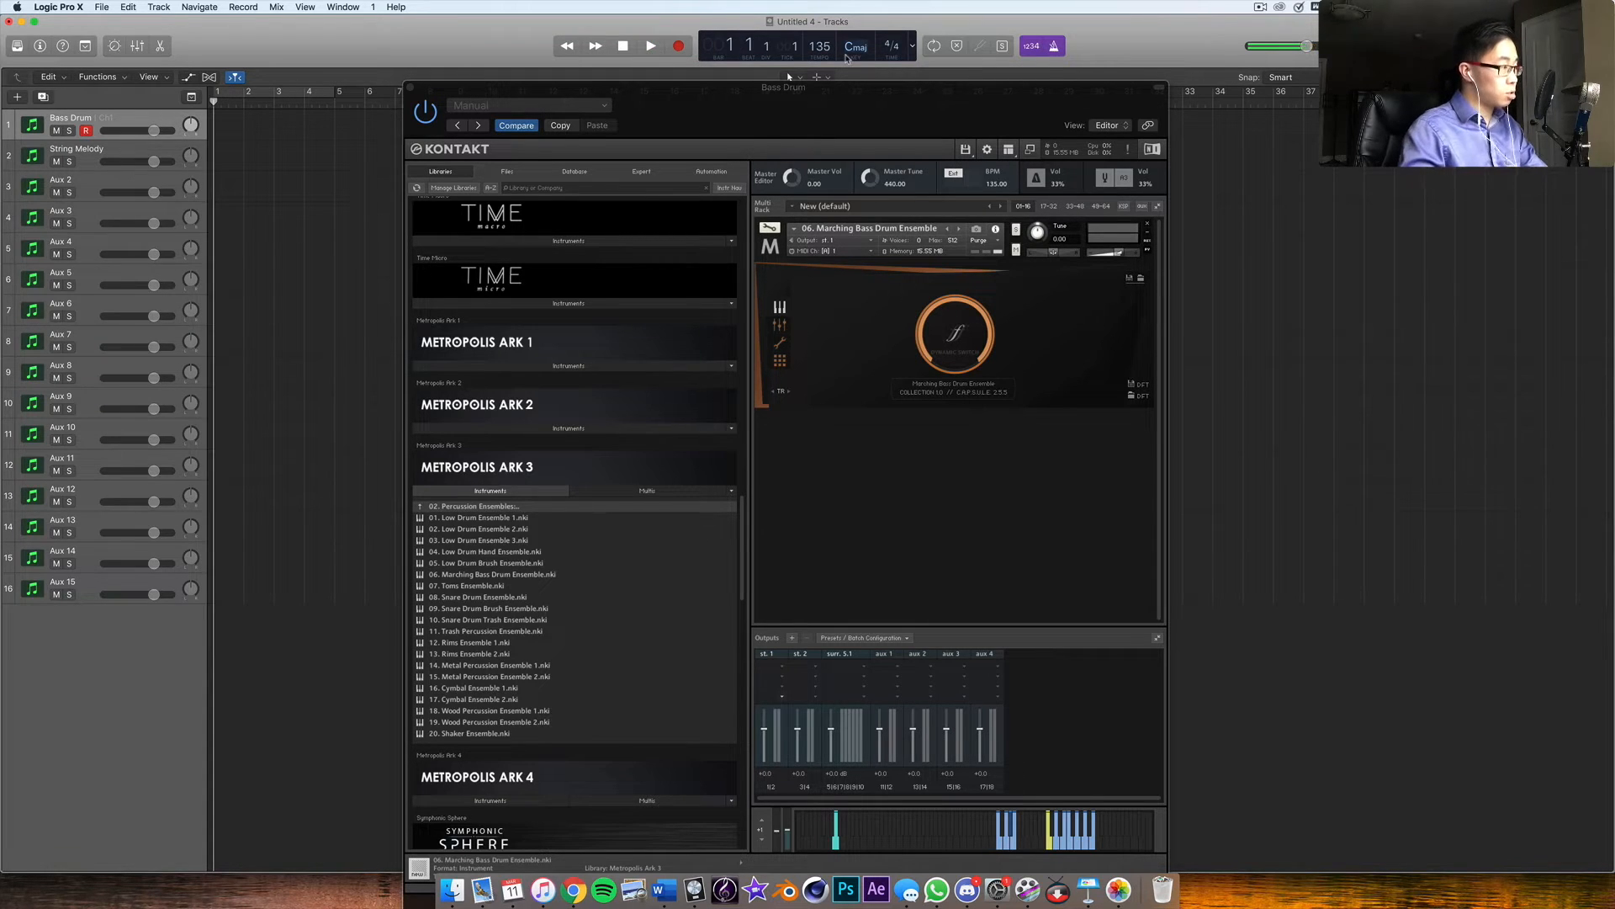
pyautogui.press('space')
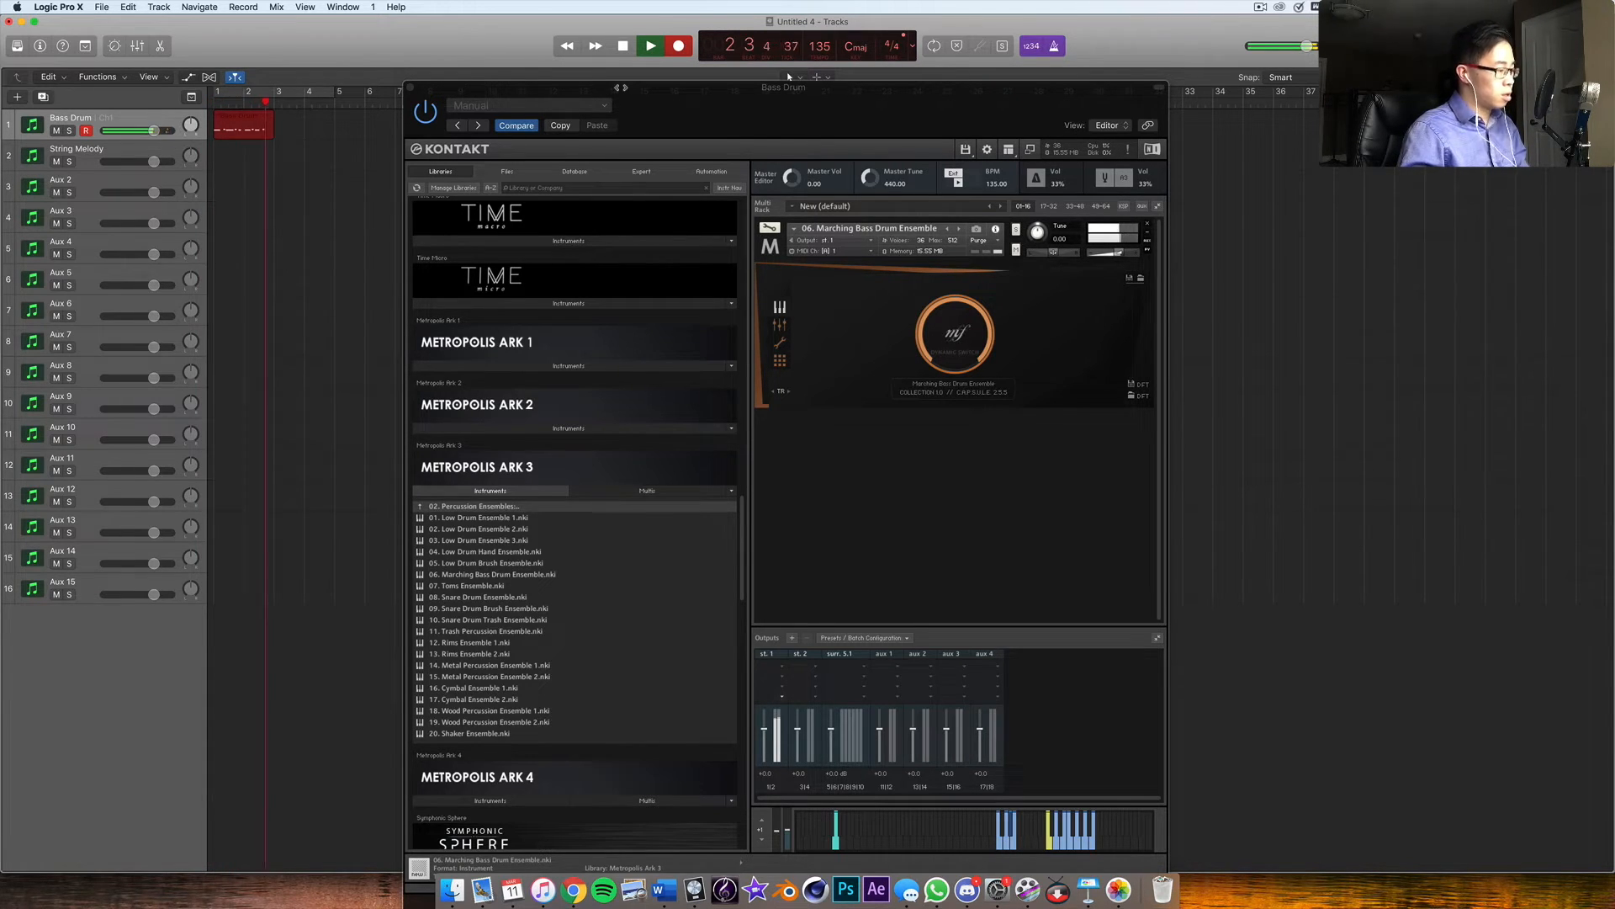
pyautogui.press('space')
pyautogui.press('super+z')
pyautogui.press('Return')
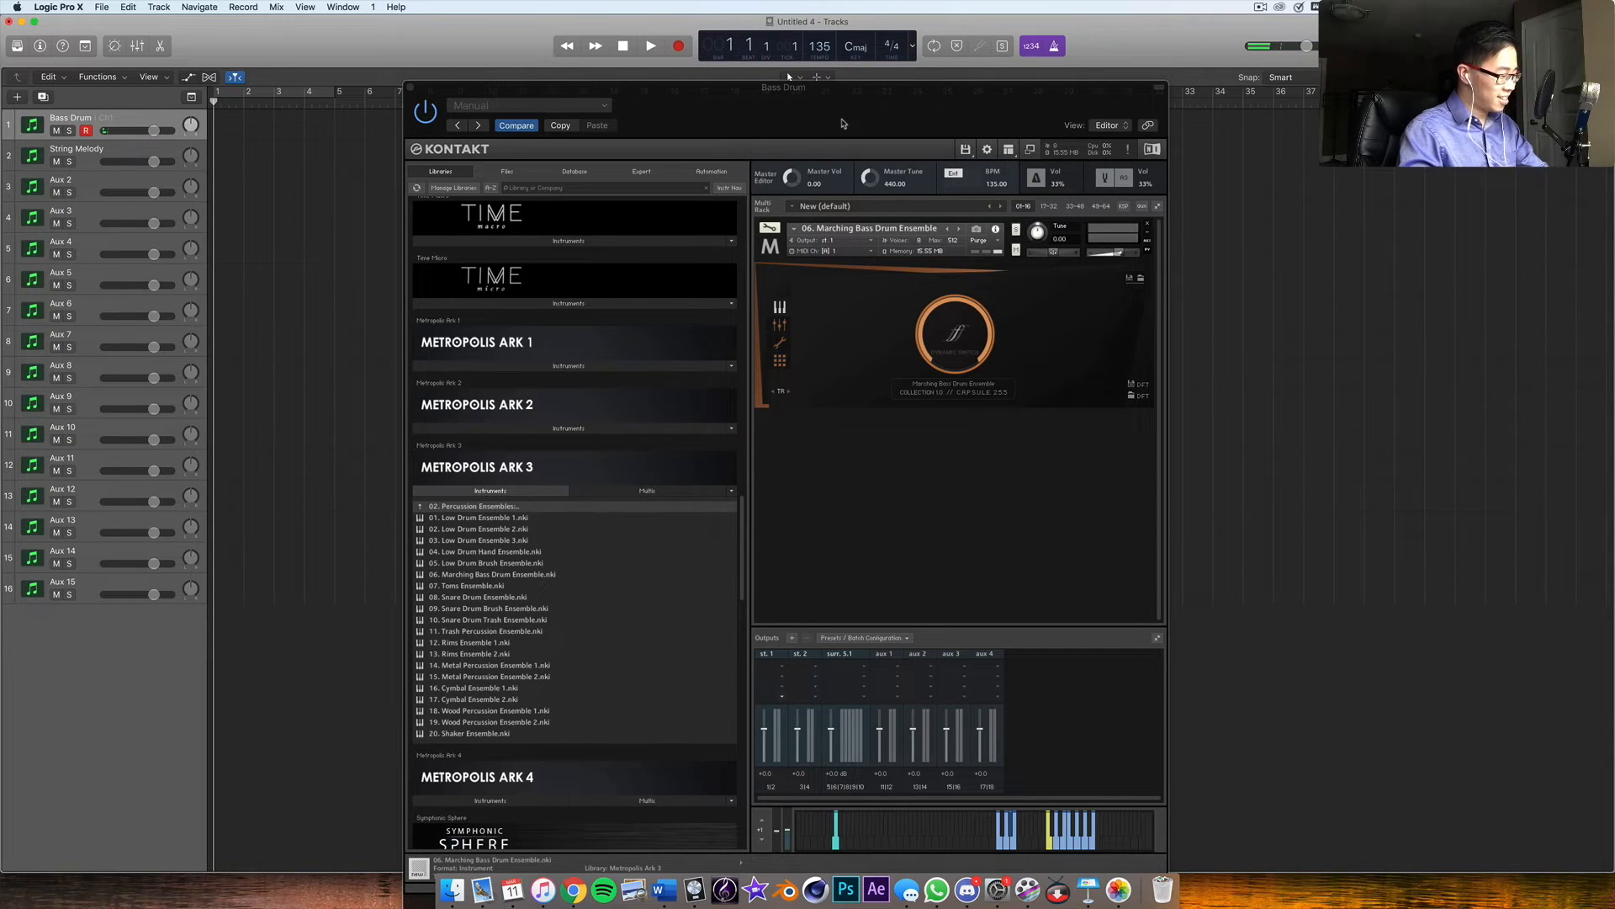
# Step: Record a marching bass drum part of about five bars on the Bass Drum track from bar 1
pyautogui.press('r')
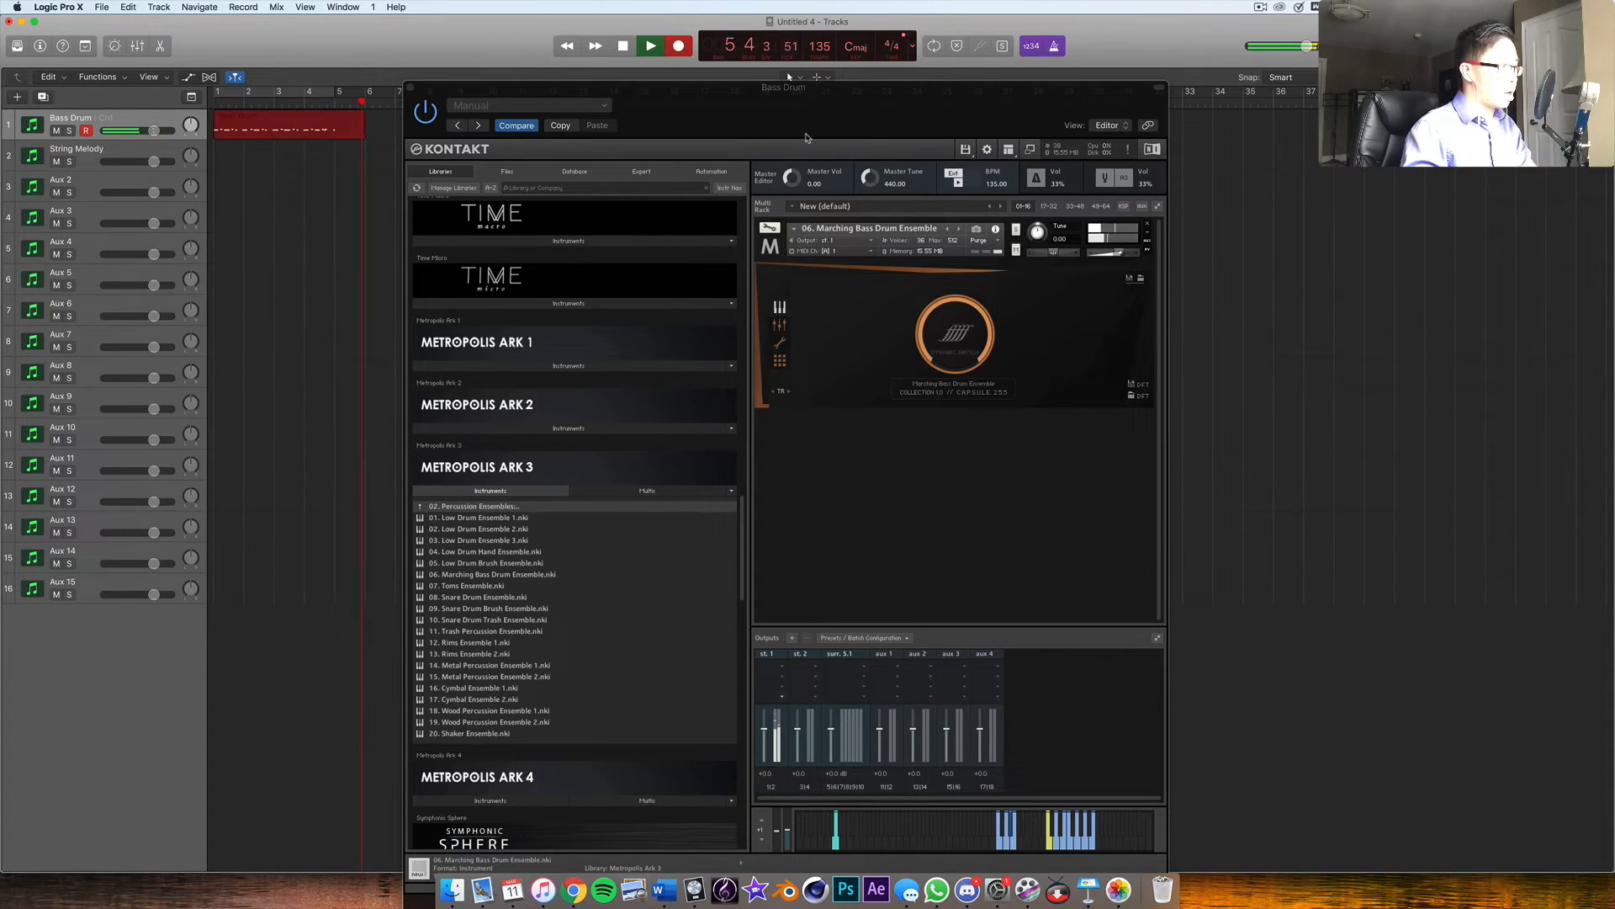
pyautogui.press('space')
pyautogui.moveTo(742, 96); pyautogui.dragTo(730, 535)
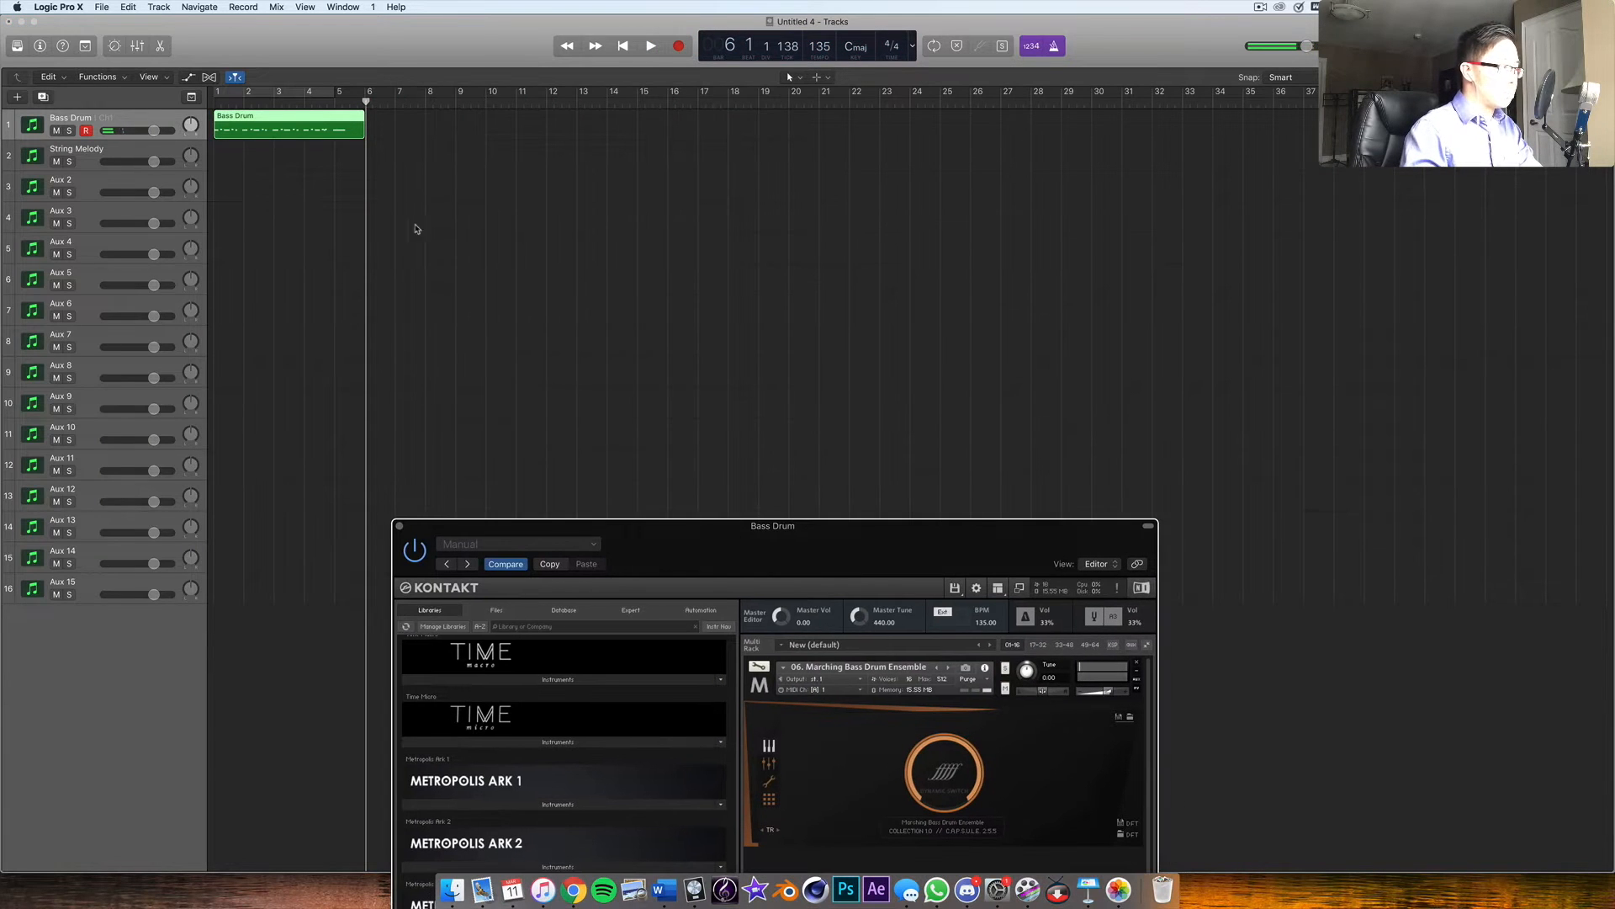
# Step: Open the recorded Bass Drum region in the Piano Roll and quantize all of its notes to 1/16 notes
pyautogui.doubleClick(352, 125)
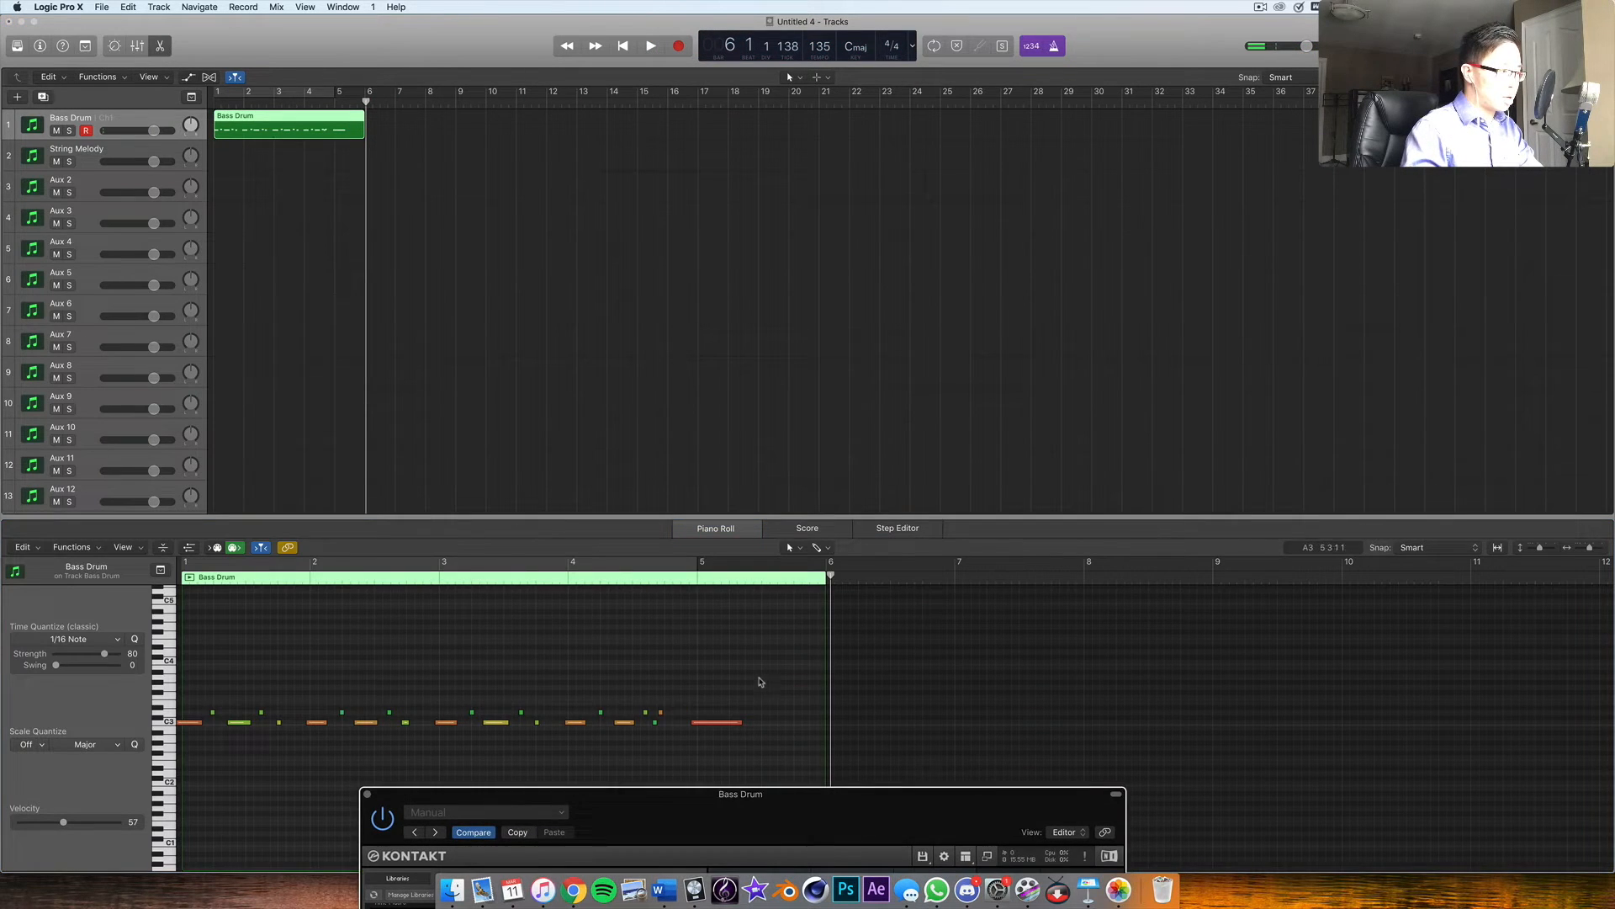
pyautogui.hscroll(-1, 733, 669)
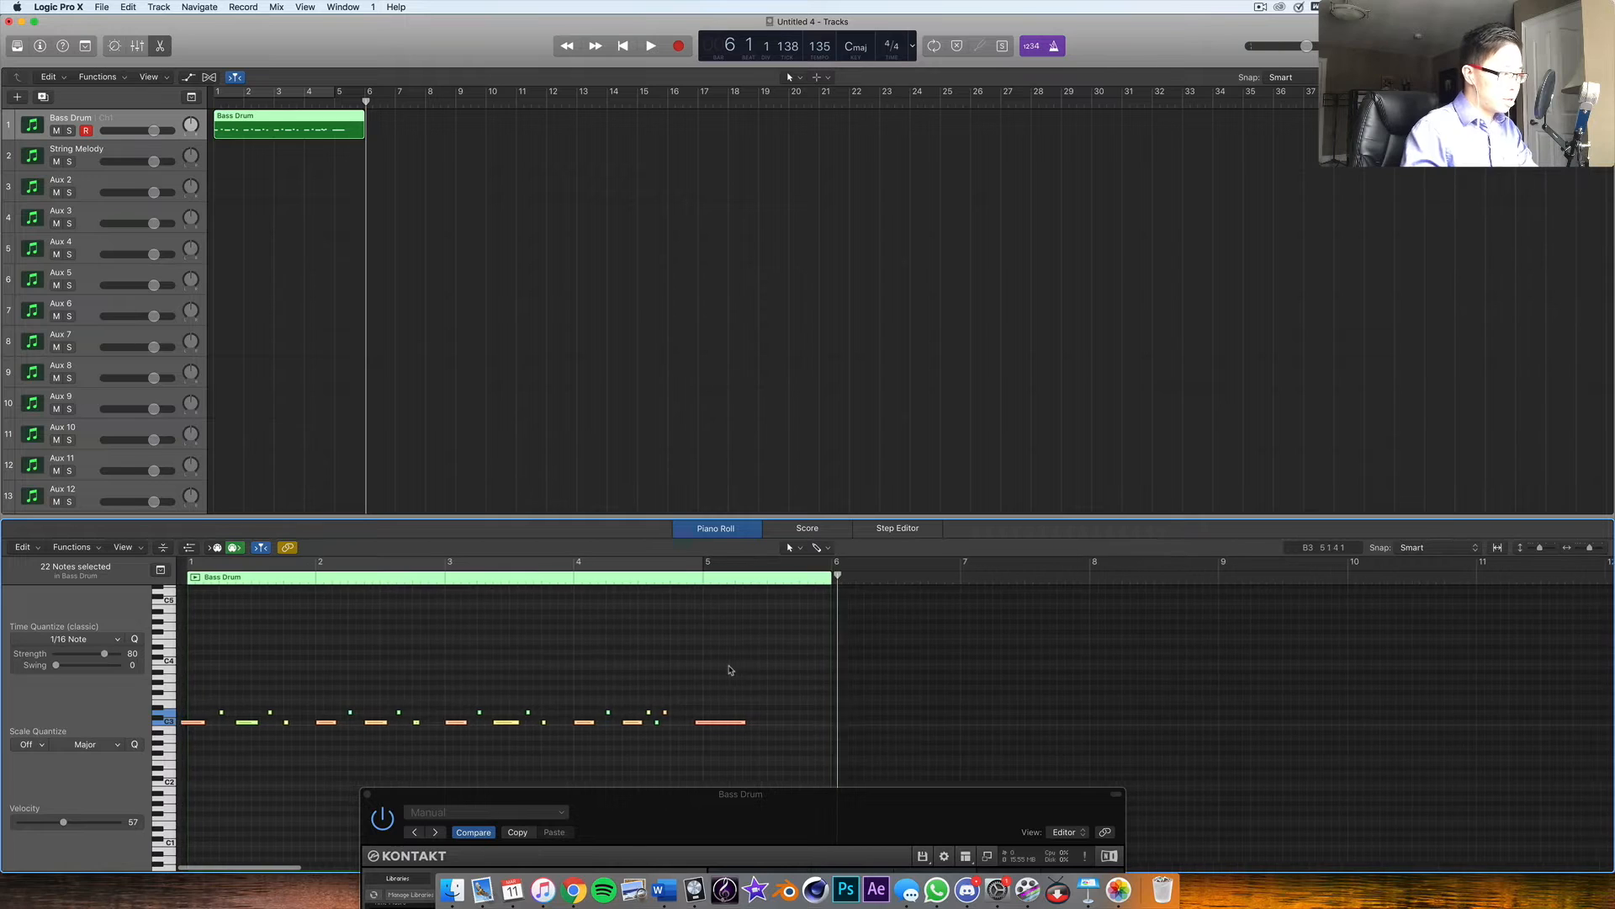
pyautogui.moveTo(198, 724); pyautogui.dragTo(217, 713)
pyautogui.click(208, 712)
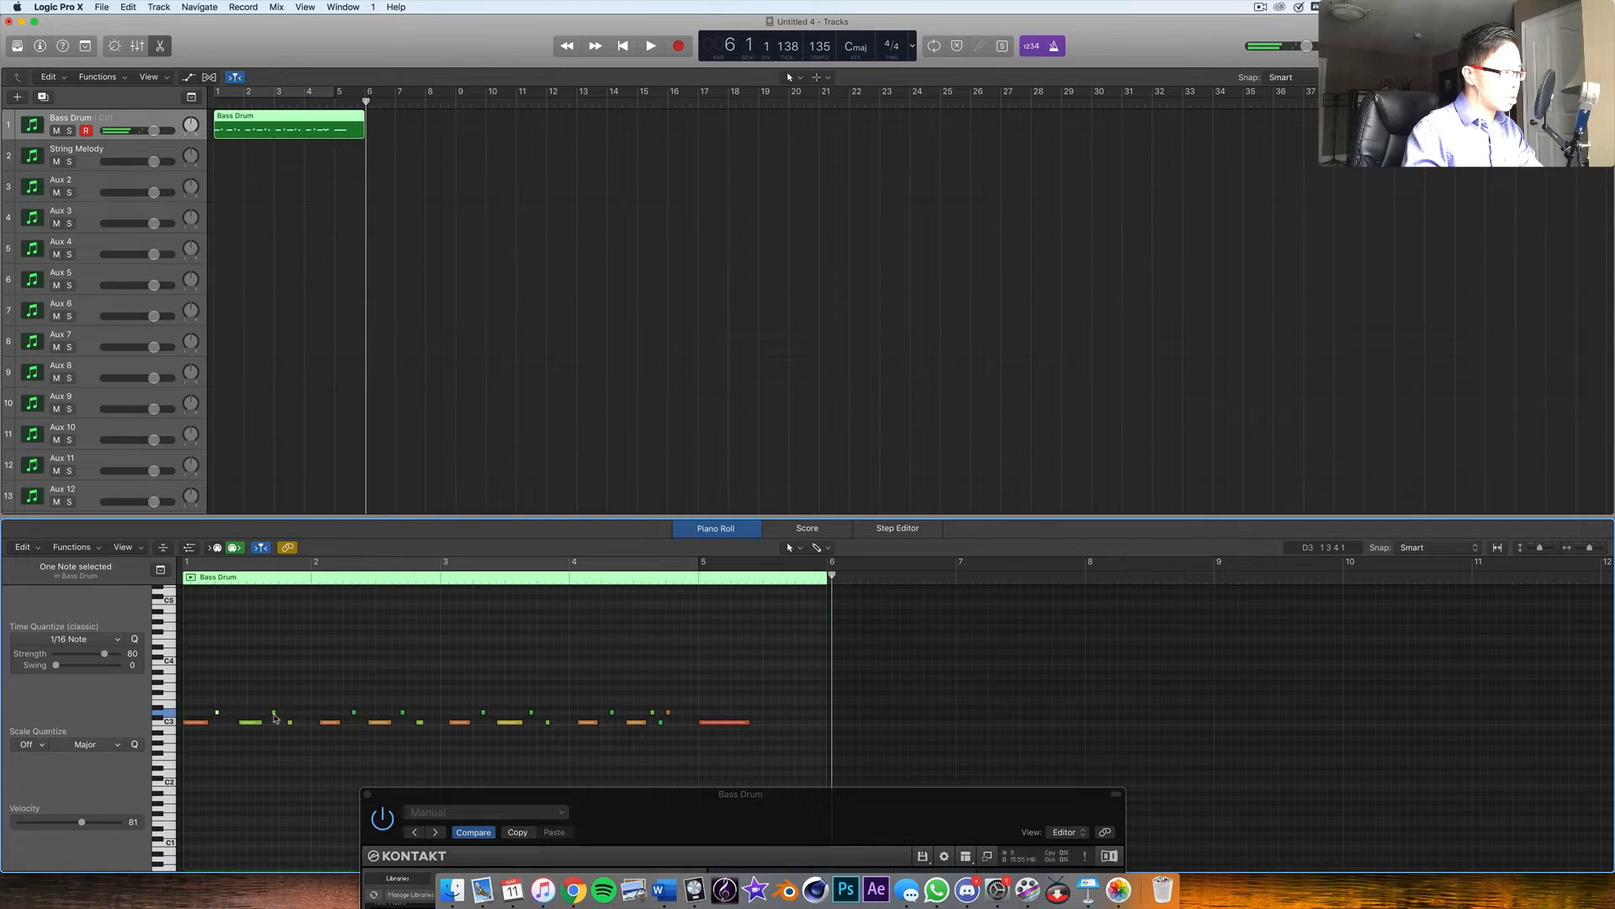
# Step: Shift the bass drum notes from mid-bar 1 into bar 3 a sixteenth earlier, and those from late bar 3 through bar 4 a sixteenth later
pyautogui.moveTo(260, 717); pyautogui.dragTo(519, 725)
pyautogui.click(463, 678)
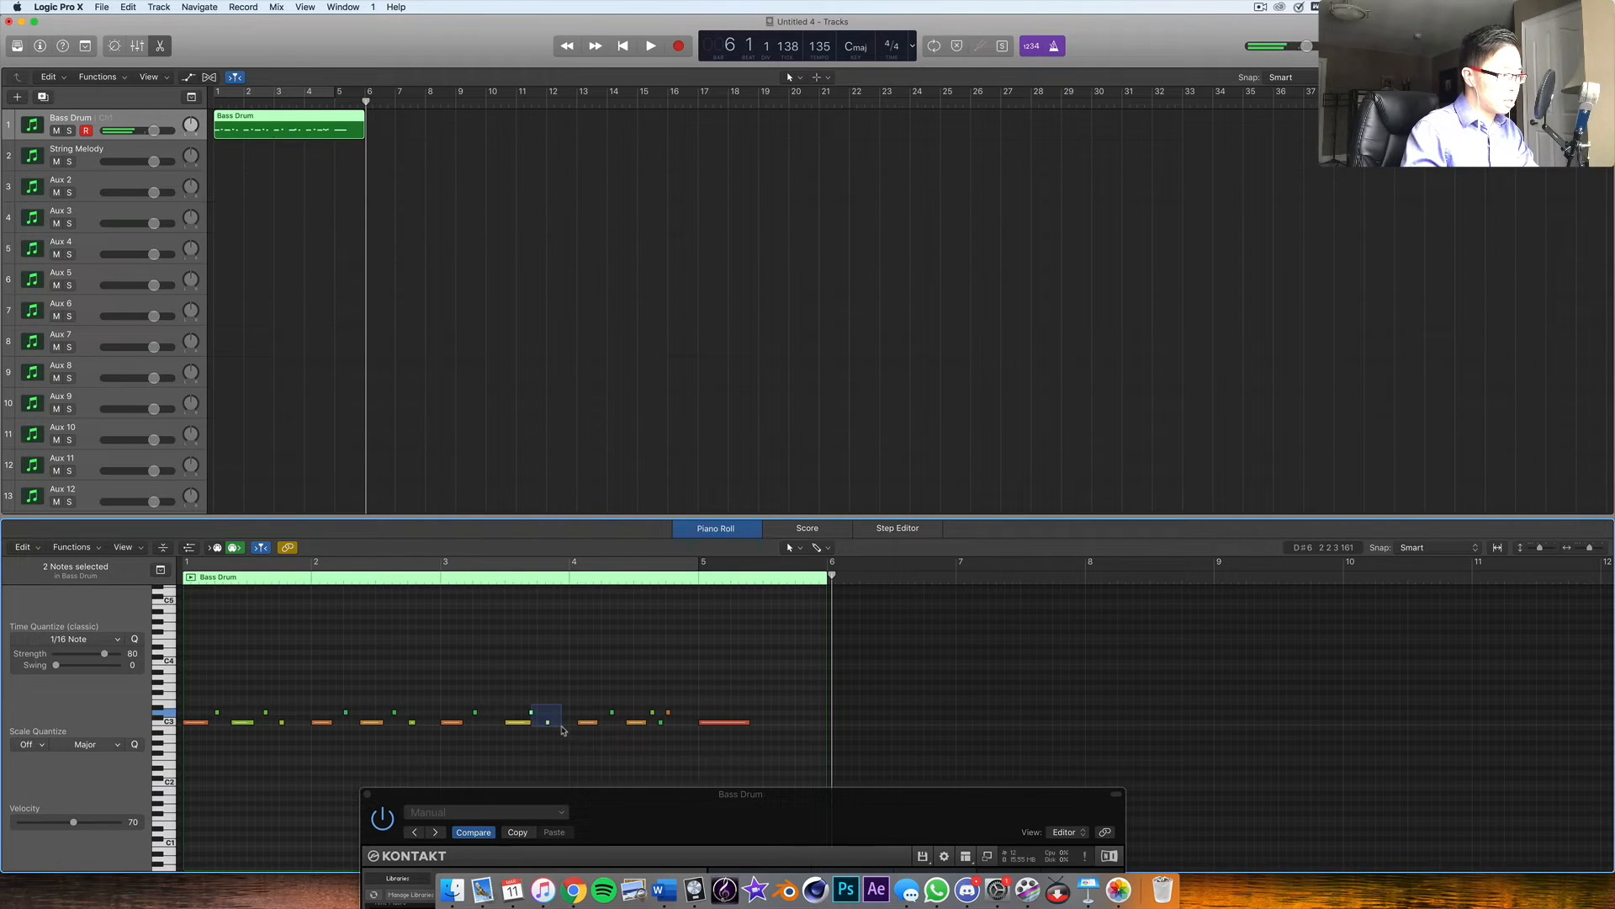
pyautogui.moveTo(547, 725); pyautogui.dragTo(598, 725)
pyautogui.click(614, 676)
# Step: Play the bass drum part from the start and move the notes in the second half of bar 3 two sixteenths earlier
pyautogui.press('Return')
pyautogui.press('space')
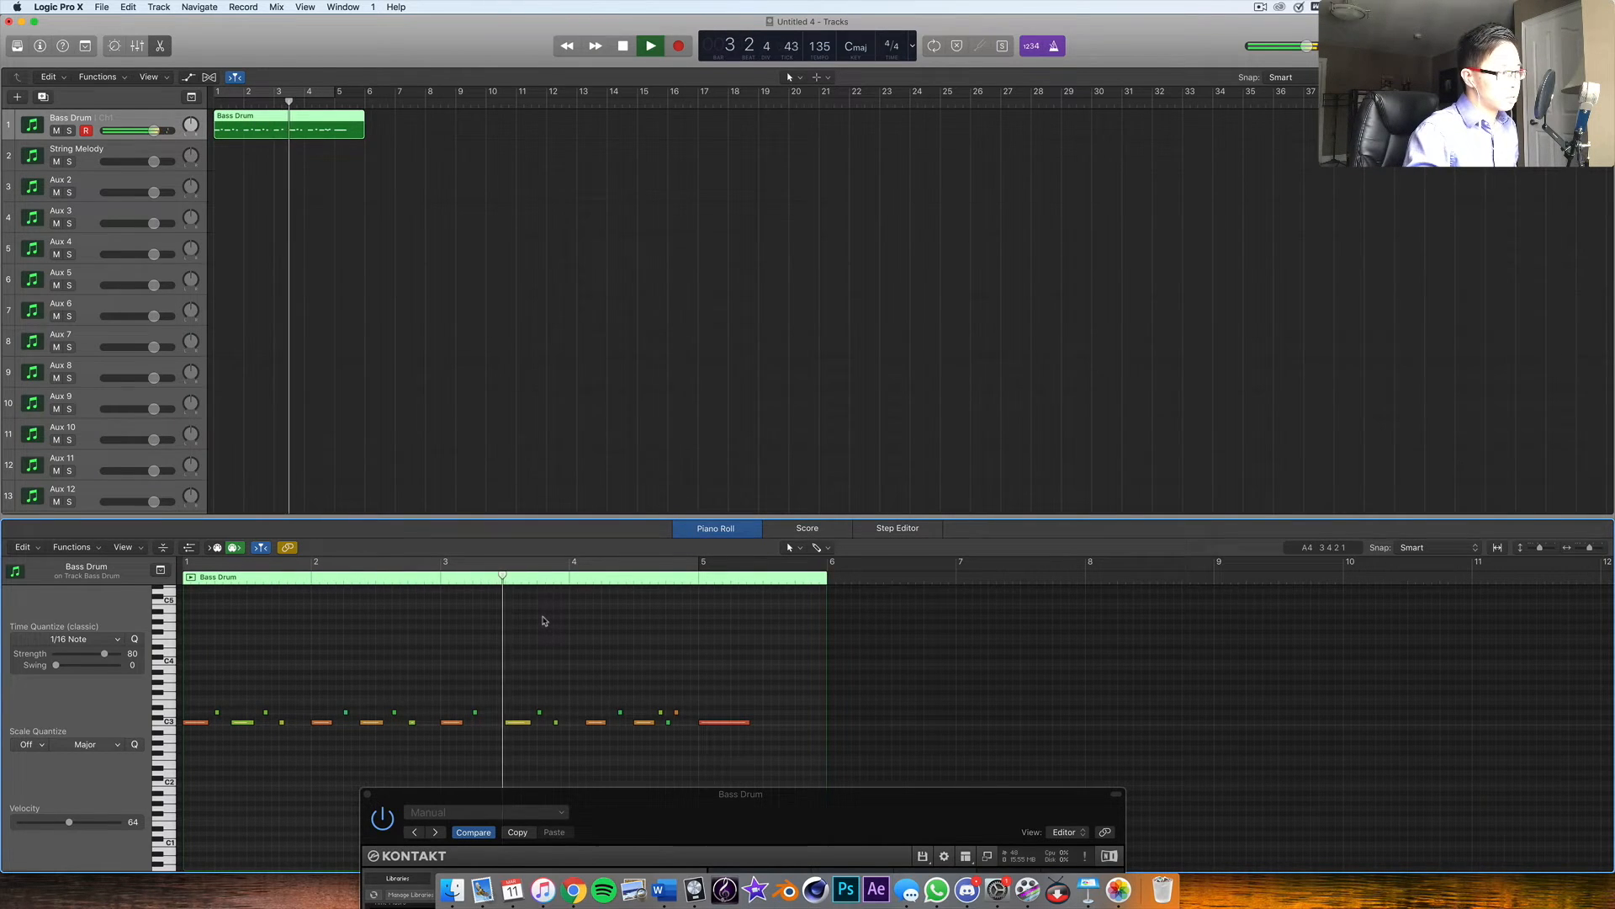
pyautogui.press('space')
pyautogui.moveTo(513, 723)
pyautogui.mouseDown()
pyautogui.moveTo(497, 725)
pyautogui.moveTo(569, 738)
pyautogui.moveTo(522, 716)
pyautogui.mouseUp()
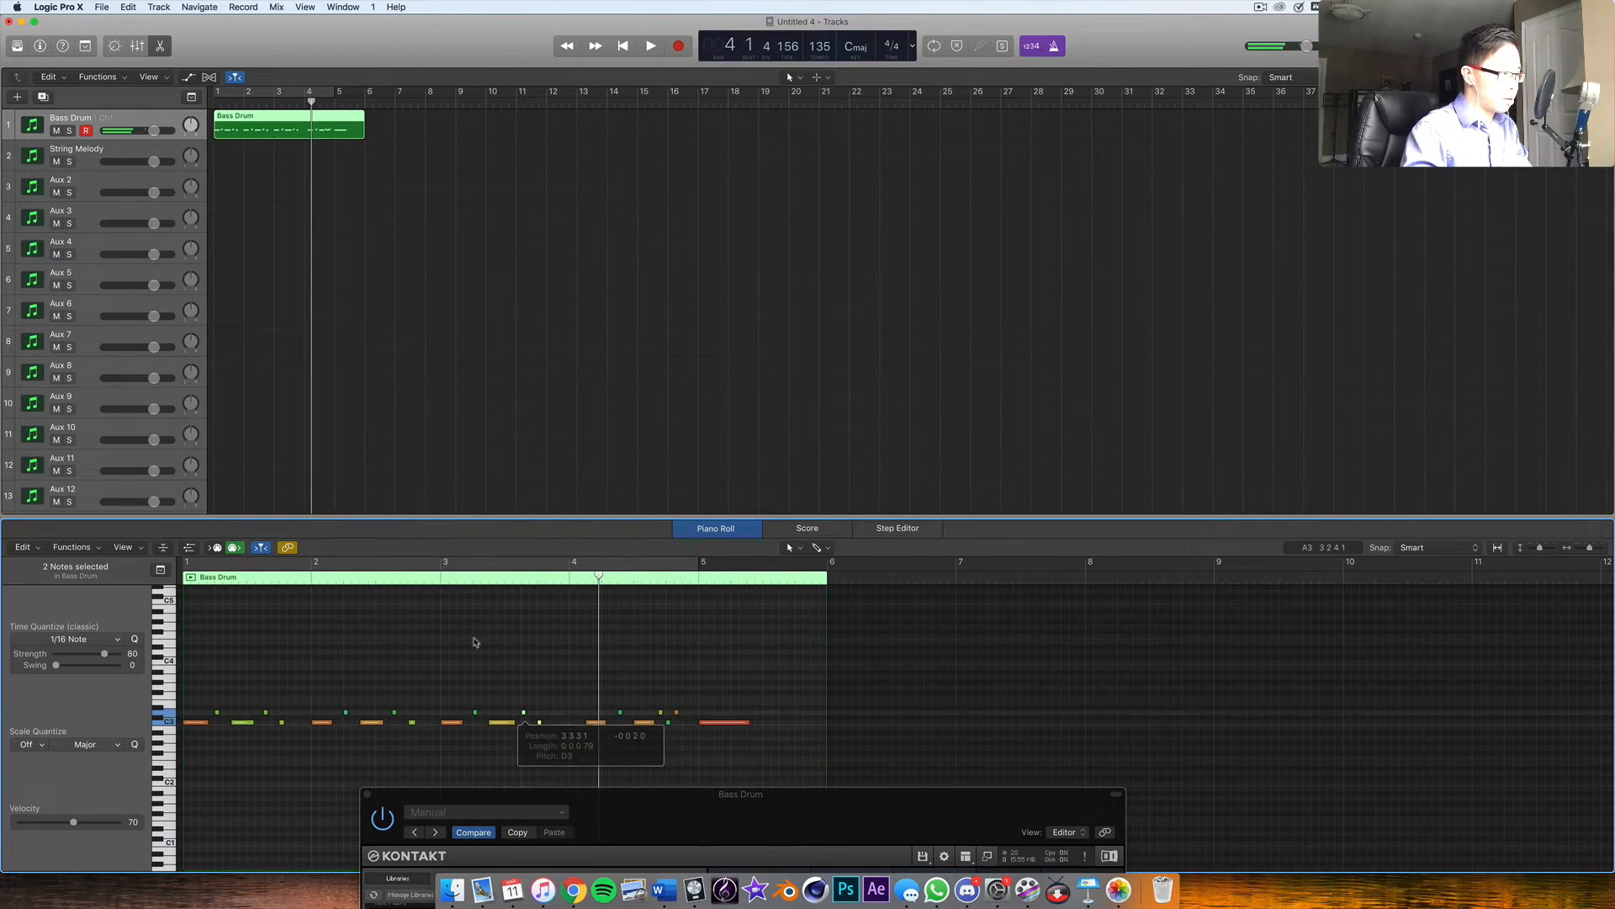
# Step: Play back from just before bar 3 and move all the bass drum notes in bar 4 two sixteenths earlier
pyautogui.click(427, 581)
pyautogui.press('space')
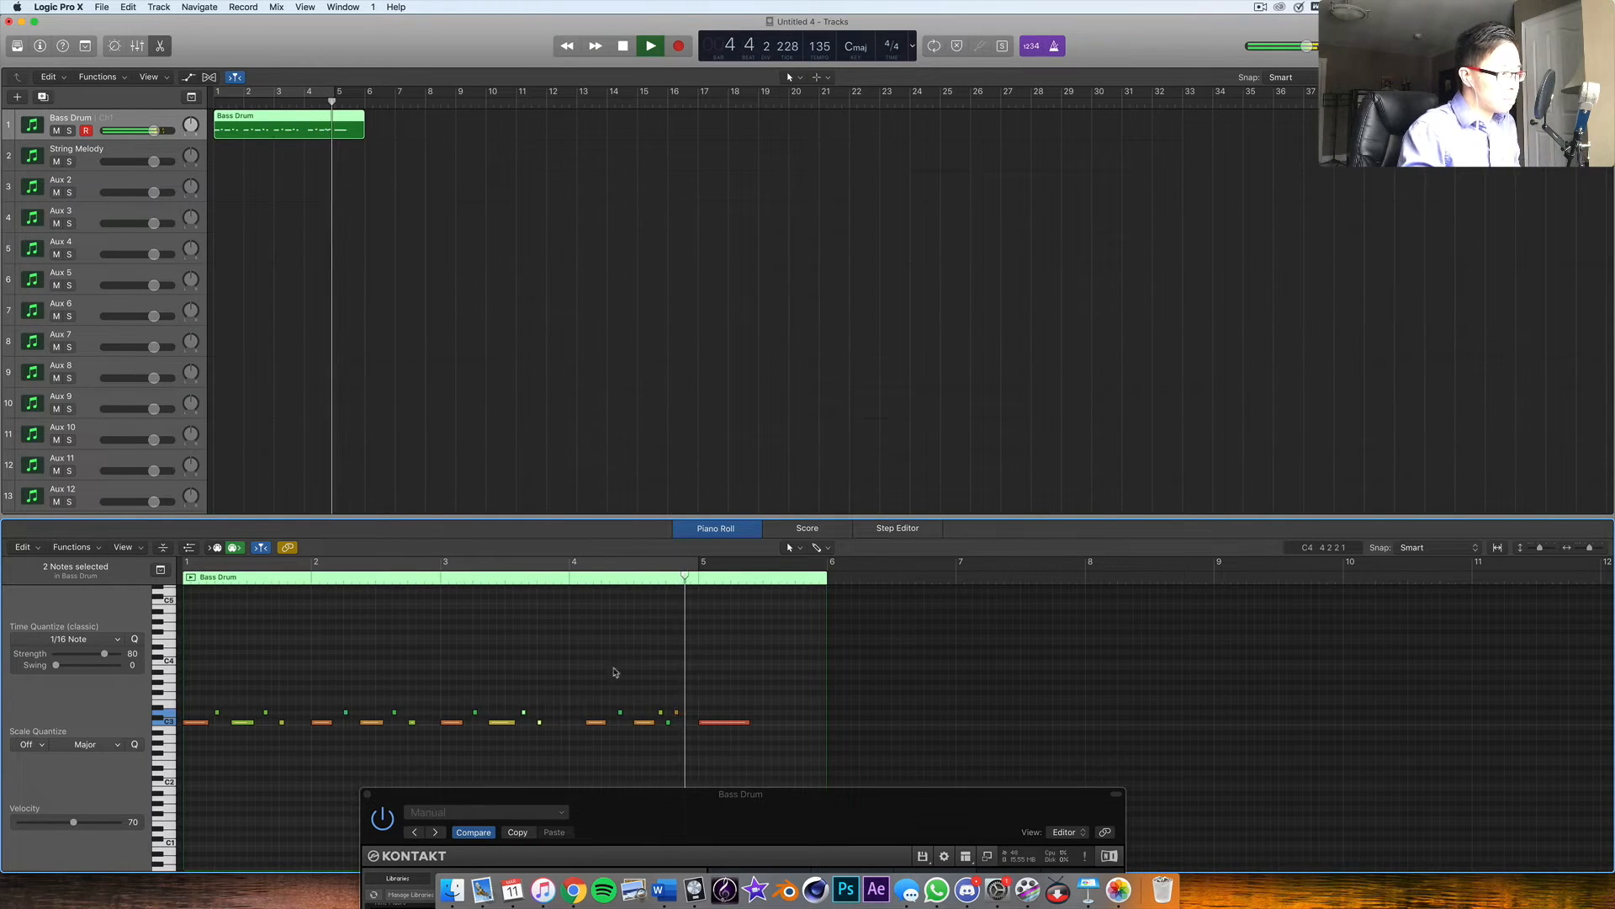
pyautogui.press('space')
pyautogui.moveTo(578, 684); pyautogui.dragTo(582, 726)
# Step: Move the last three short bass drum notes of bar 4 one sixteenth later, checking the passage by ear before and after
pyautogui.click(554, 563)
pyautogui.press('space')
pyautogui.click(627, 654)
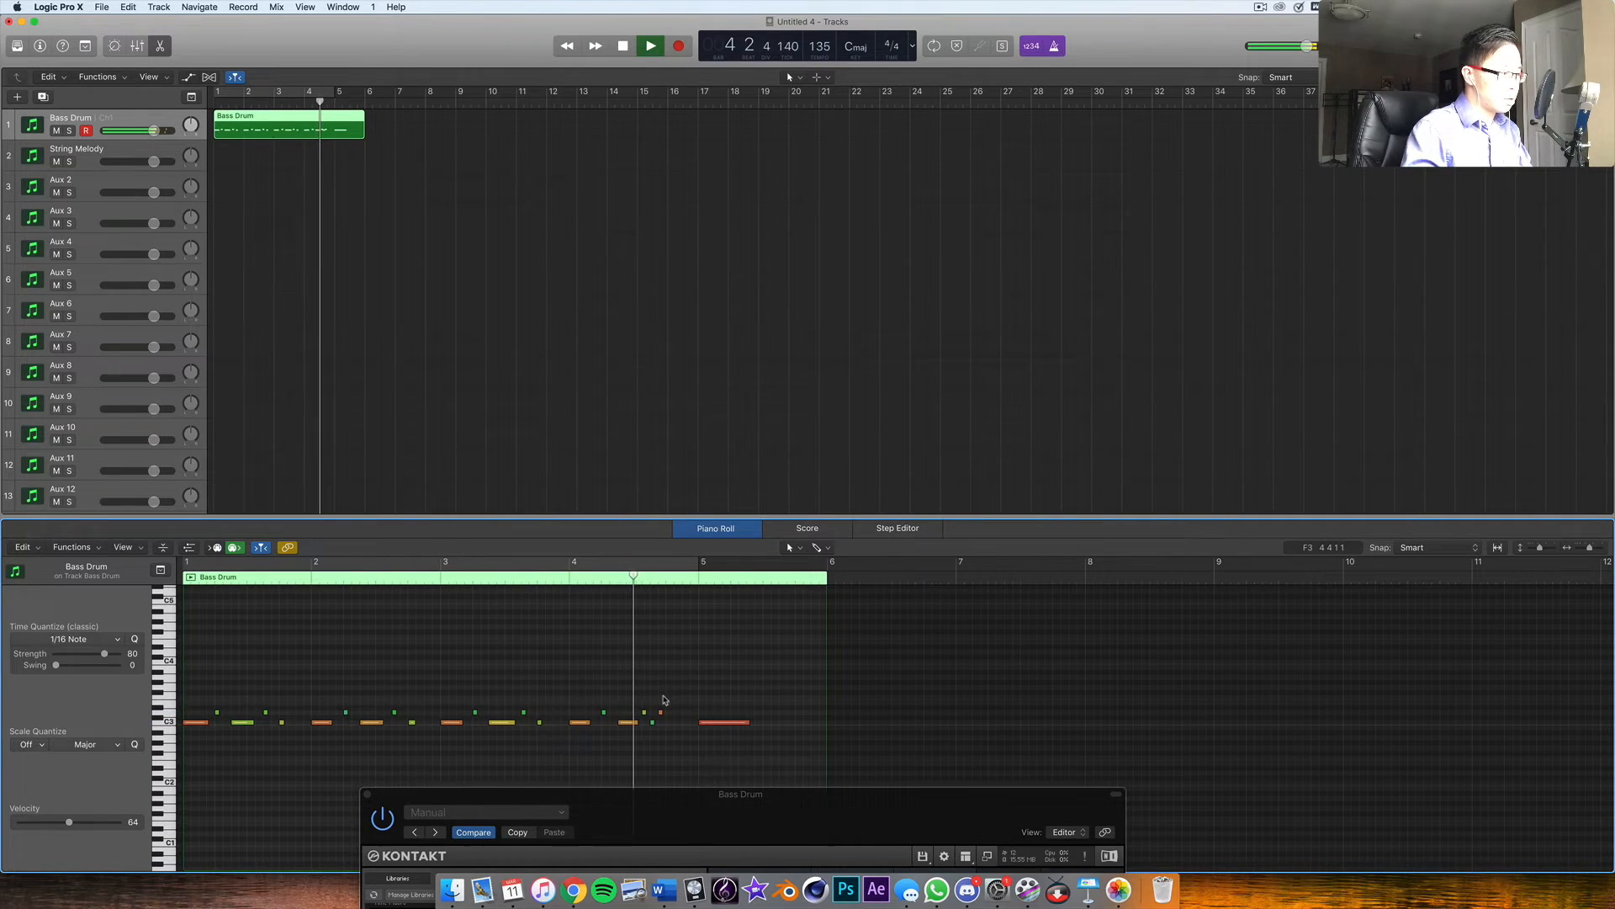
pyautogui.moveTo(642, 699); pyautogui.dragTo(670, 716)
pyautogui.press('space')
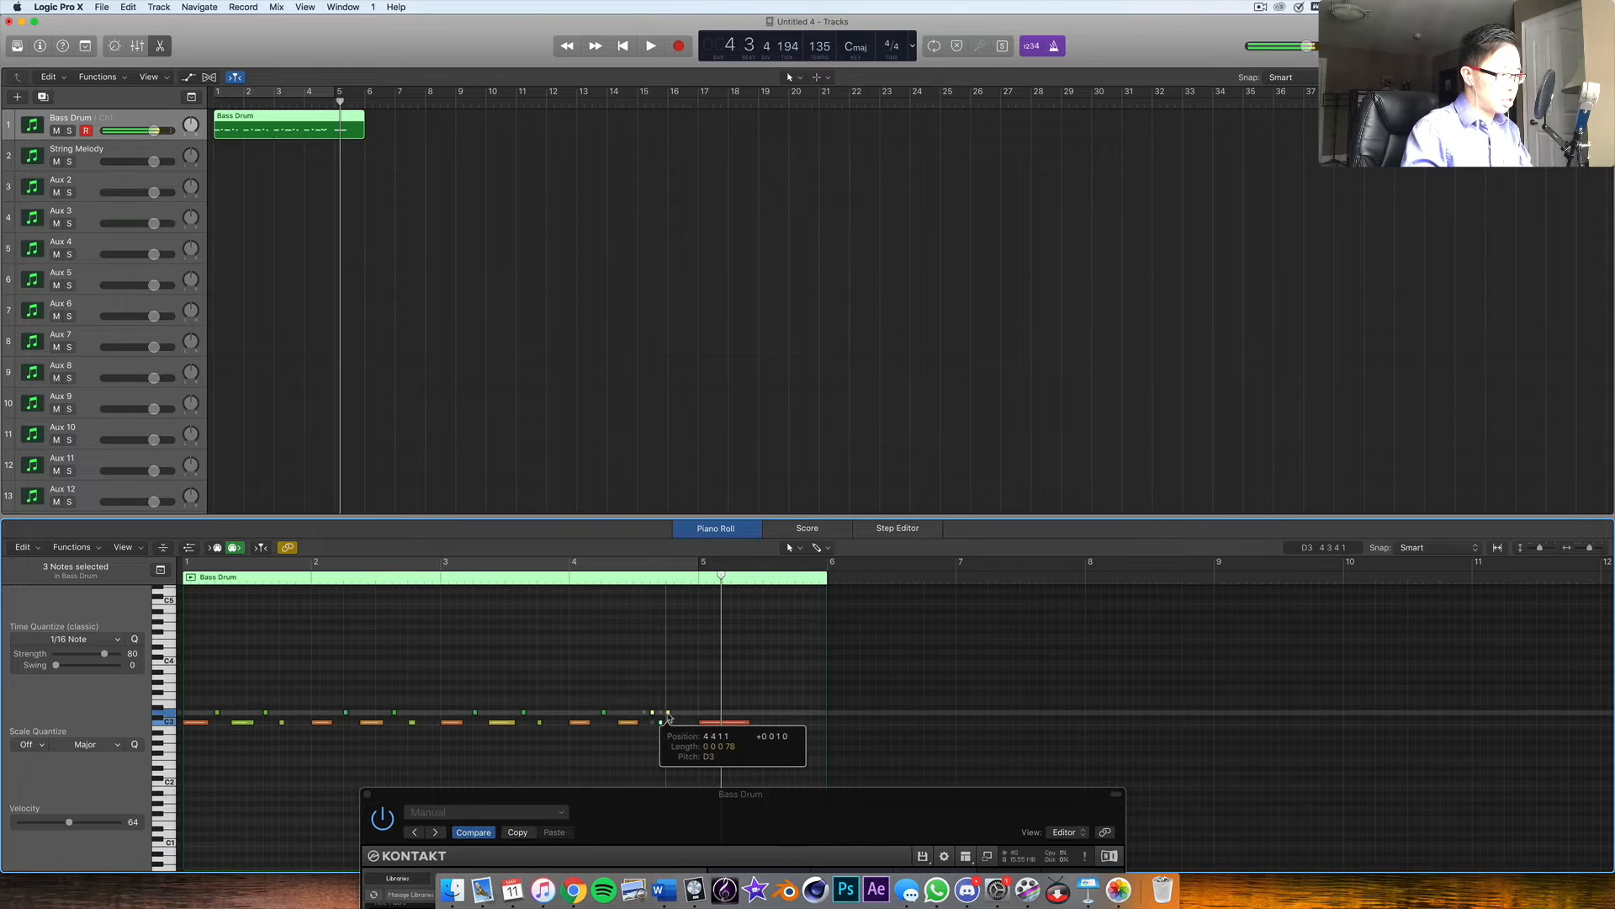
pyautogui.click(552, 563)
pyautogui.press('space')
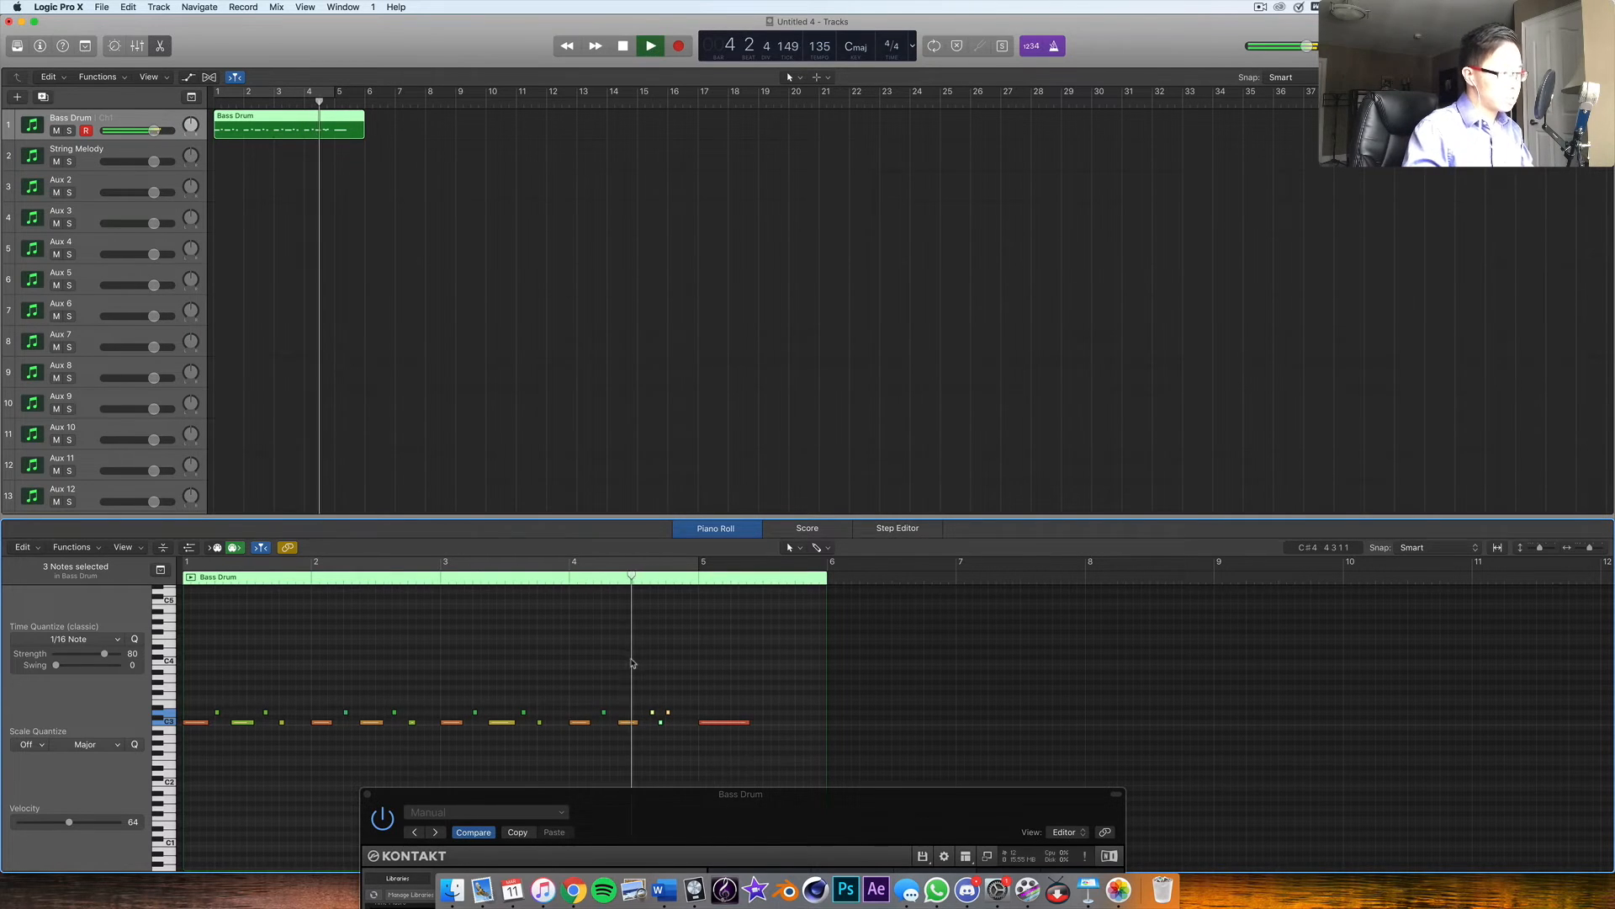
pyautogui.press('space')
# Step: Load the 08. Snare Drum Ensemble instrument from the Metropolis Ark 3 library into the Kontakt rack
pyautogui.moveTo(769, 813); pyautogui.dragTo(758, 373)
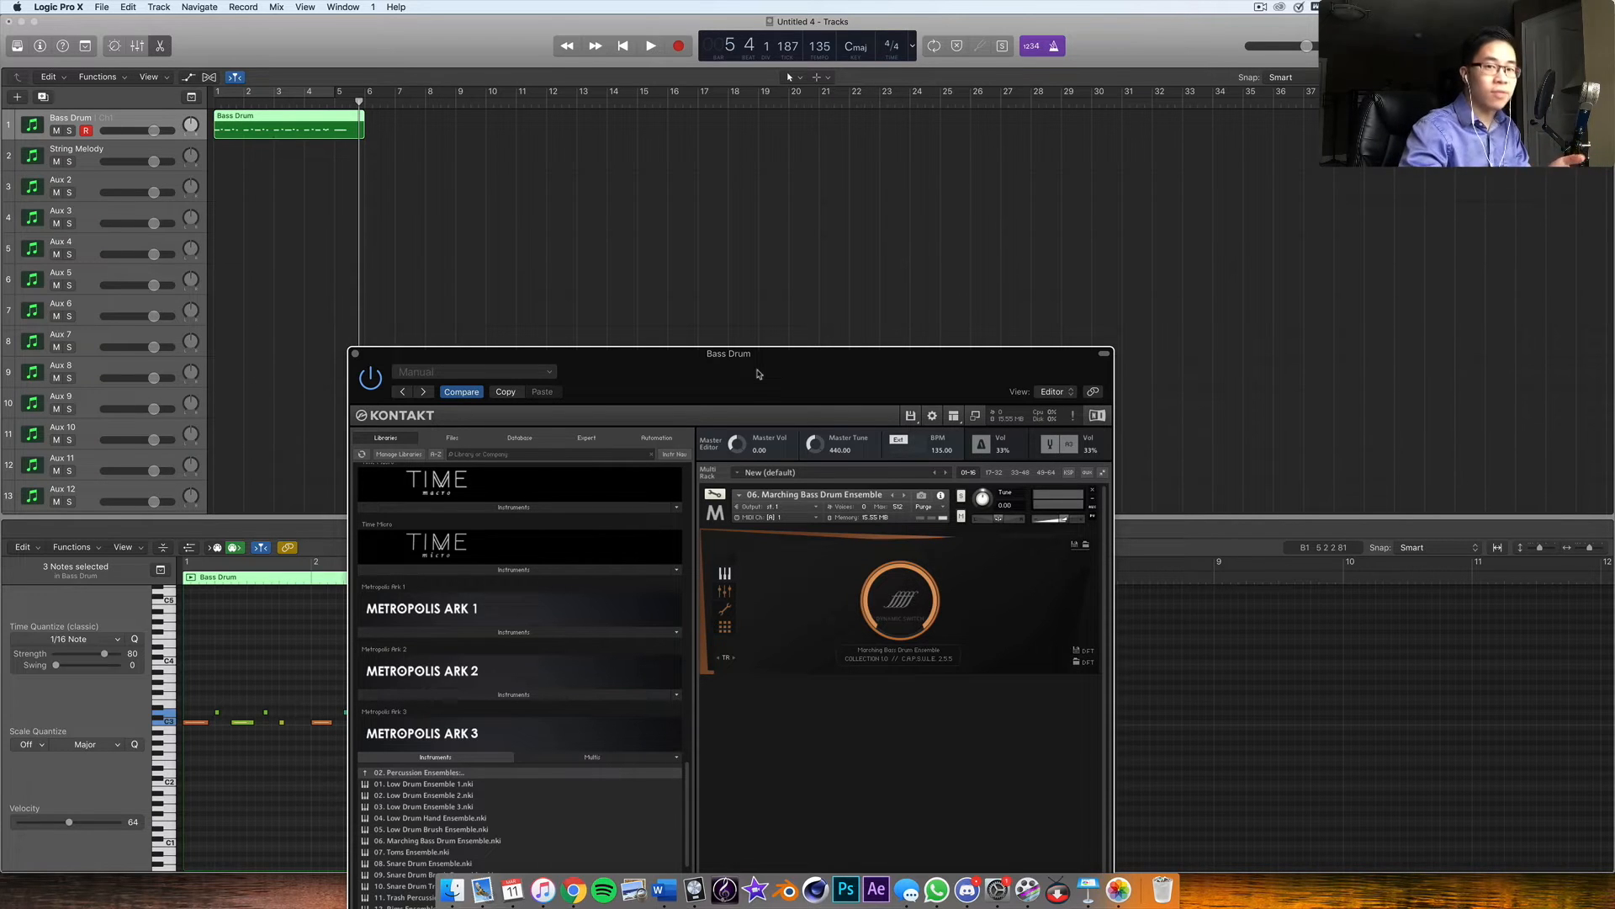
pyautogui.moveTo(759, 375); pyautogui.dragTo(810, 48)
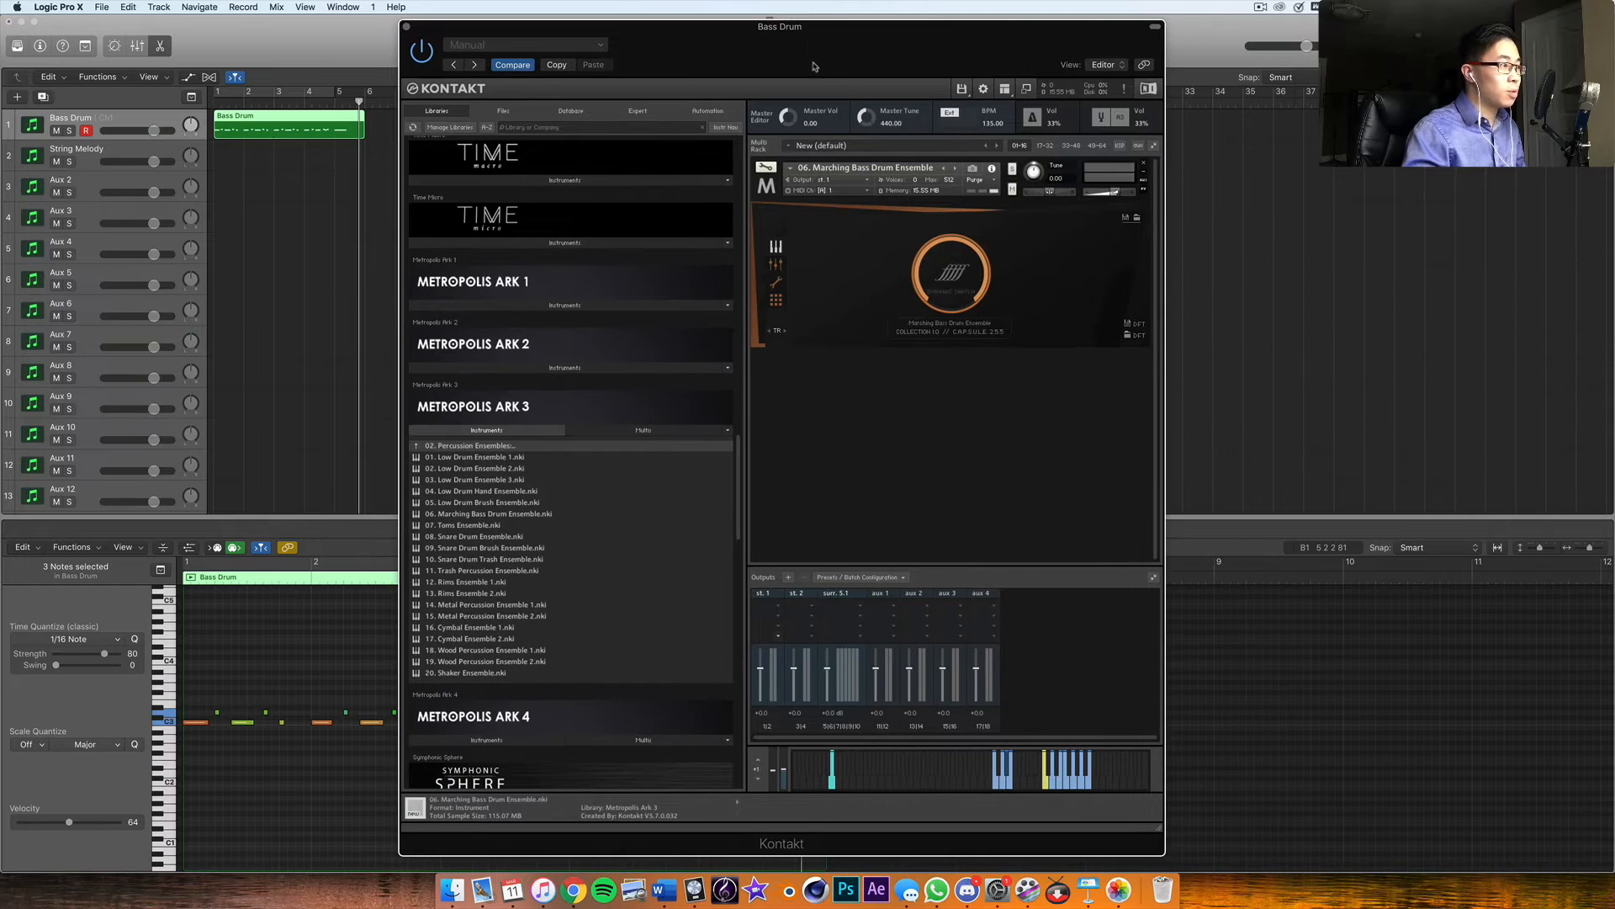
pyautogui.scroll(-2, 491, 516)
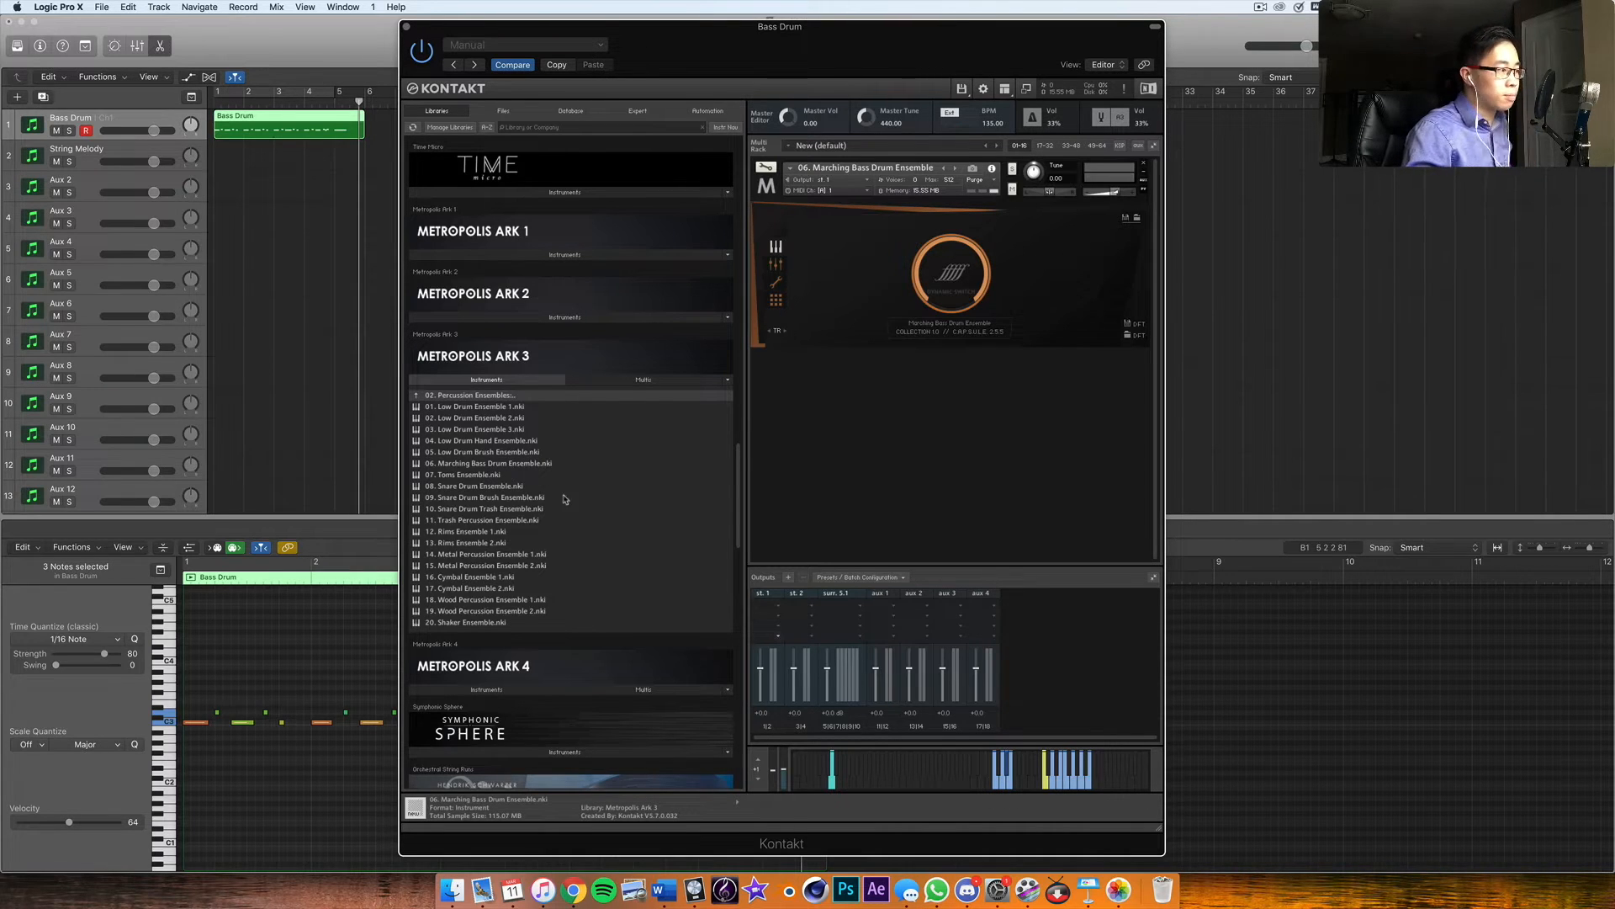
pyautogui.doubleClick(515, 488)
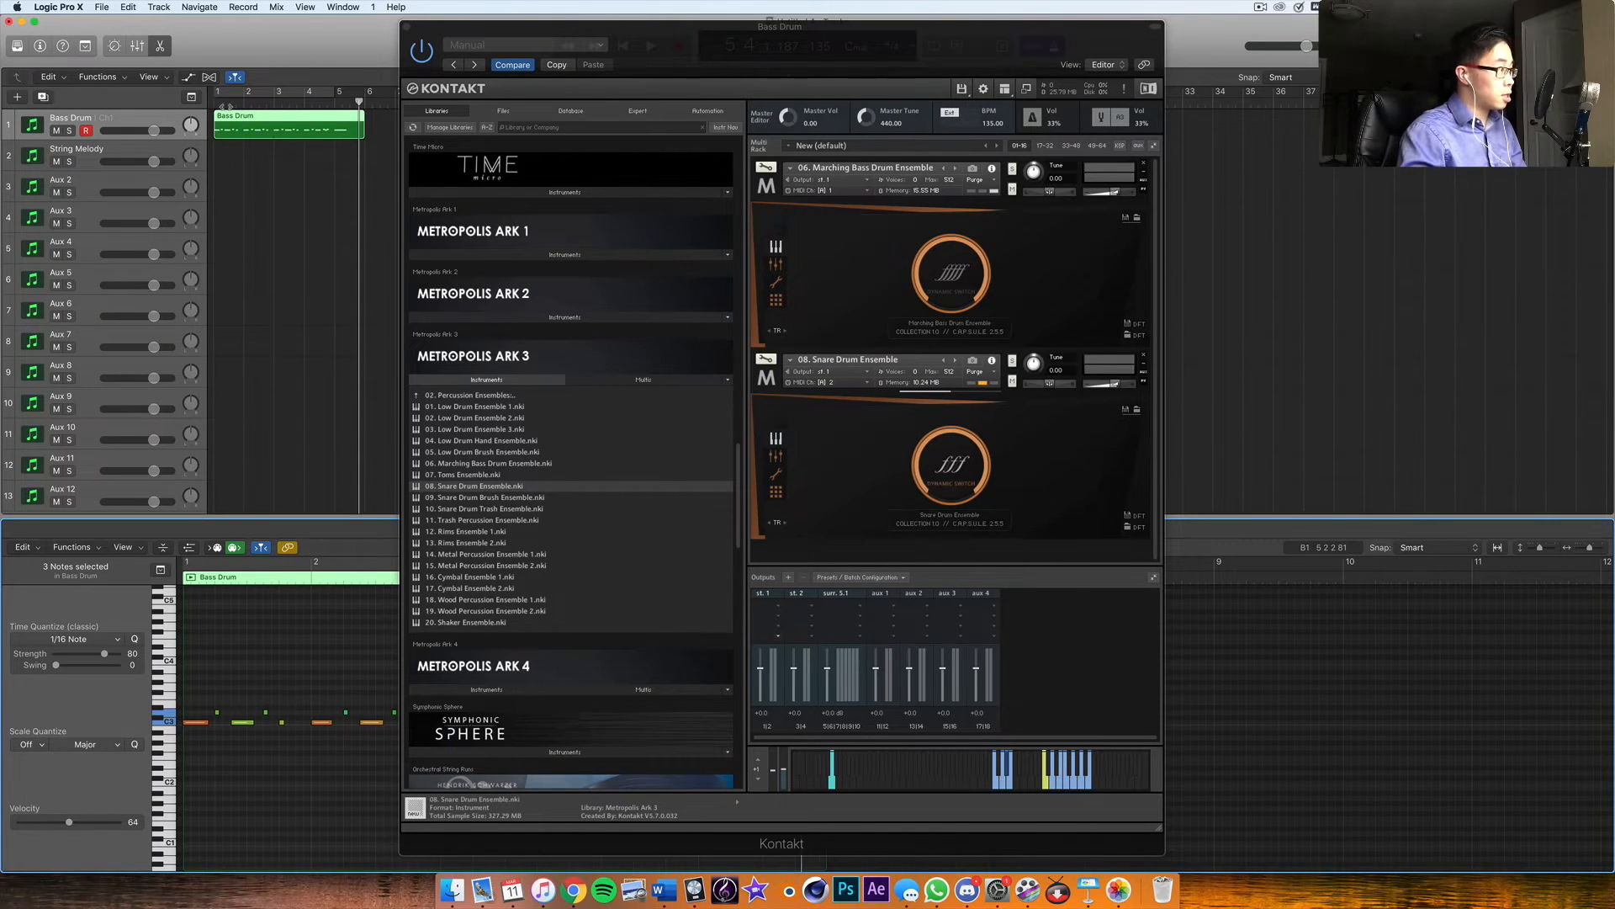
# Step: Rename the String Melody track as Snare
pyautogui.click(90, 152)
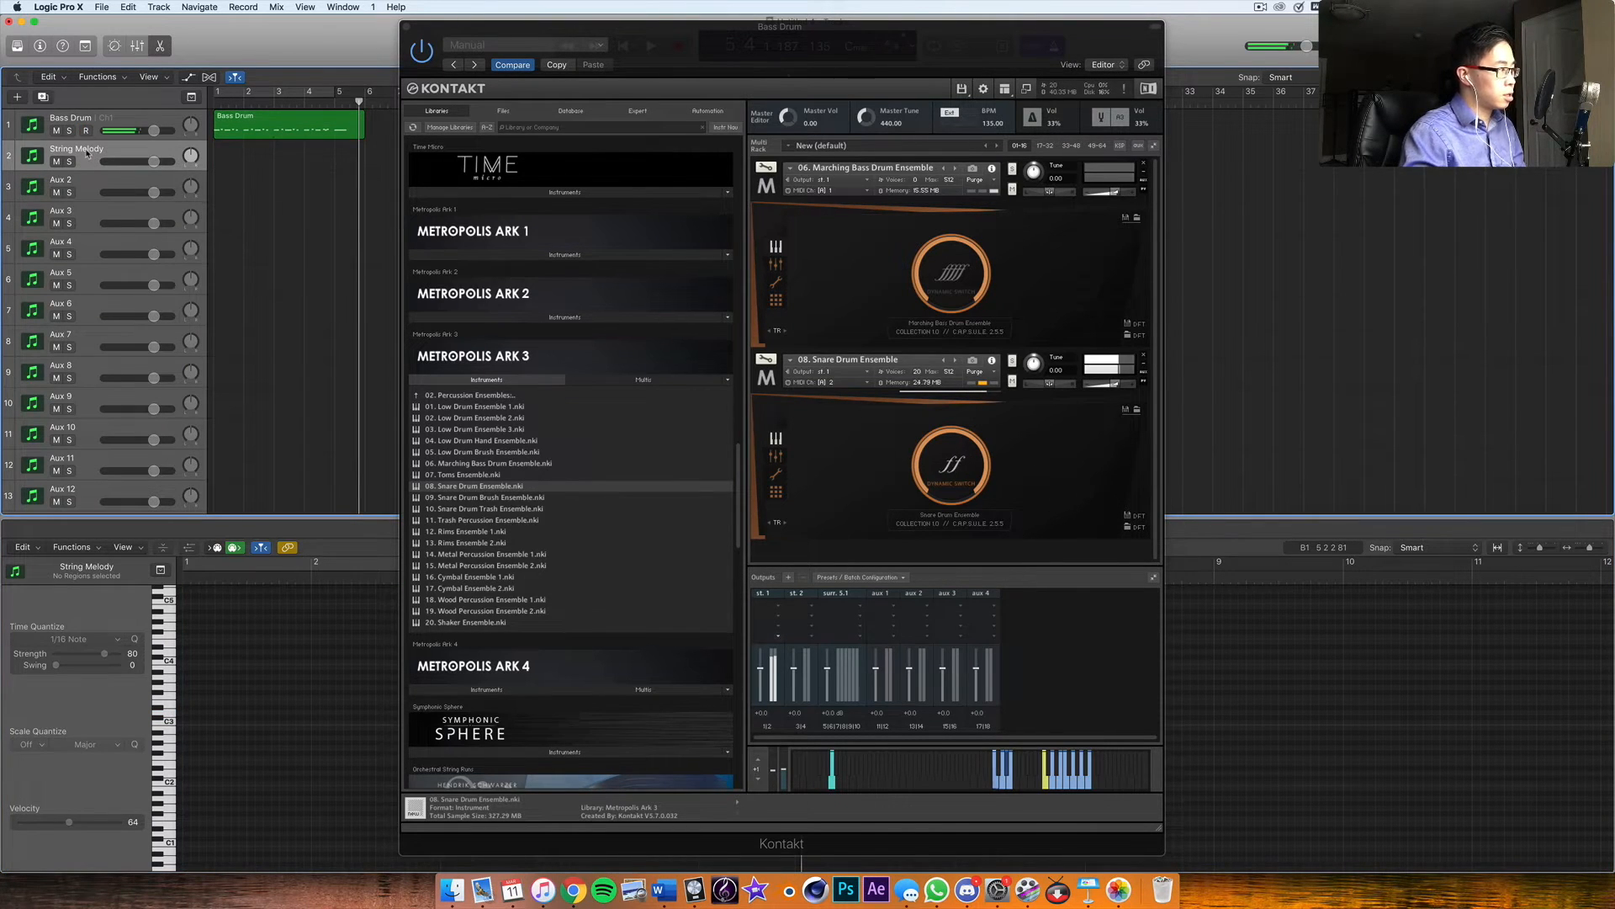
pyautogui.doubleClick(87, 150)
pyautogui.write('Snare')
pyautogui.press('Return')
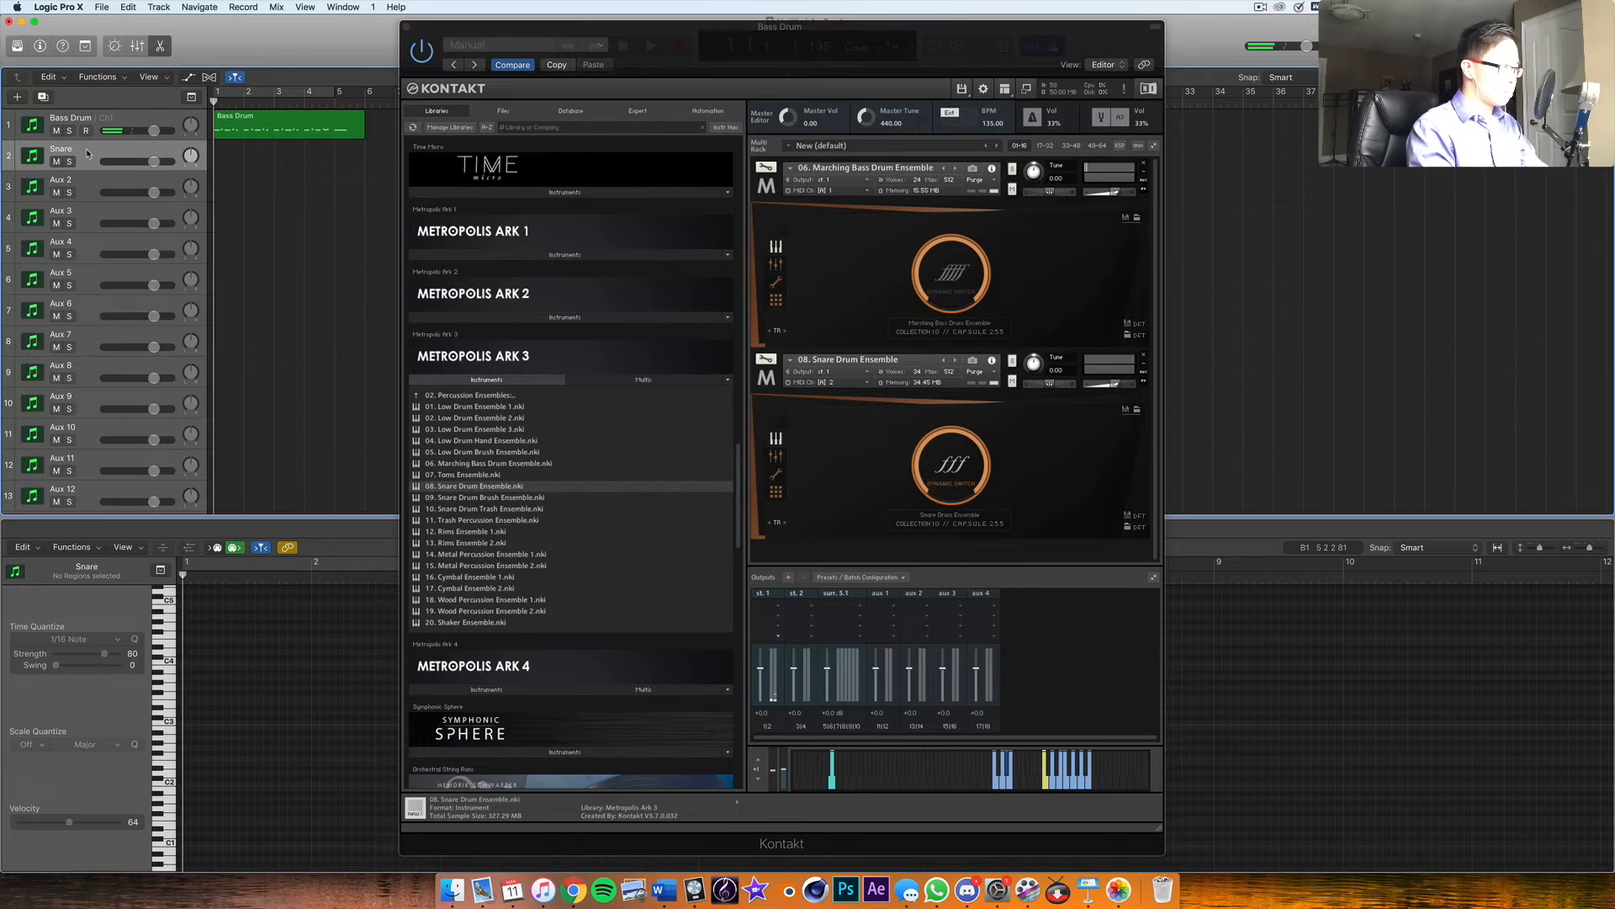
# Step: Record a snare part of about five bars on the Snare track alongside the bass drum, and hide the Kontakt window
pyautogui.press('r')
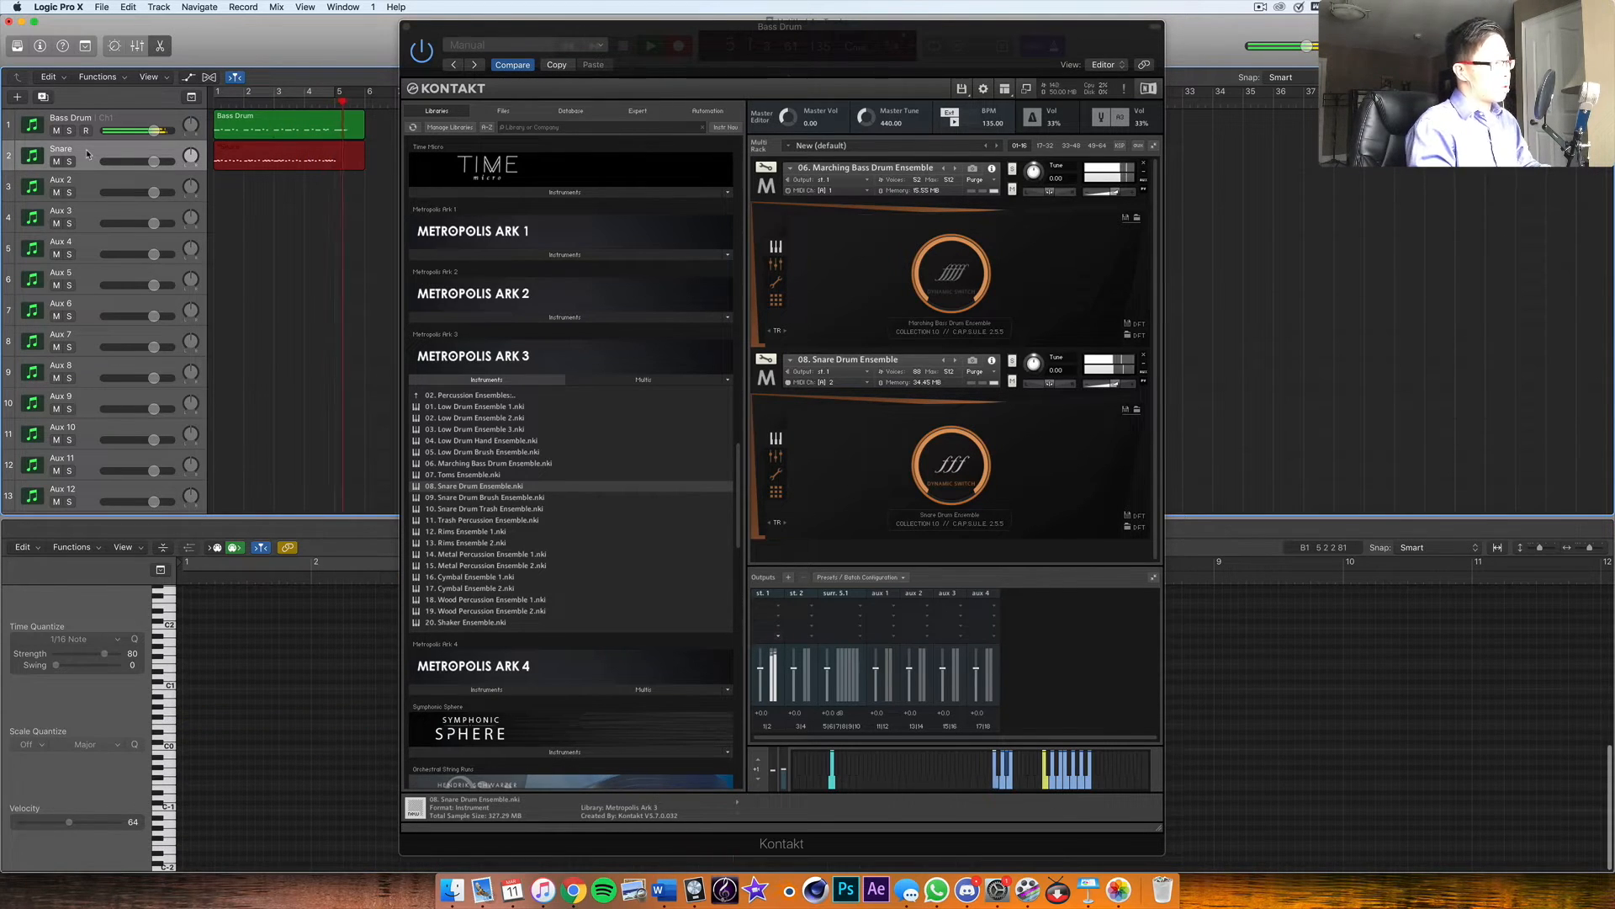
pyautogui.press('space')
pyautogui.press('v')
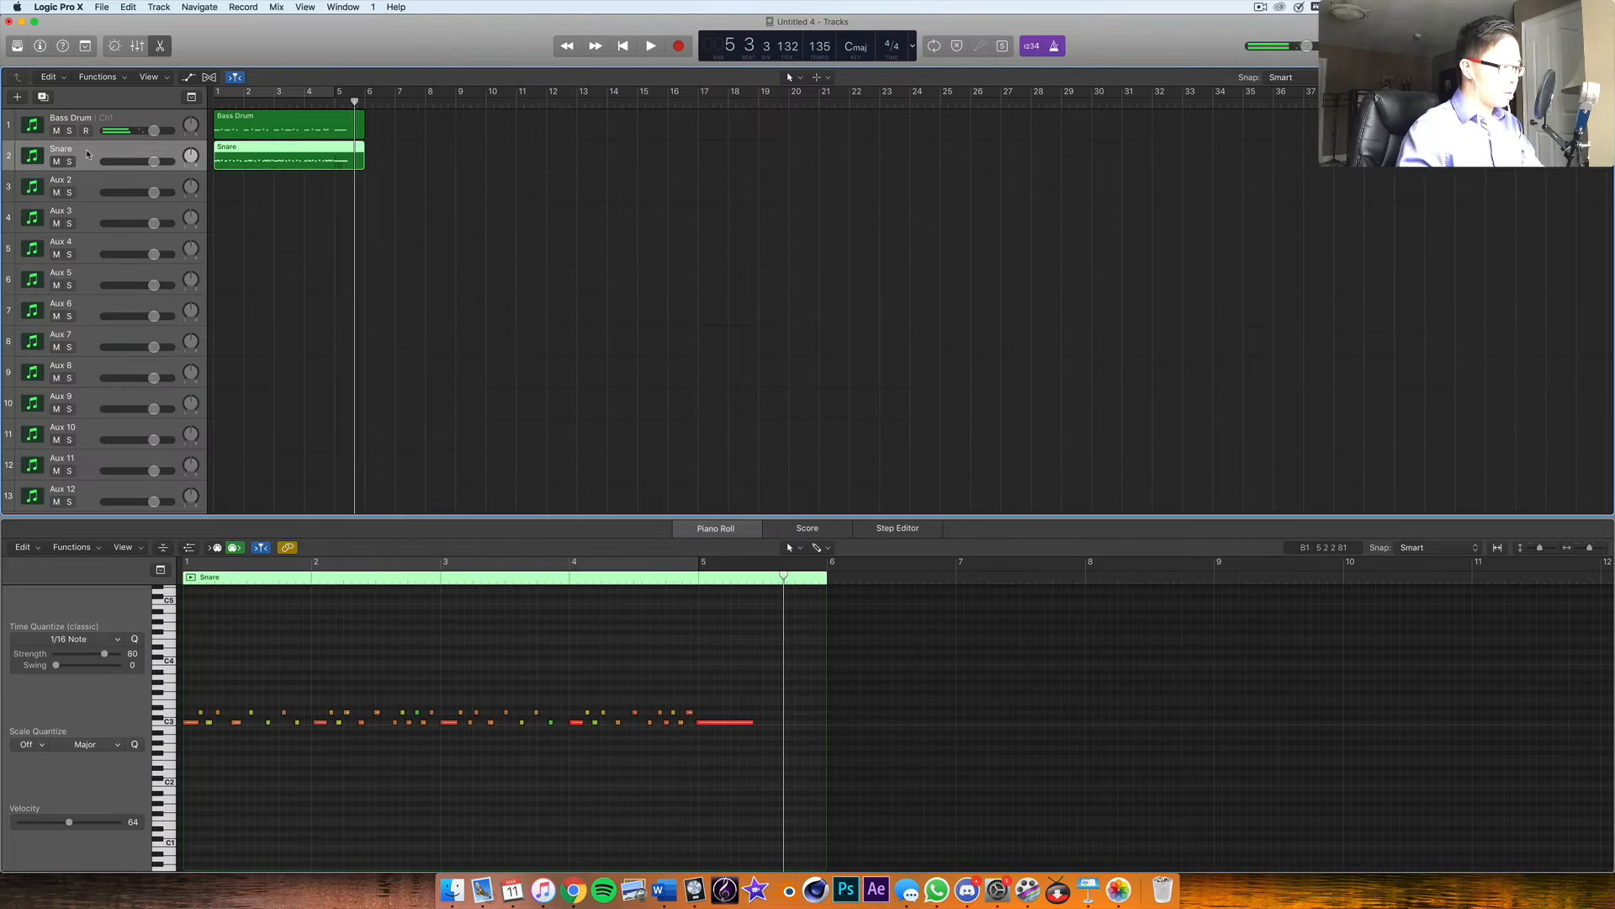
# Step: Quantize all the recorded snare notes to 1/16 notes and play both drum parts from the start
pyautogui.click(511, 574)
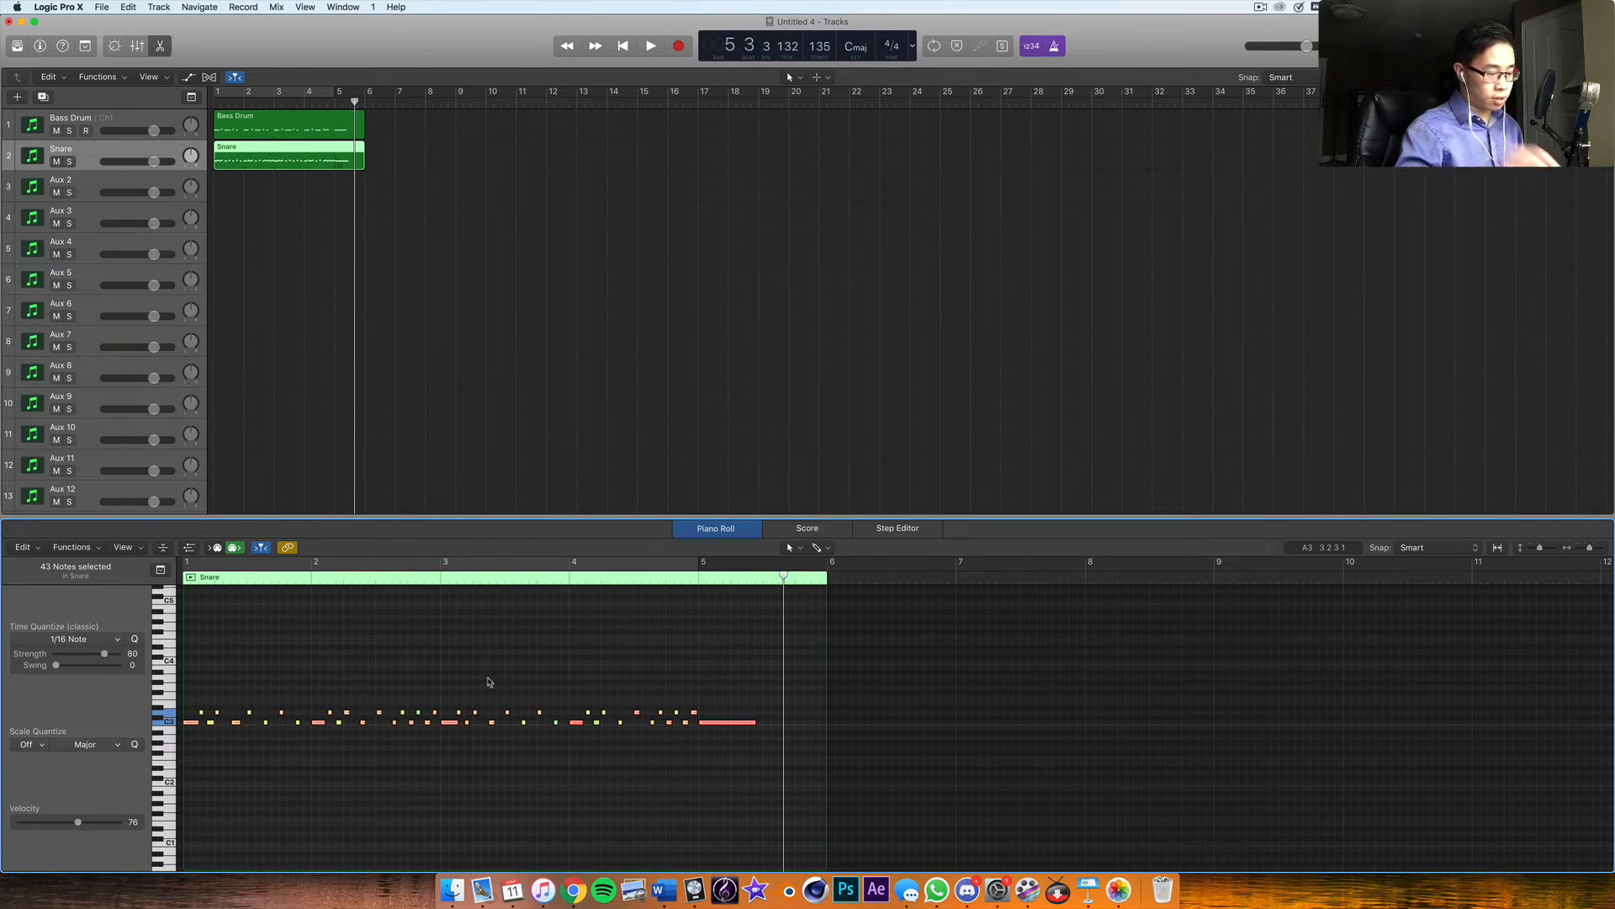
pyautogui.press('Return')
pyautogui.press('space')
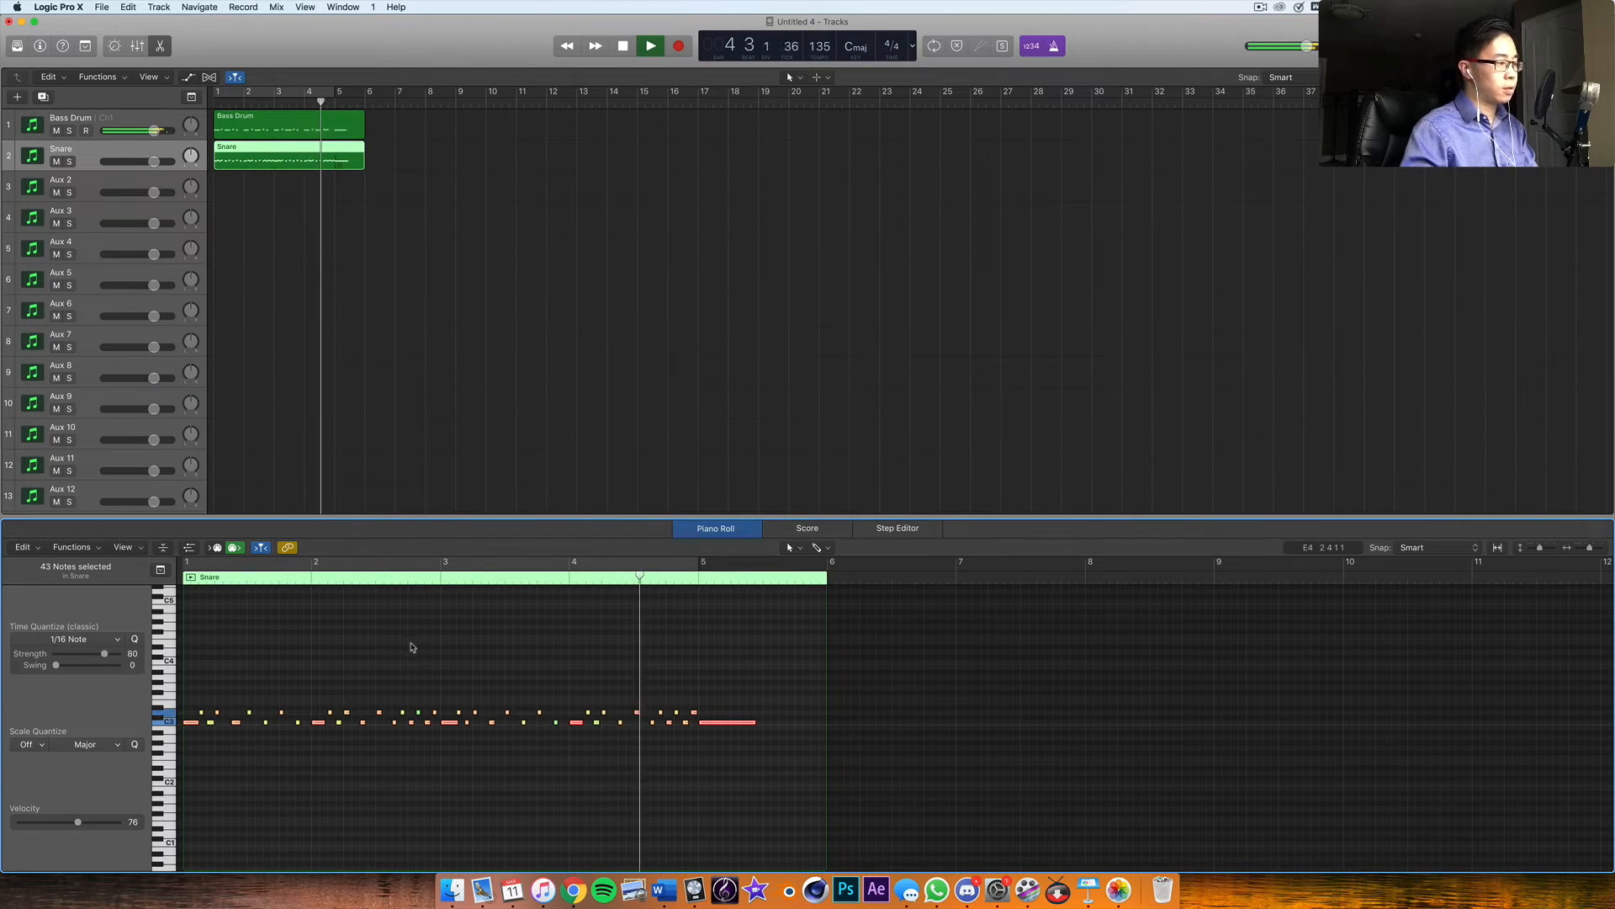
pyautogui.press('space')
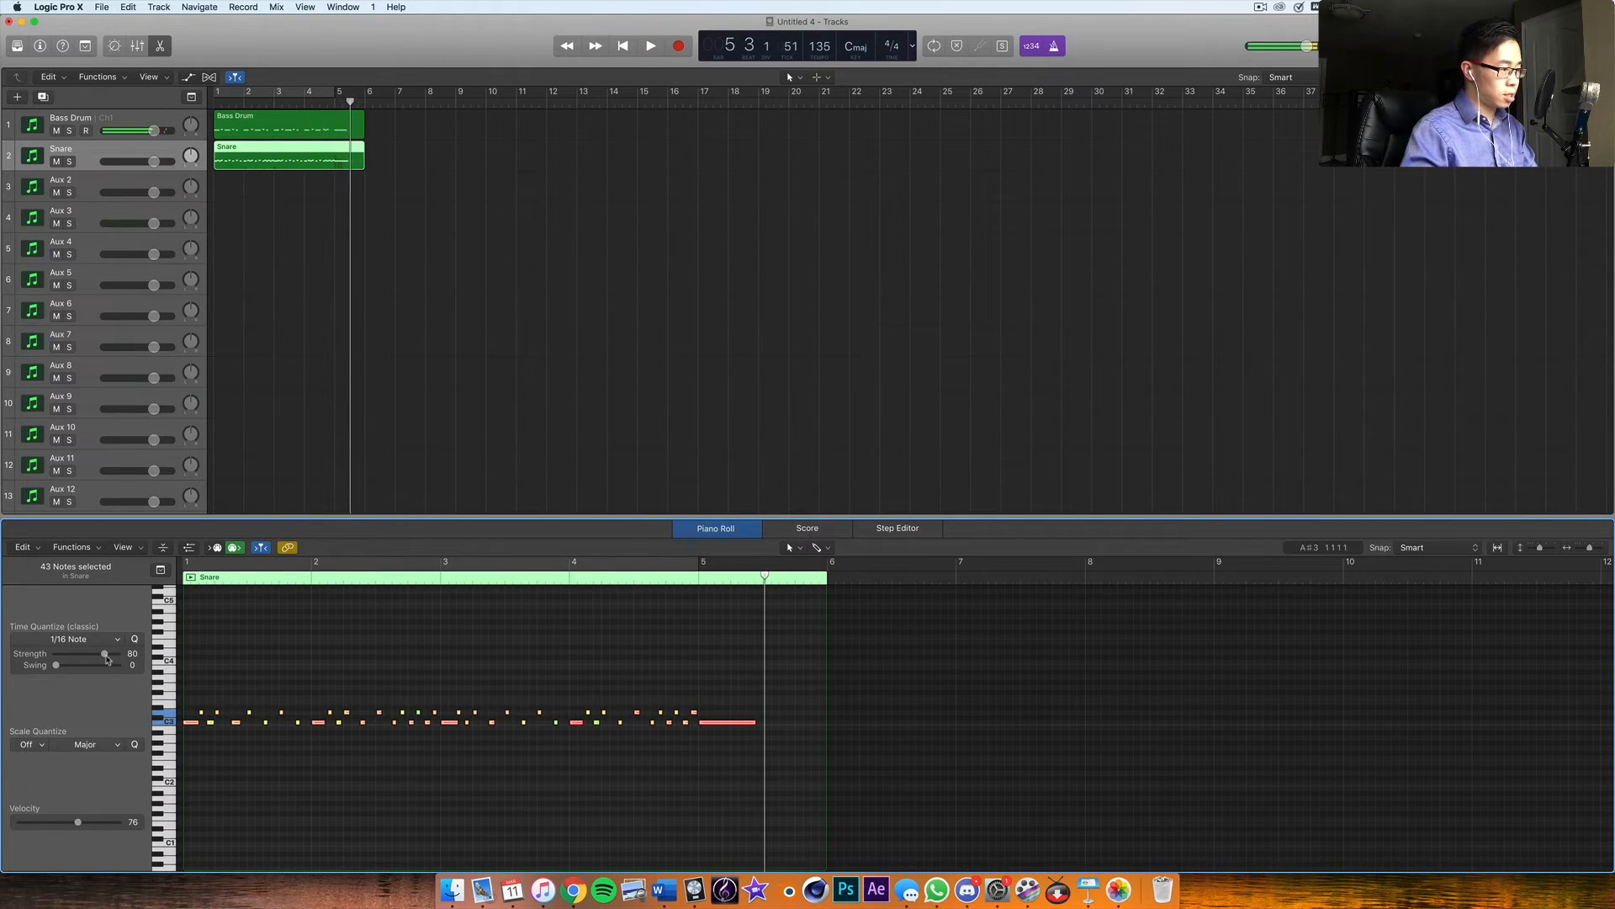
# Step: Set the snare region's quantize strength to 79, deselect its notes and play both drum parts from the start again
pyautogui.click(468, 689)
pyautogui.hscroll(2, 469, 689)
pyautogui.hscroll(-3, 620, 618)
pyautogui.press('Return')
pyautogui.press('space')
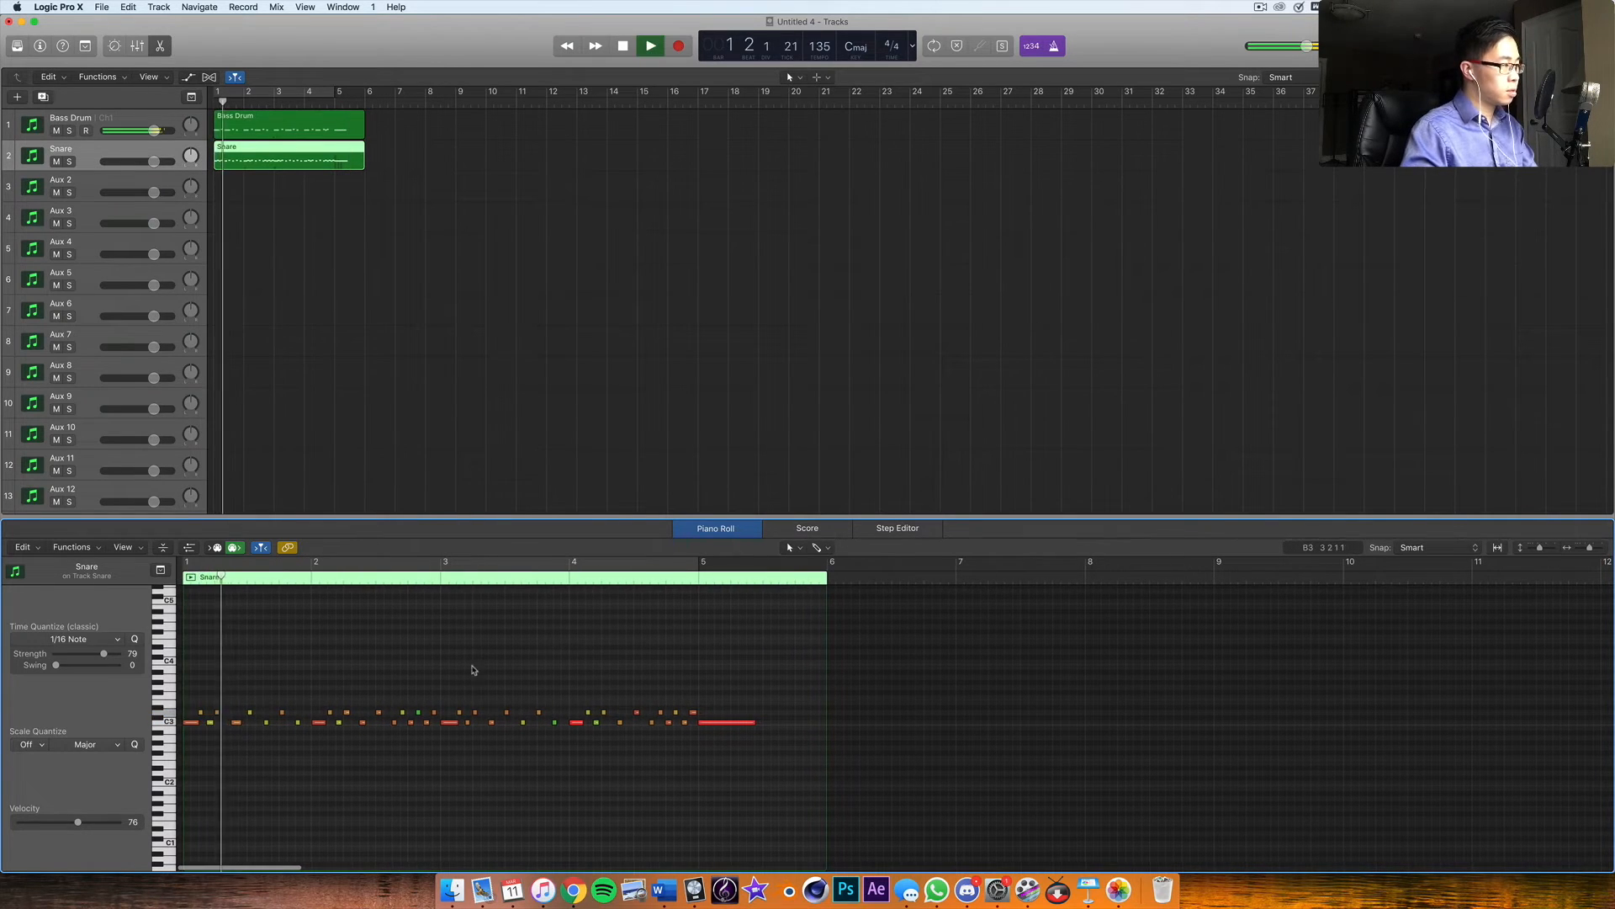
# Step: Reopen Kontakt from the Bass Drum track's channel strip and load the 12. Rims Ensemble 1 instrument
pyautogui.click(95, 118)
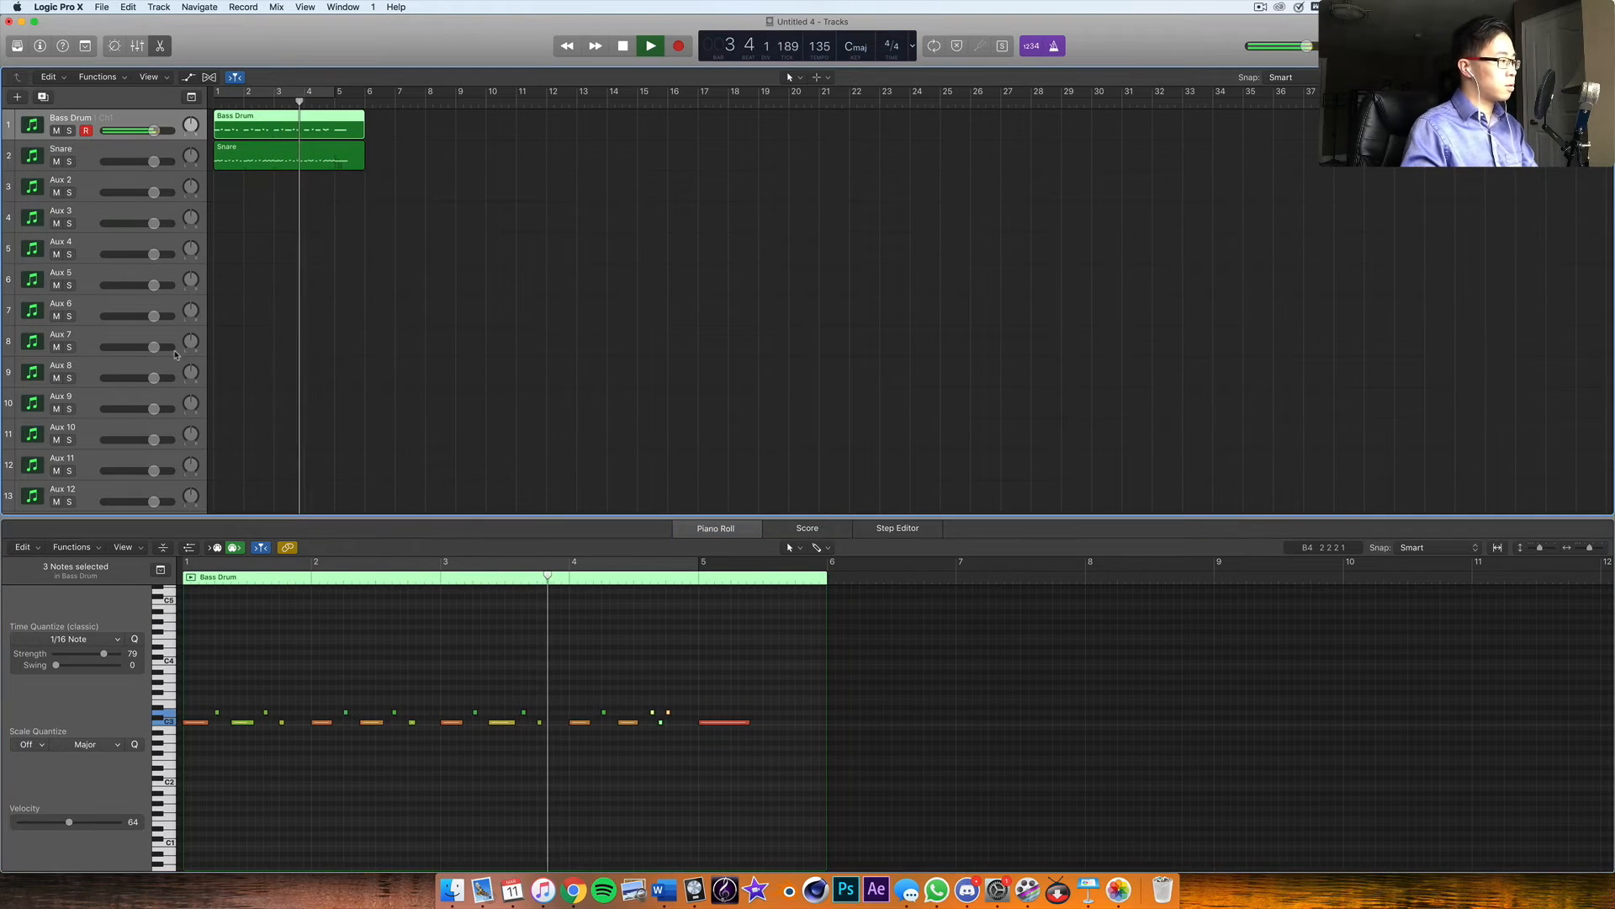
pyautogui.click(40, 46)
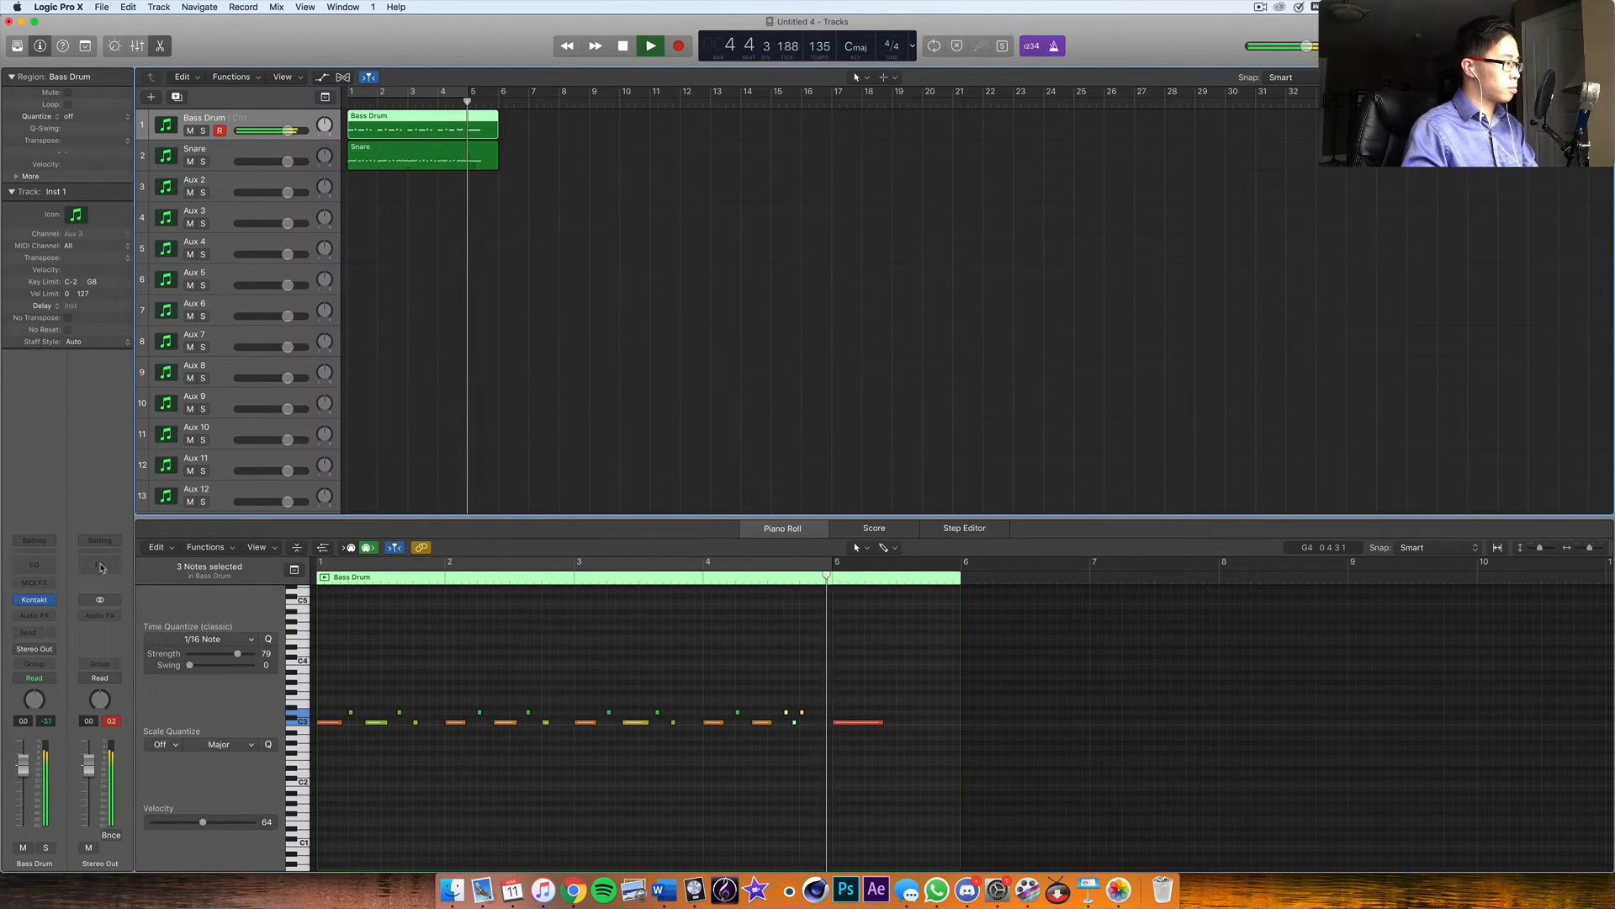
pyautogui.click(38, 599)
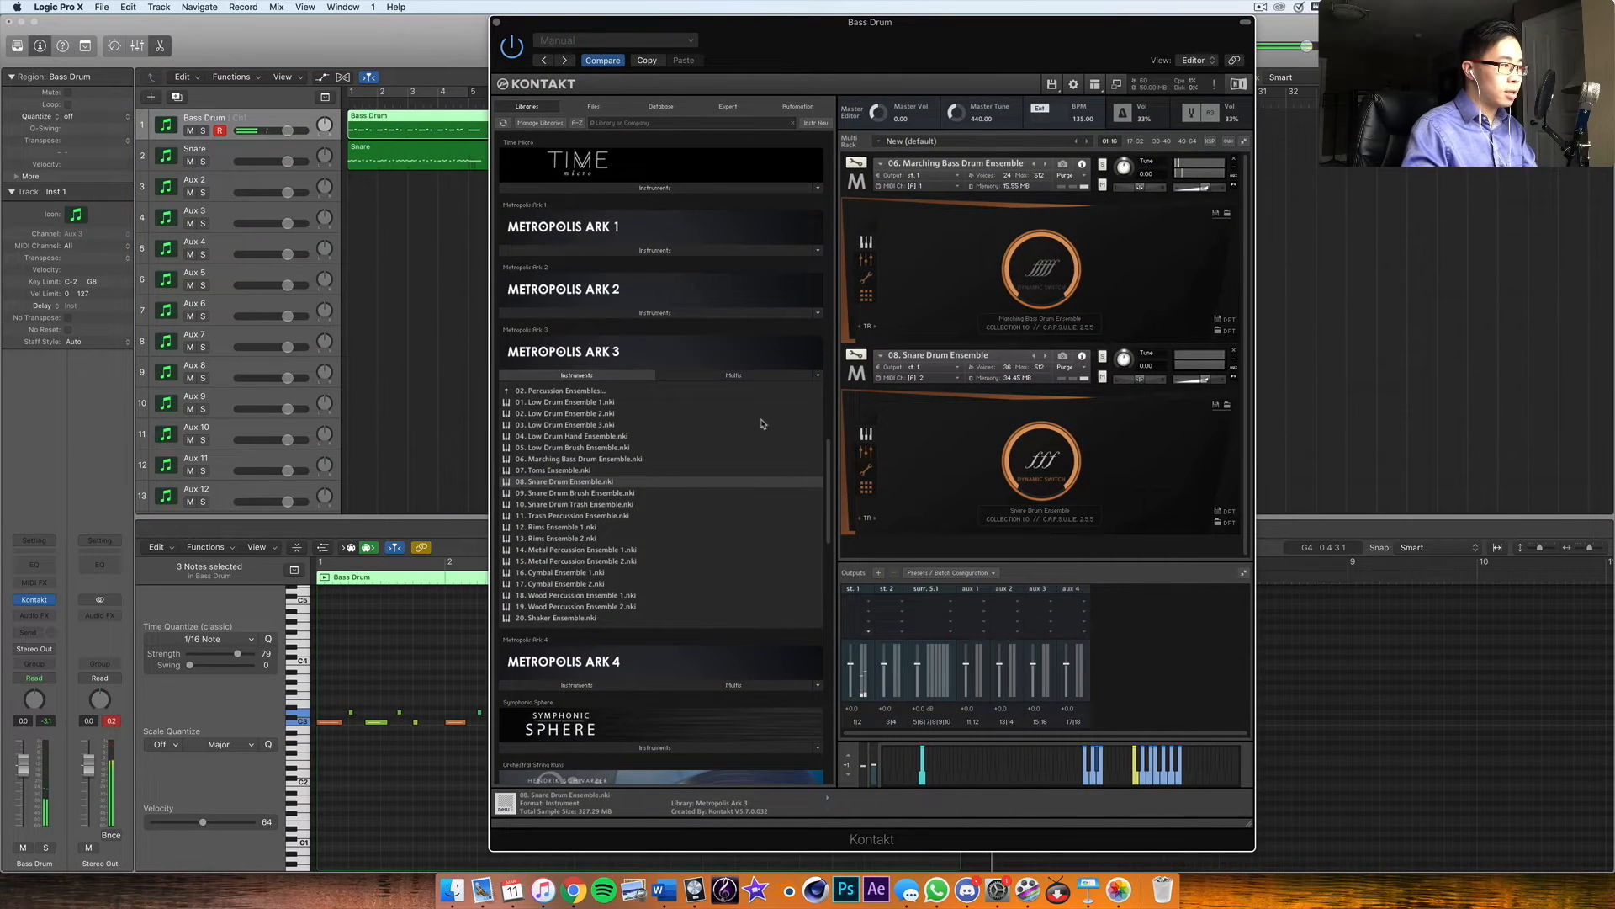
pyautogui.doubleClick(592, 528)
# Step: Rename the Aux 2 track as Rims
pyautogui.doubleClick(187, 181)
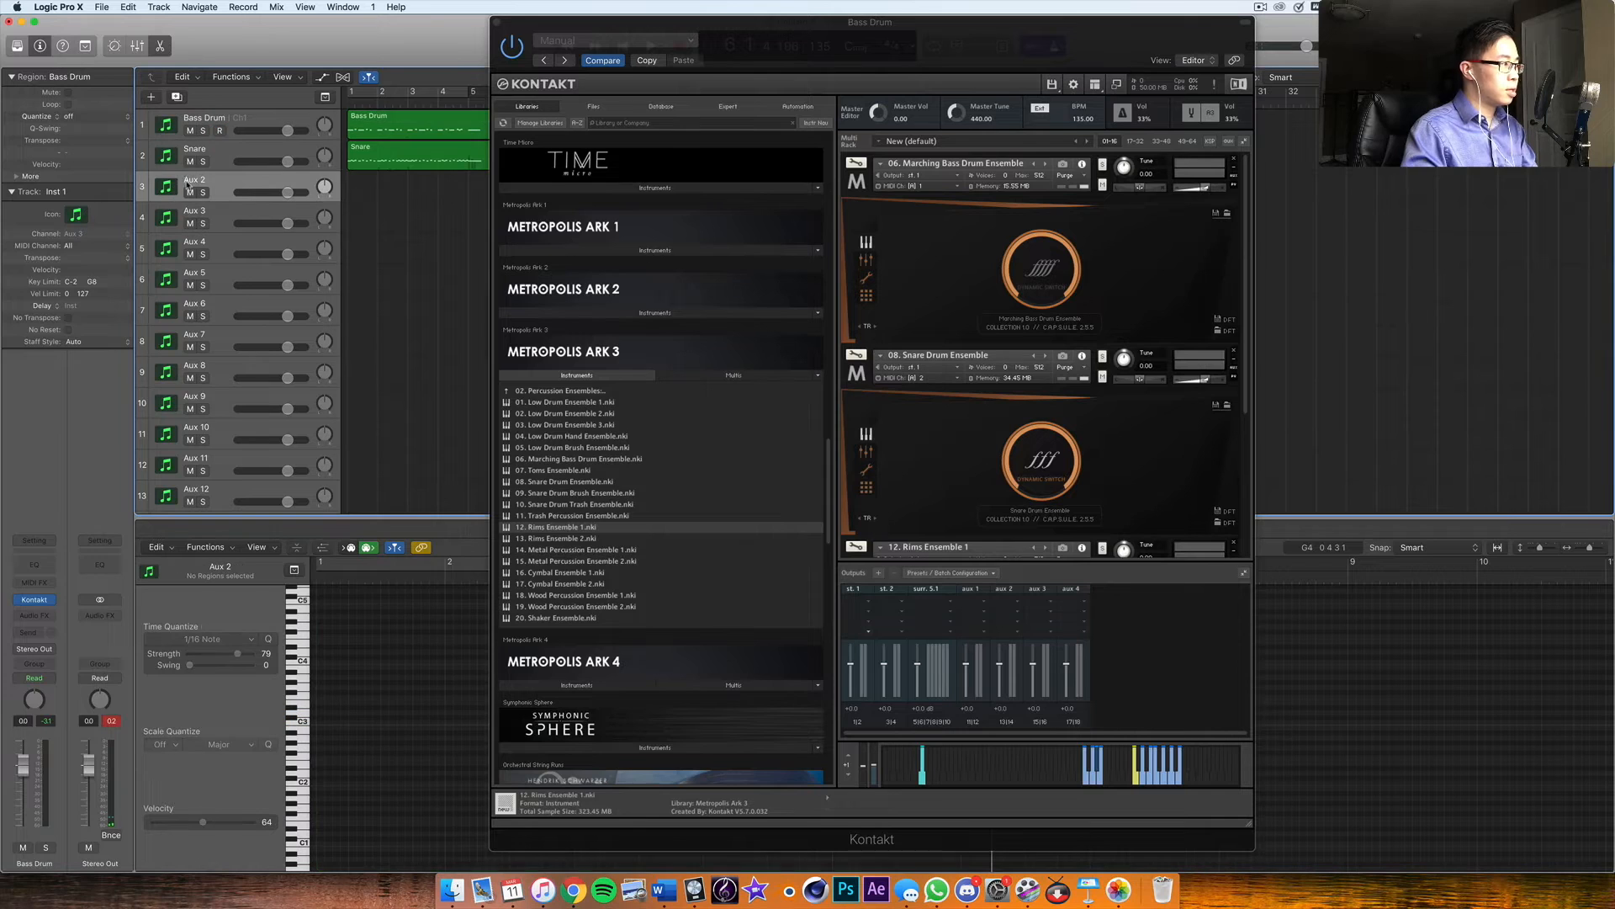
pyautogui.write('Rims')
pyautogui.press('Return')
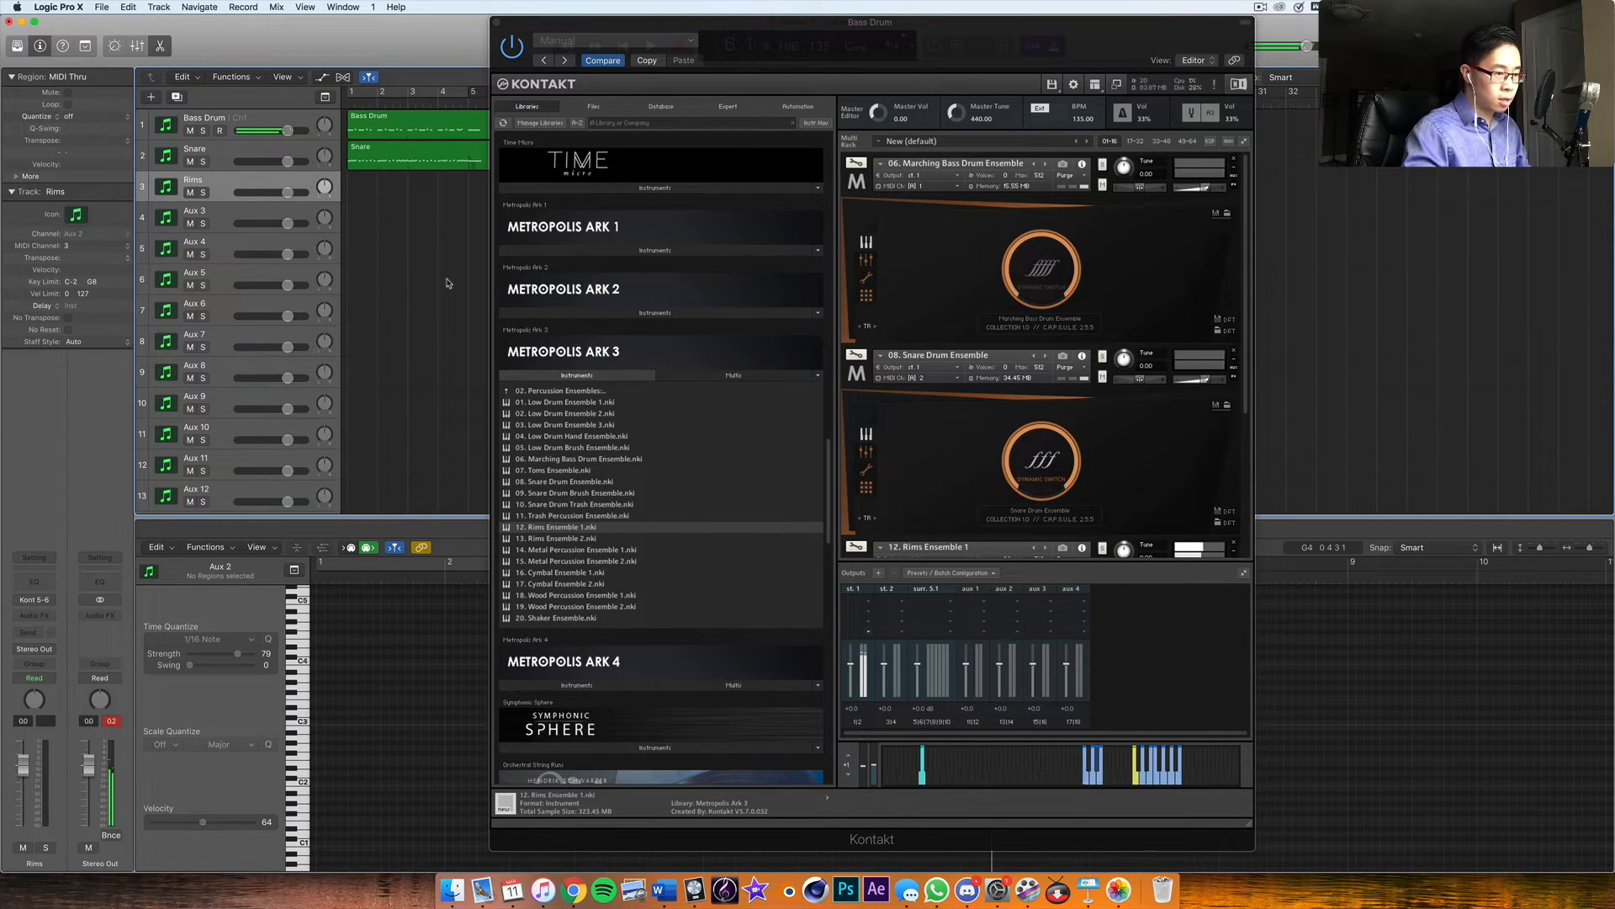
# Step: Record the rims part on the Rims track from the start of the song, restarting the take once
pyautogui.scroll(-5, 1141, 364)
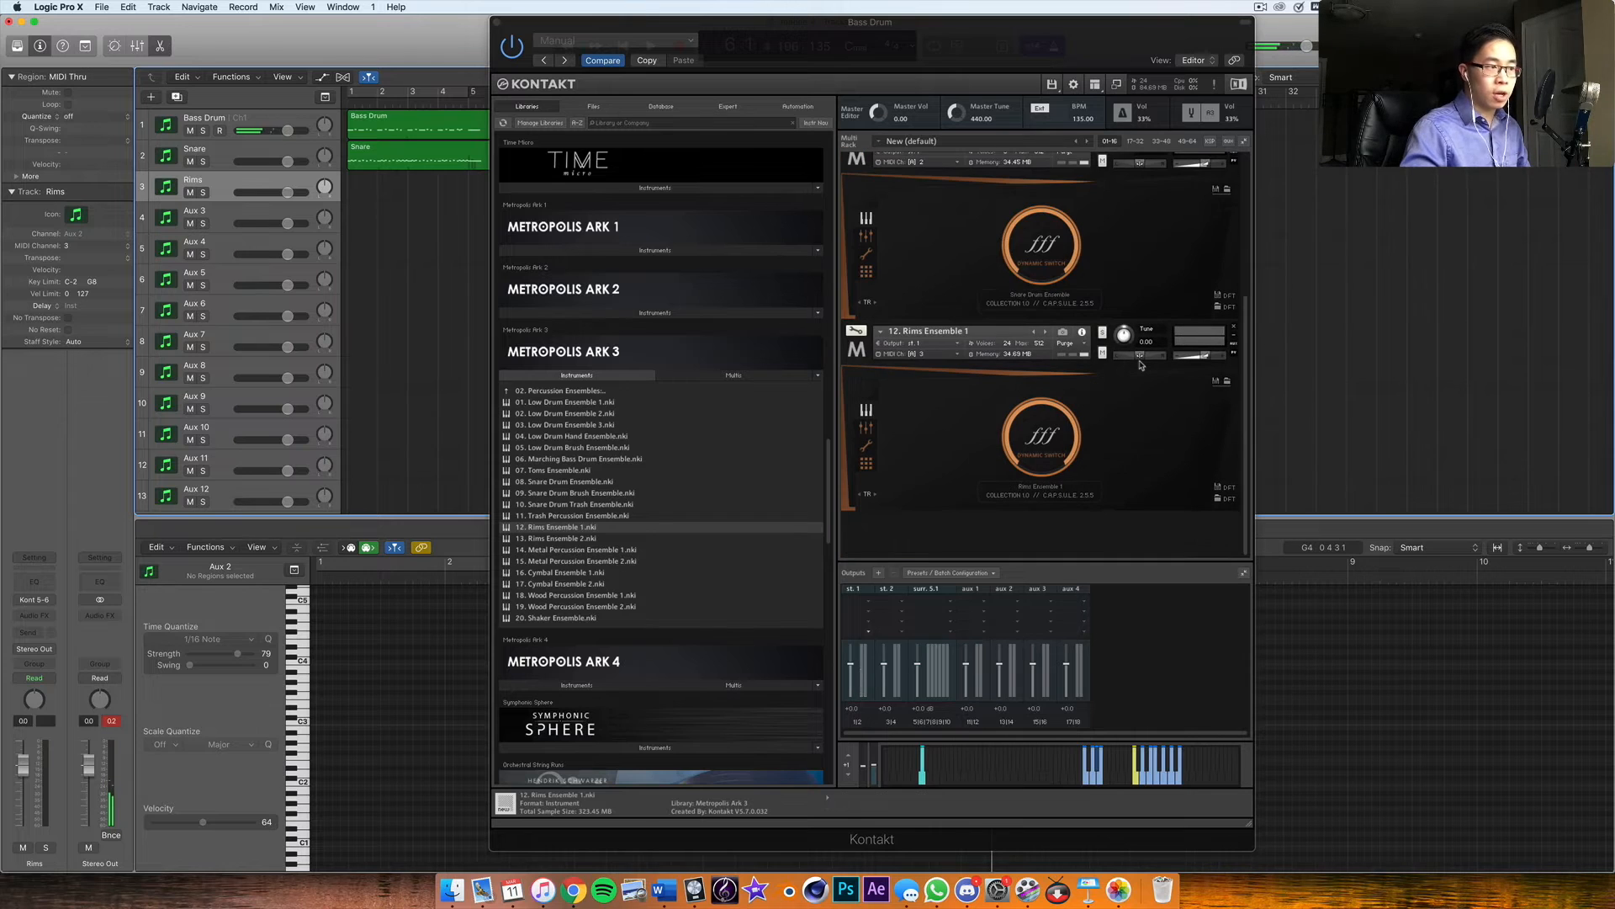
pyautogui.moveTo(732, 25); pyautogui.dragTo(756, 204)
pyautogui.click(678, 47)
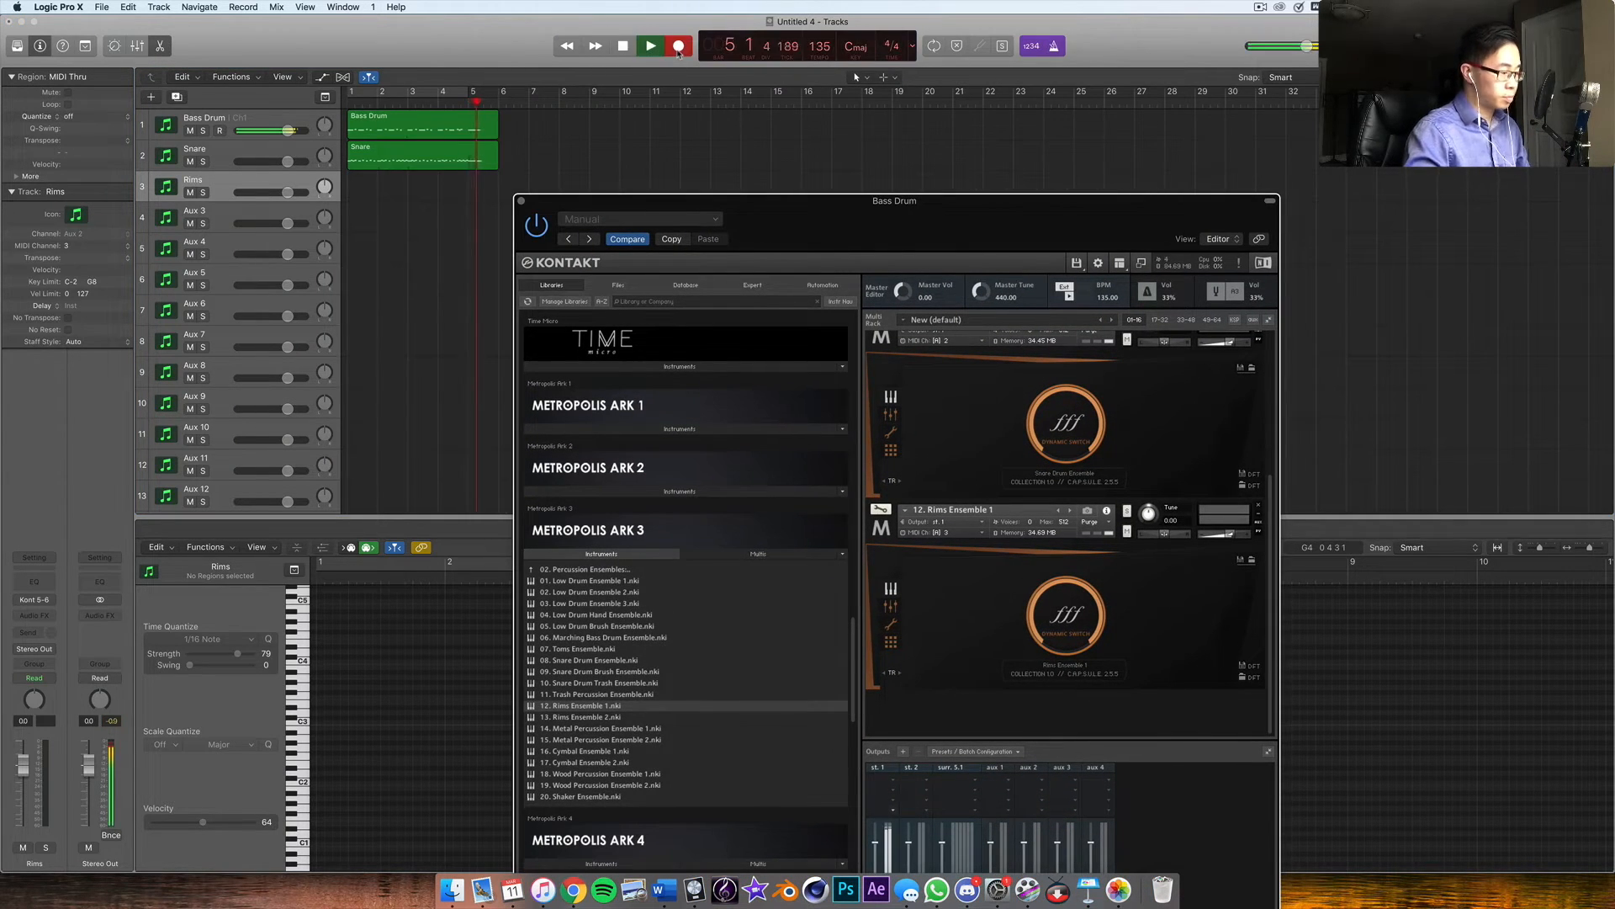
pyautogui.press('space')
pyautogui.press('Return')
pyautogui.click(679, 50)
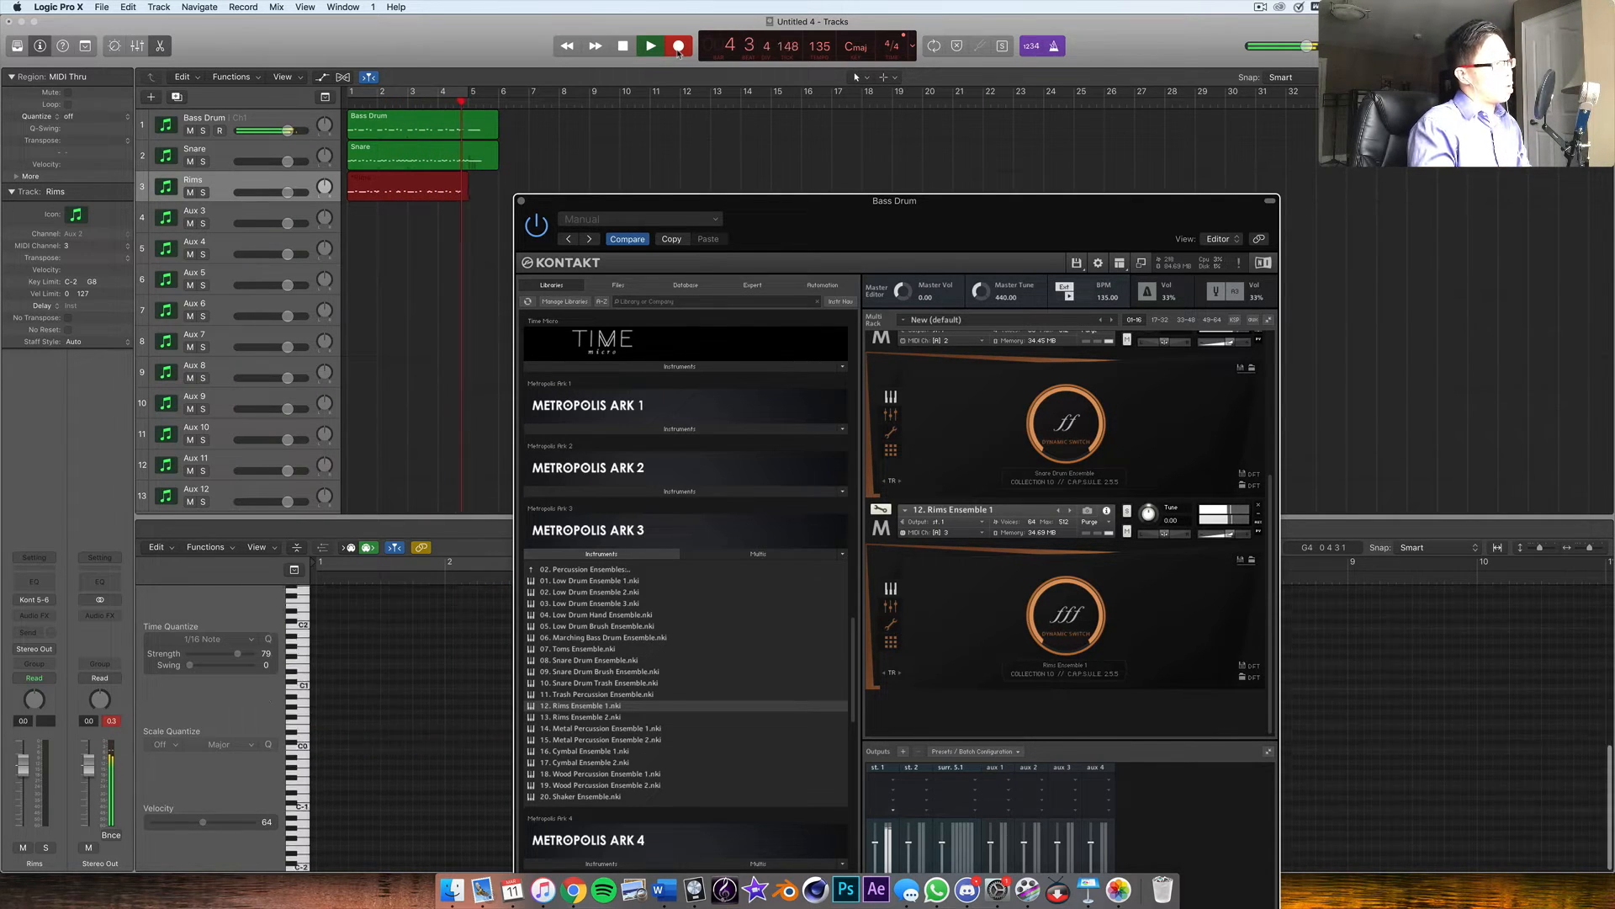
pyautogui.press('space')
# Step: Clear Kontakt from the Piano Roll, check the rims notes near the end of bar 4 and play the parts back
pyautogui.moveTo(792, 229); pyautogui.dragTo(573, 902)
pyautogui.click(703, 754)
pyautogui.moveTo(766, 705); pyautogui.dragTo(794, 726)
pyautogui.click(785, 723)
pyautogui.click(786, 685)
pyautogui.press('space')
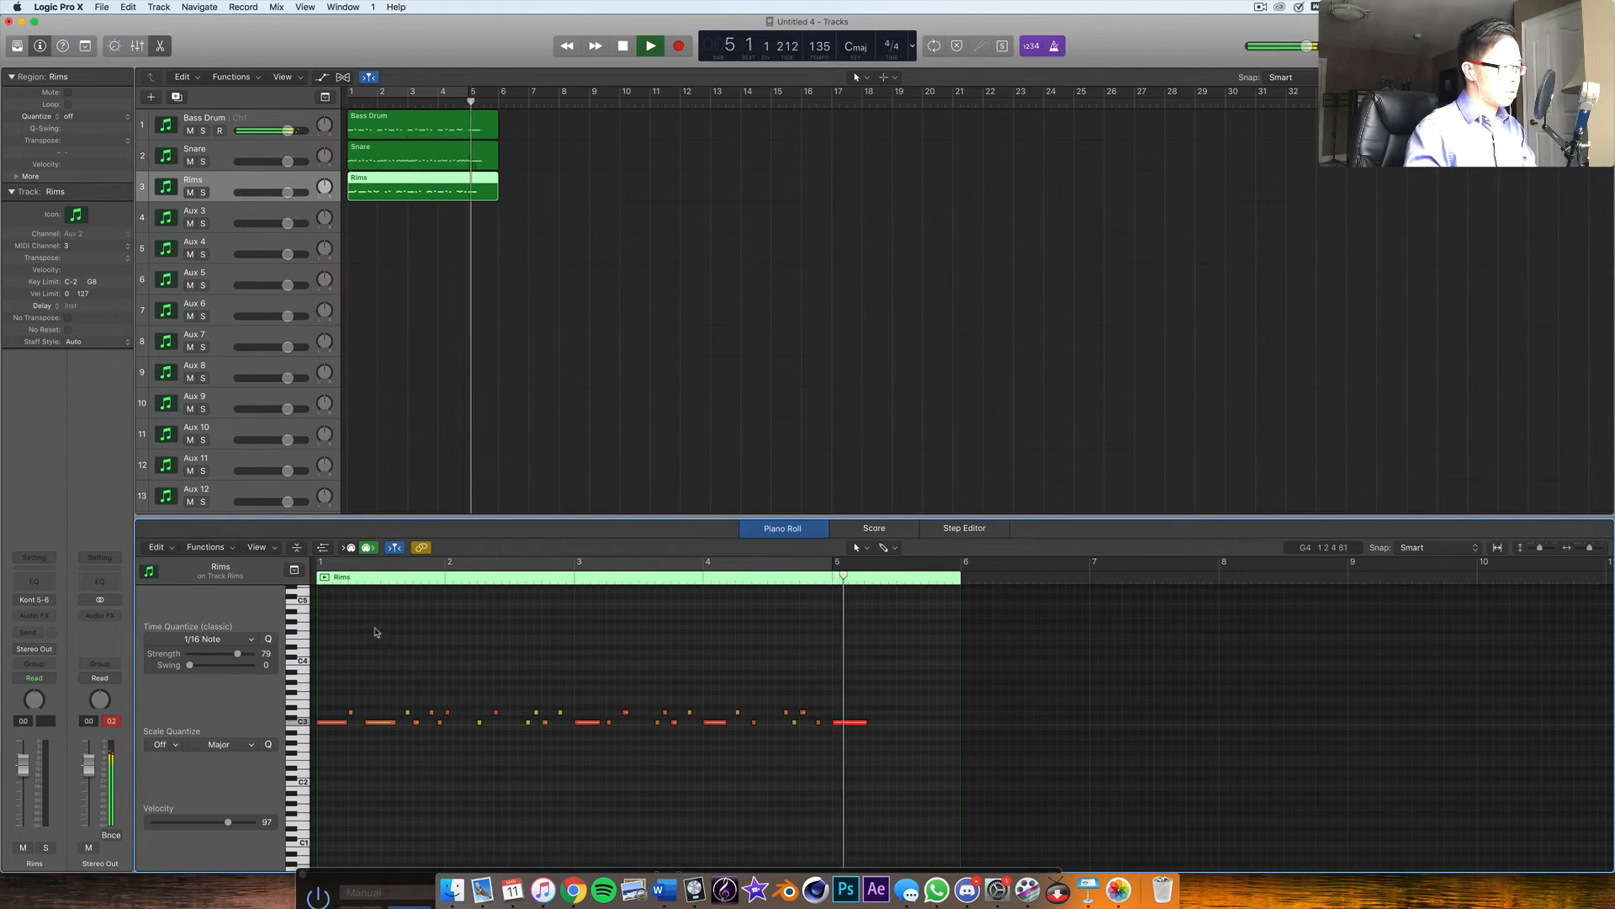
# Step: Move the pair of rims notes in beat 3 of bar 1 a sixteenth earlier and replay from the start
pyautogui.press('space')
pyautogui.click(399, 577)
pyautogui.press('space')
pyautogui.moveTo(403, 700)
pyautogui.mouseDown()
pyautogui.moveTo(441, 747)
pyautogui.moveTo(407, 724)
pyautogui.mouseUp()
pyautogui.click(439, 668)
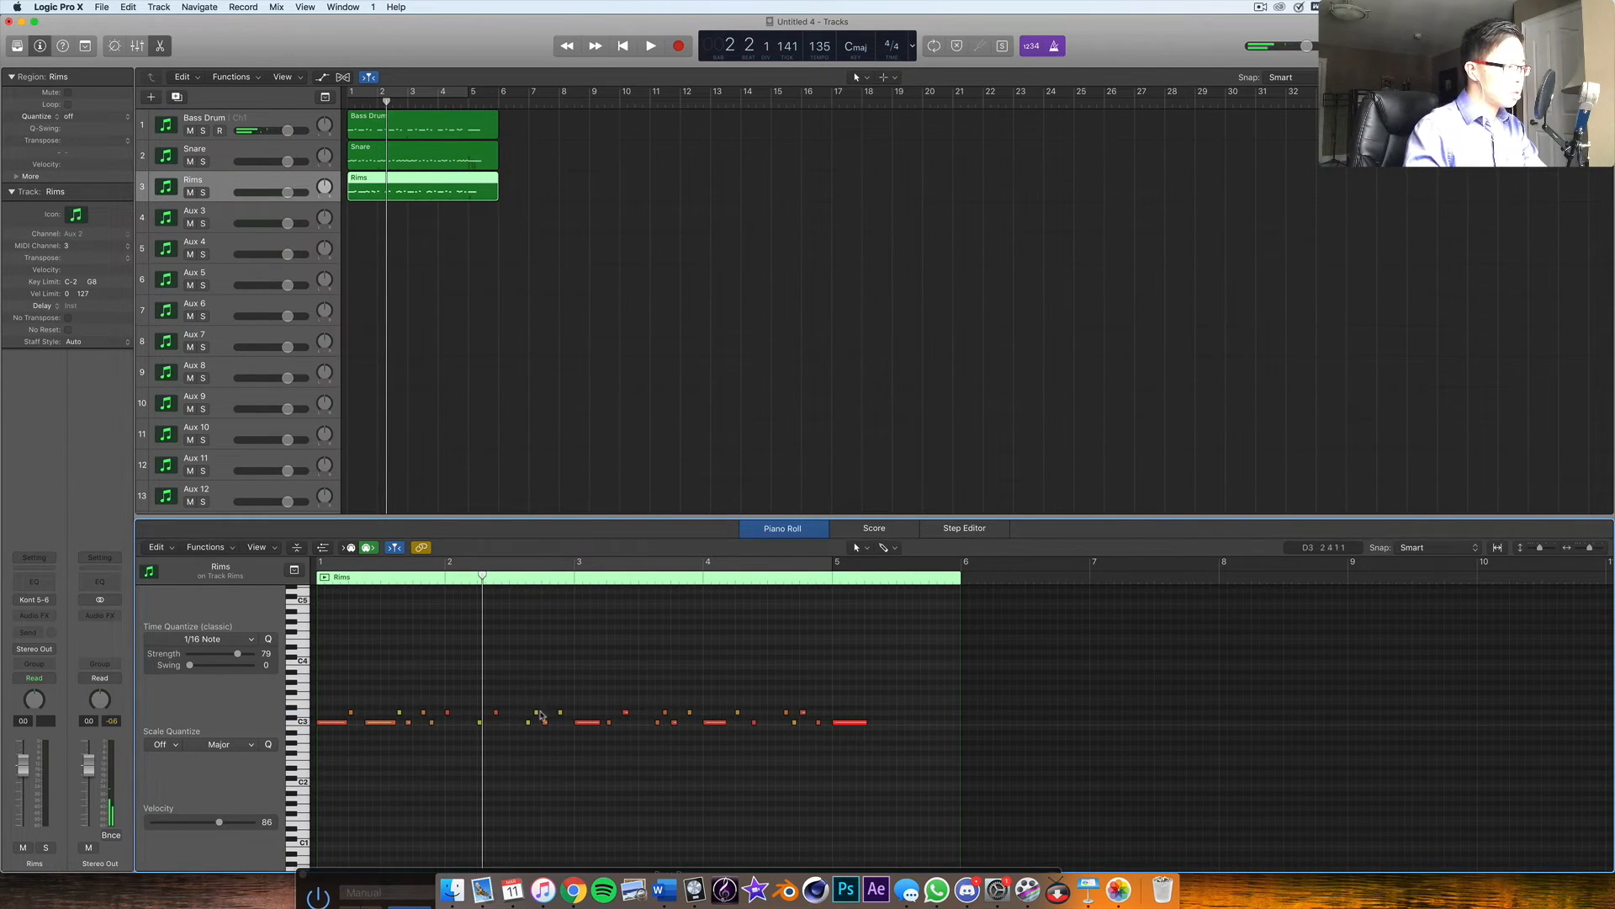
pyautogui.press('Return')
pyautogui.press('space')
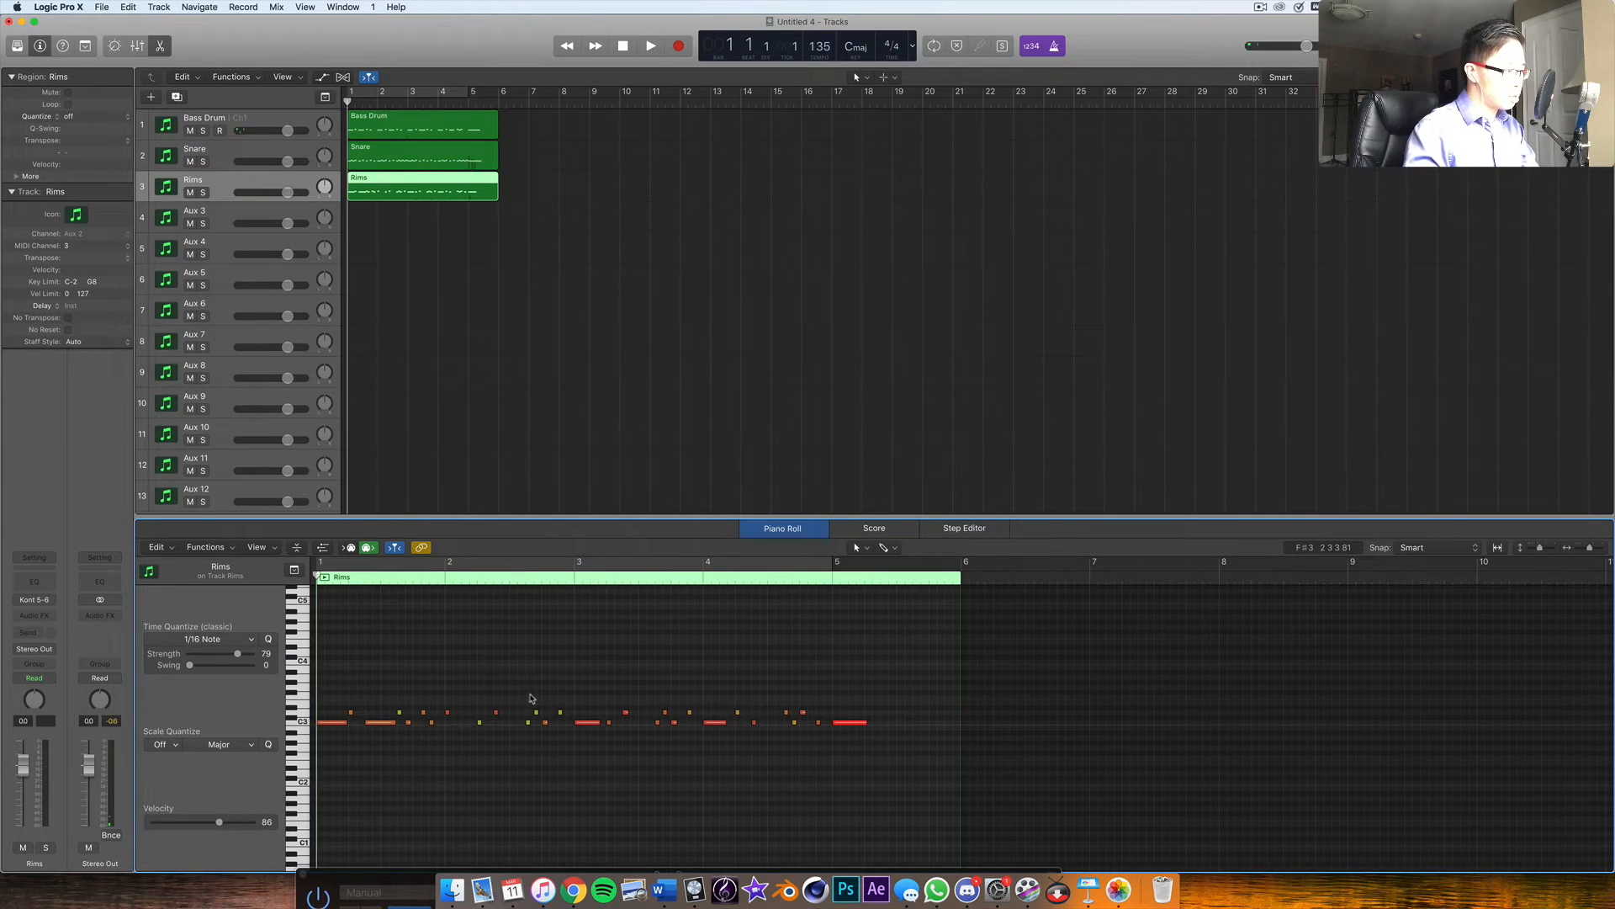
# Step: Move the lower rims note in beat 3 of bar 1 a sixteenth later while playing from the start
pyautogui.press('space')
pyautogui.press('Return')
pyautogui.press('space')
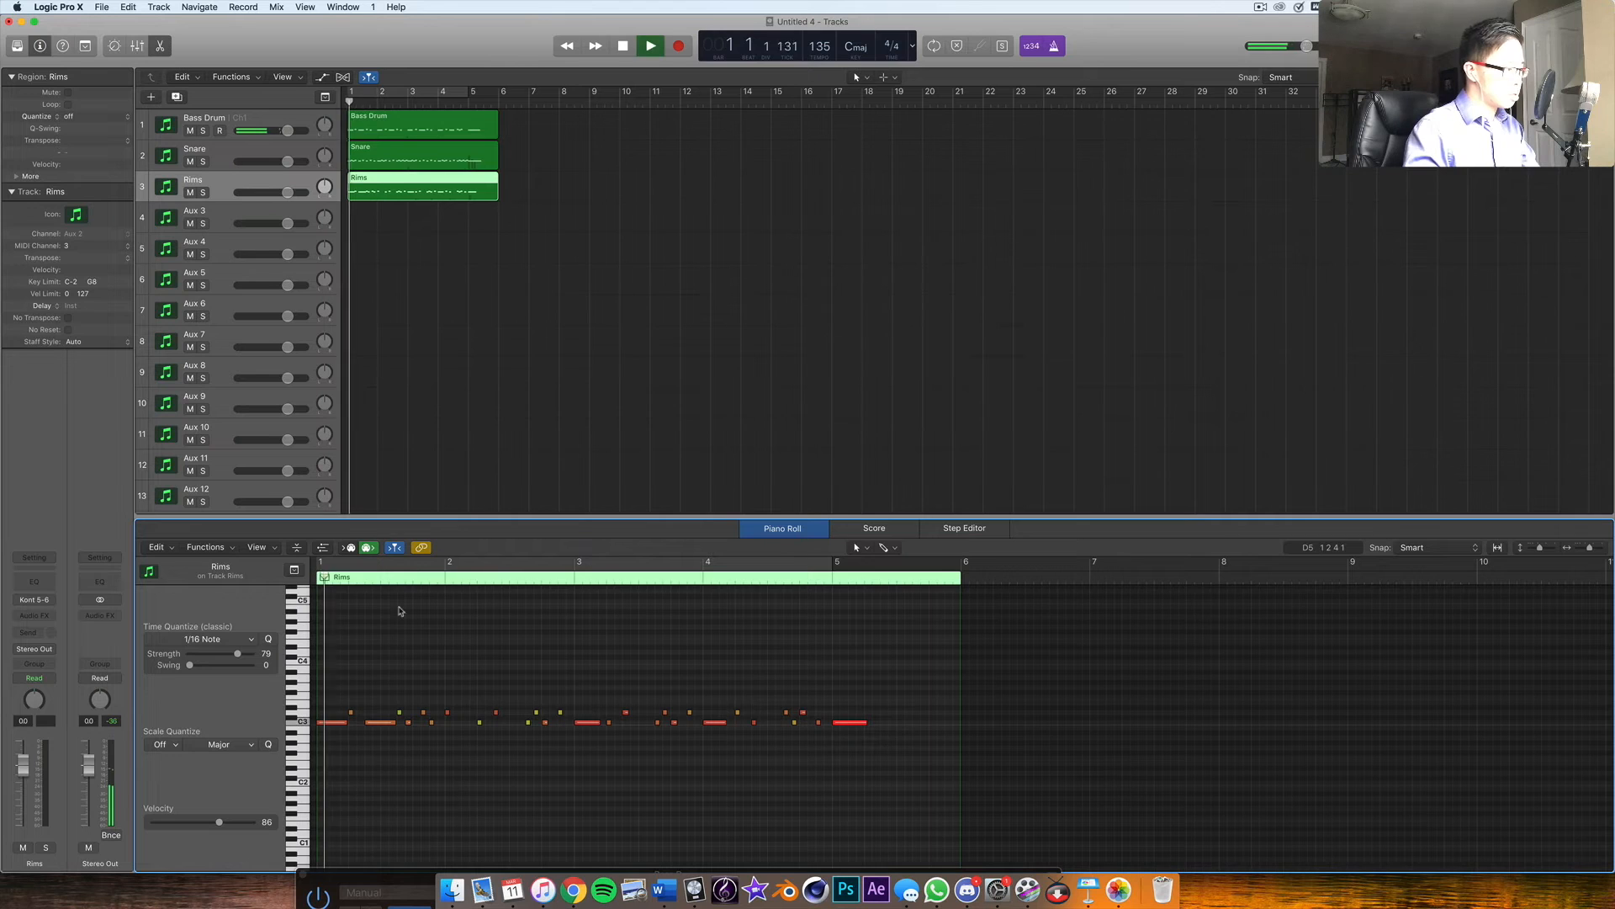
pyautogui.click(410, 722)
pyautogui.press('Return')
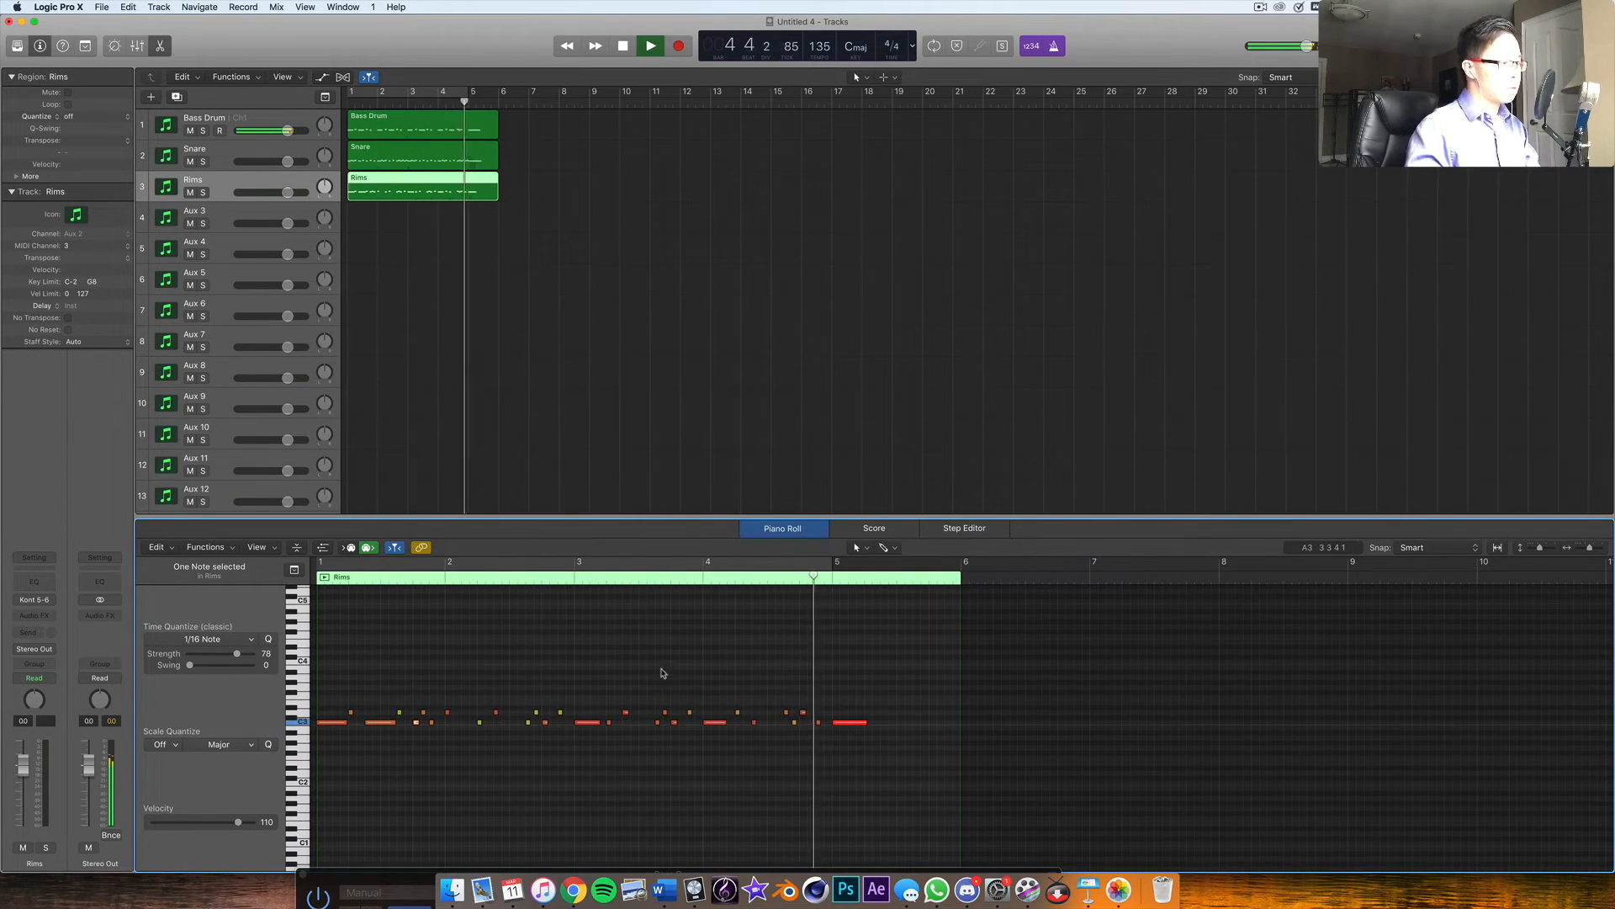
# Step: Stop playback, set the quantize strength of all rims notes to 77 and deselect them
pyautogui.press('space')
pyautogui.press('super+a')
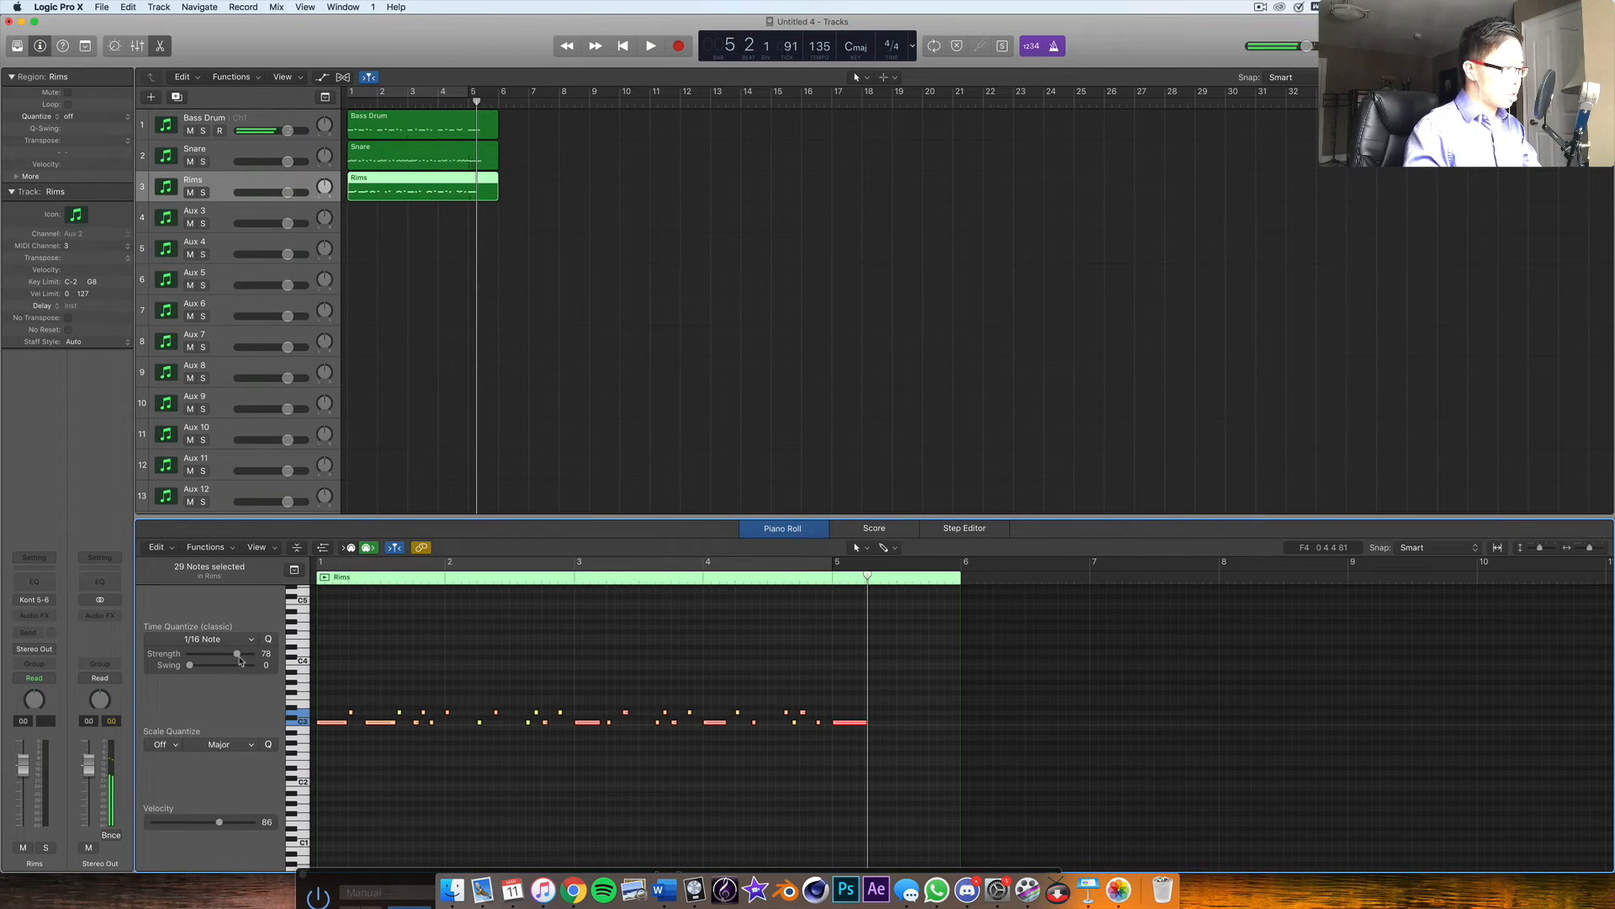
pyautogui.click(584, 656)
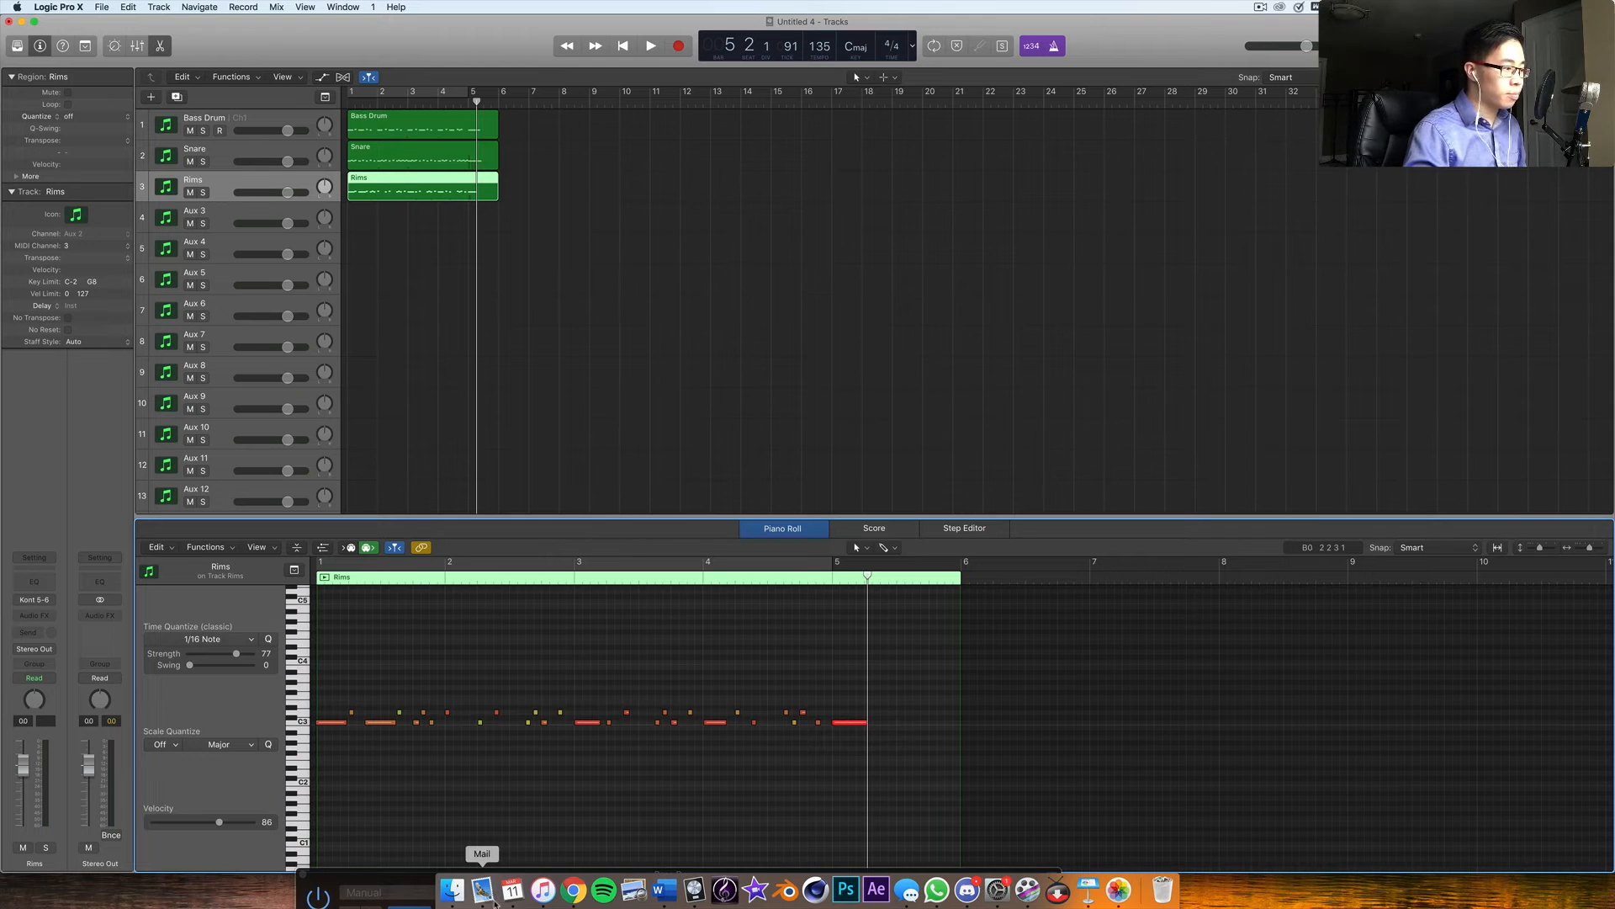
pyautogui.click(452, 890)
pyautogui.click(1351, 272)
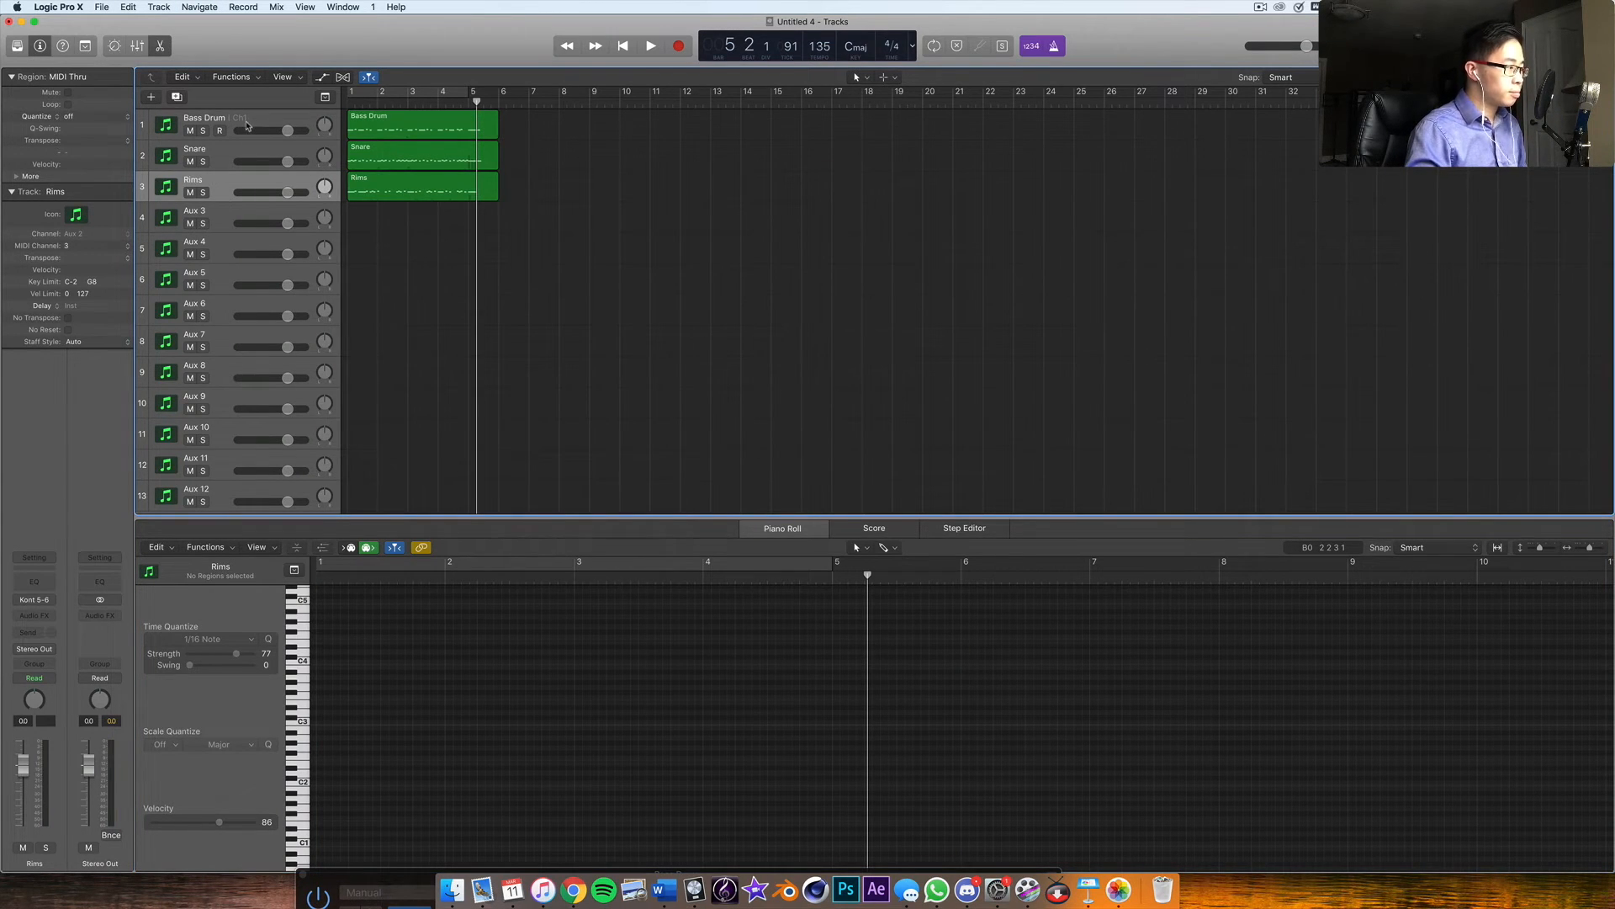
pyautogui.moveTo(395, 892); pyautogui.dragTo(320, 905)
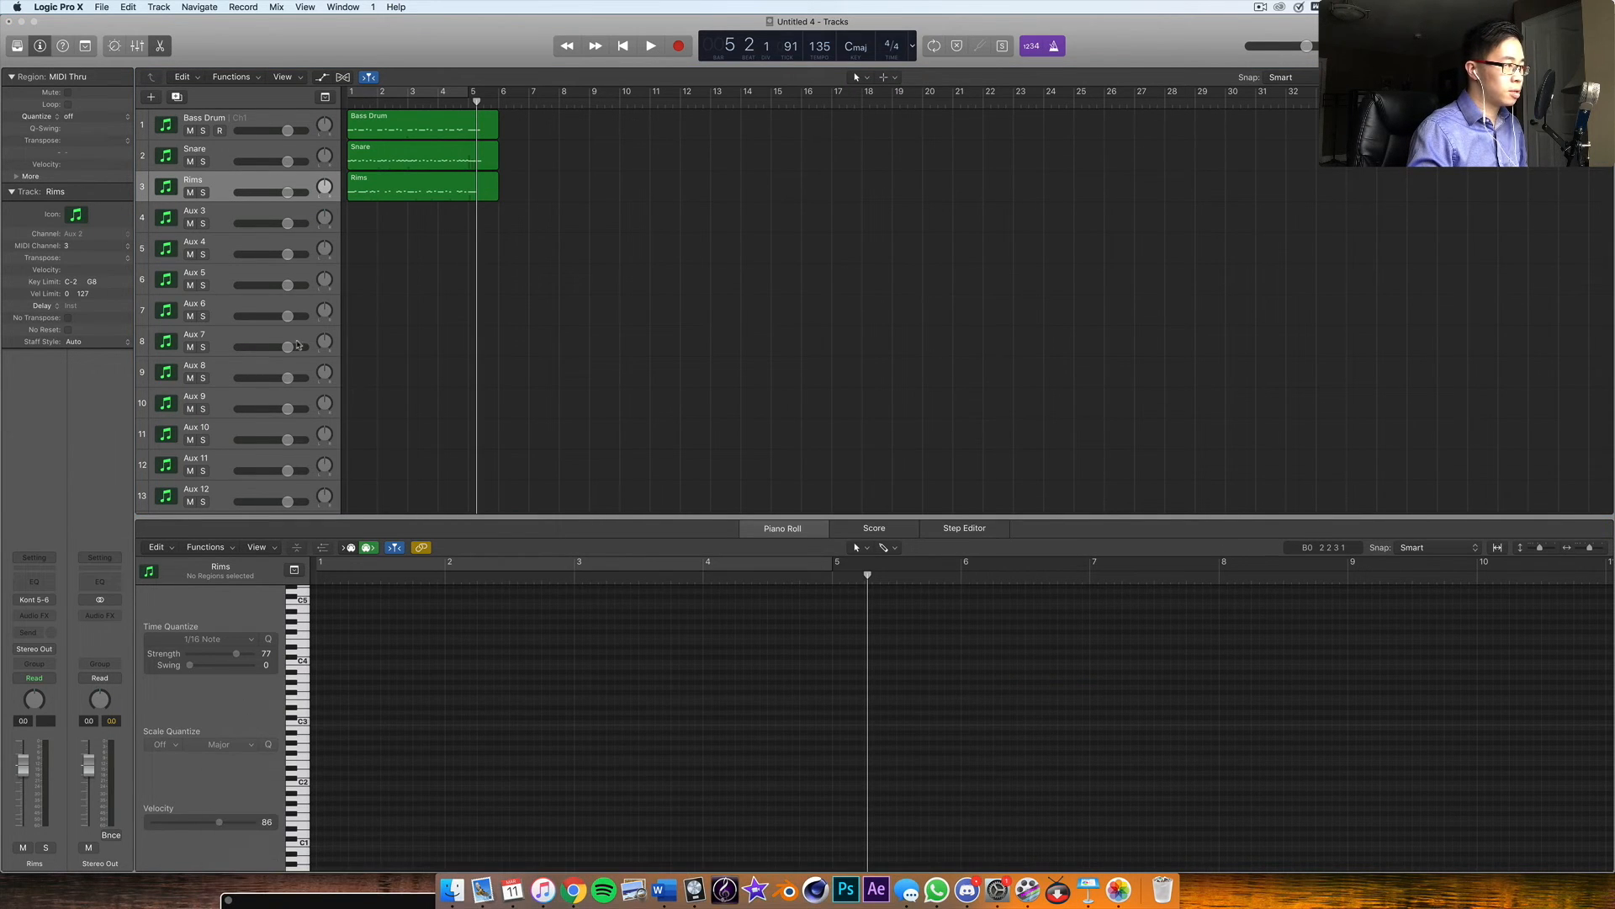
pyautogui.click(376, 198)
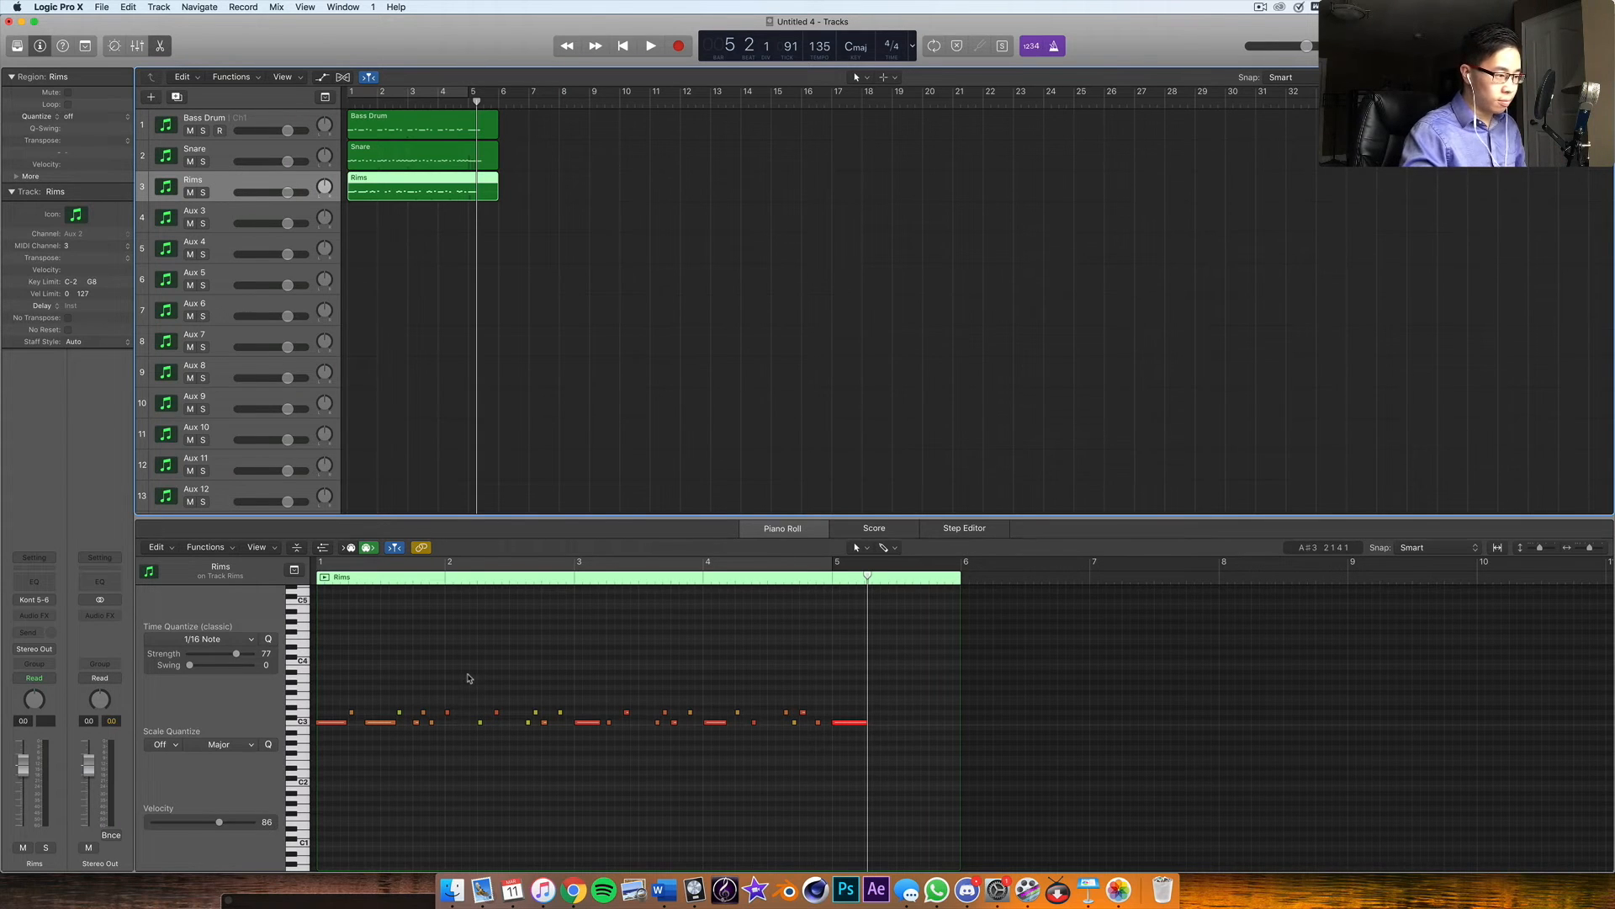
# Step: Load the 18. Wood Percussion Ensemble 1 instrument in Kontakt and rename the Aux 3 track as Woods
pyautogui.moveTo(395, 905); pyautogui.dragTo(682, 91)
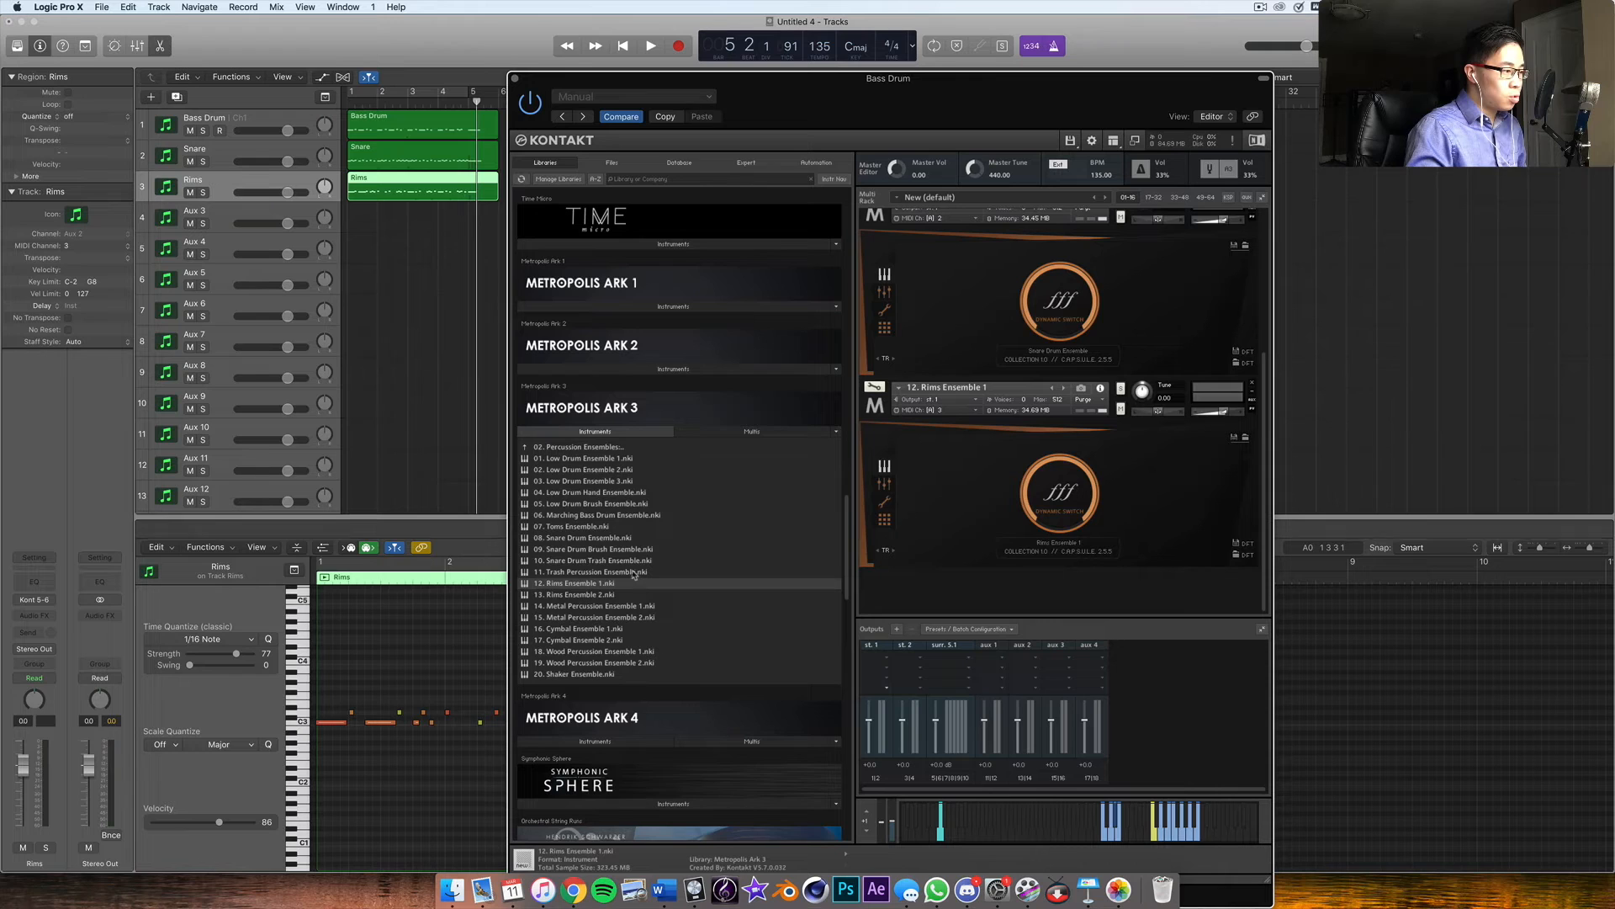
pyautogui.doubleClick(609, 655)
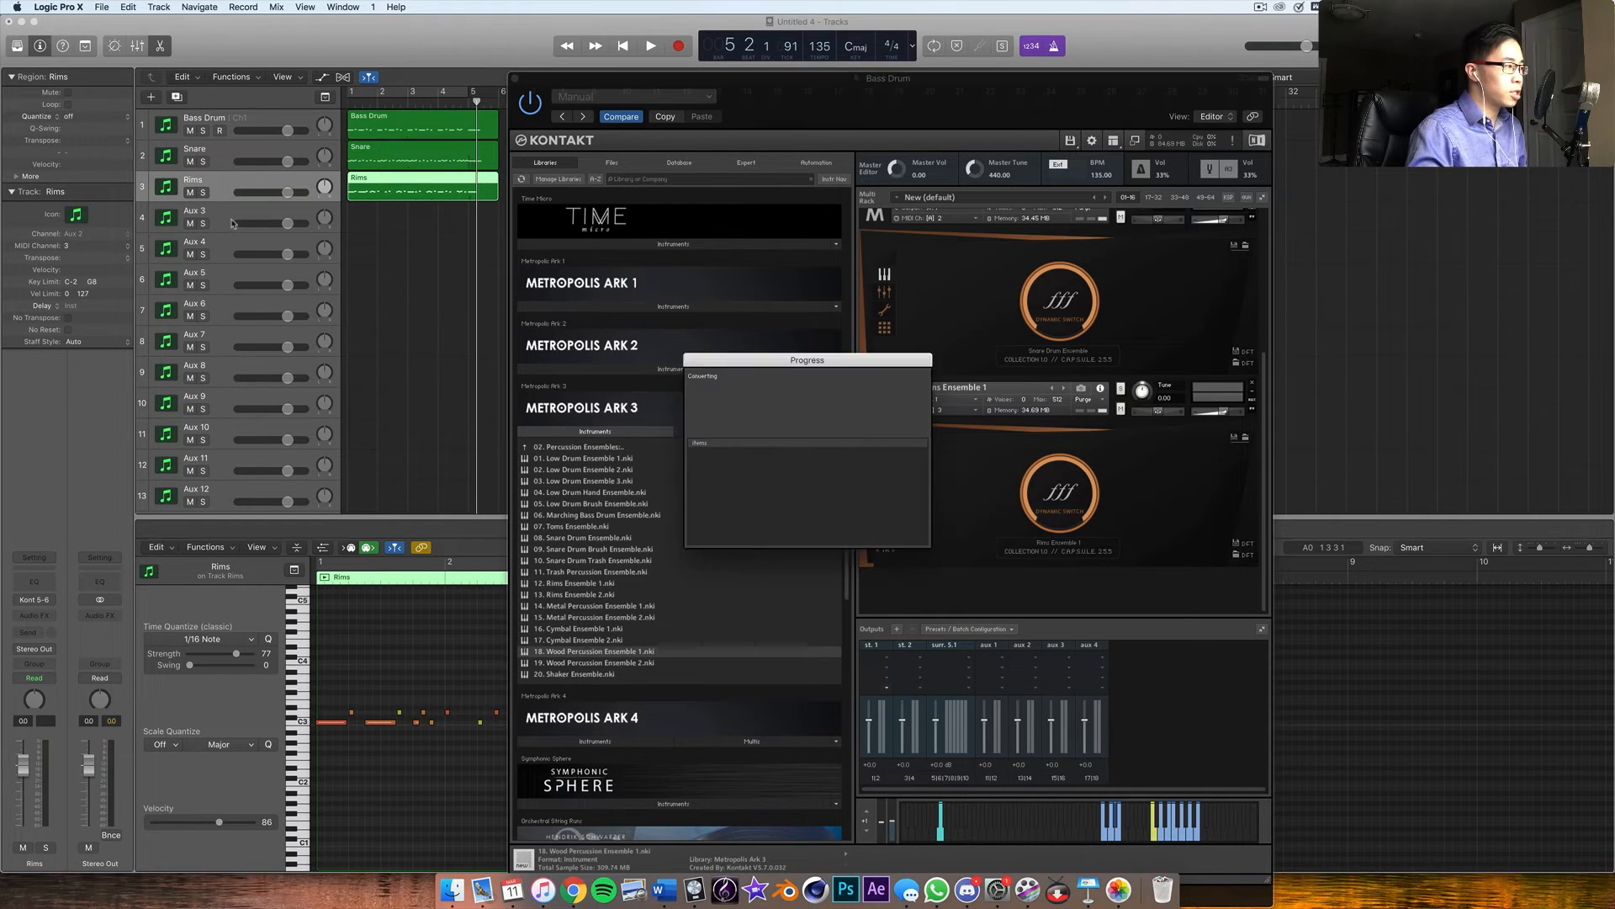
pyautogui.click(206, 213)
pyautogui.doubleClick(207, 213)
pyautogui.write('Woods')
pyautogui.press('Return')
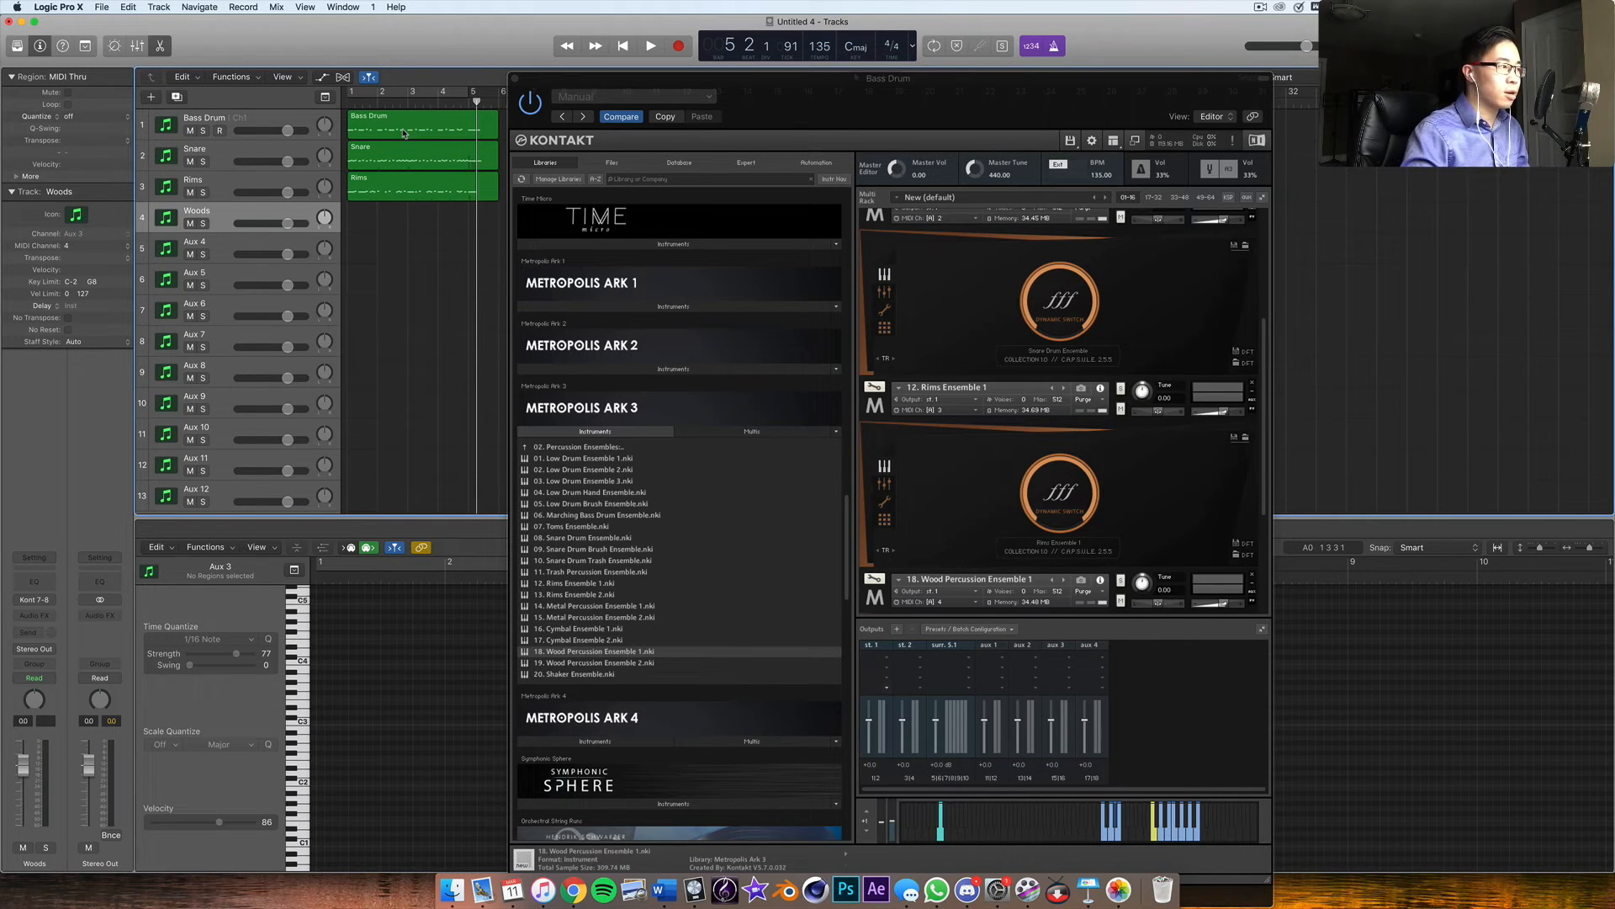
# Step: Record the wood percussion part on the Woods track from the start of the song
pyautogui.click(404, 156)
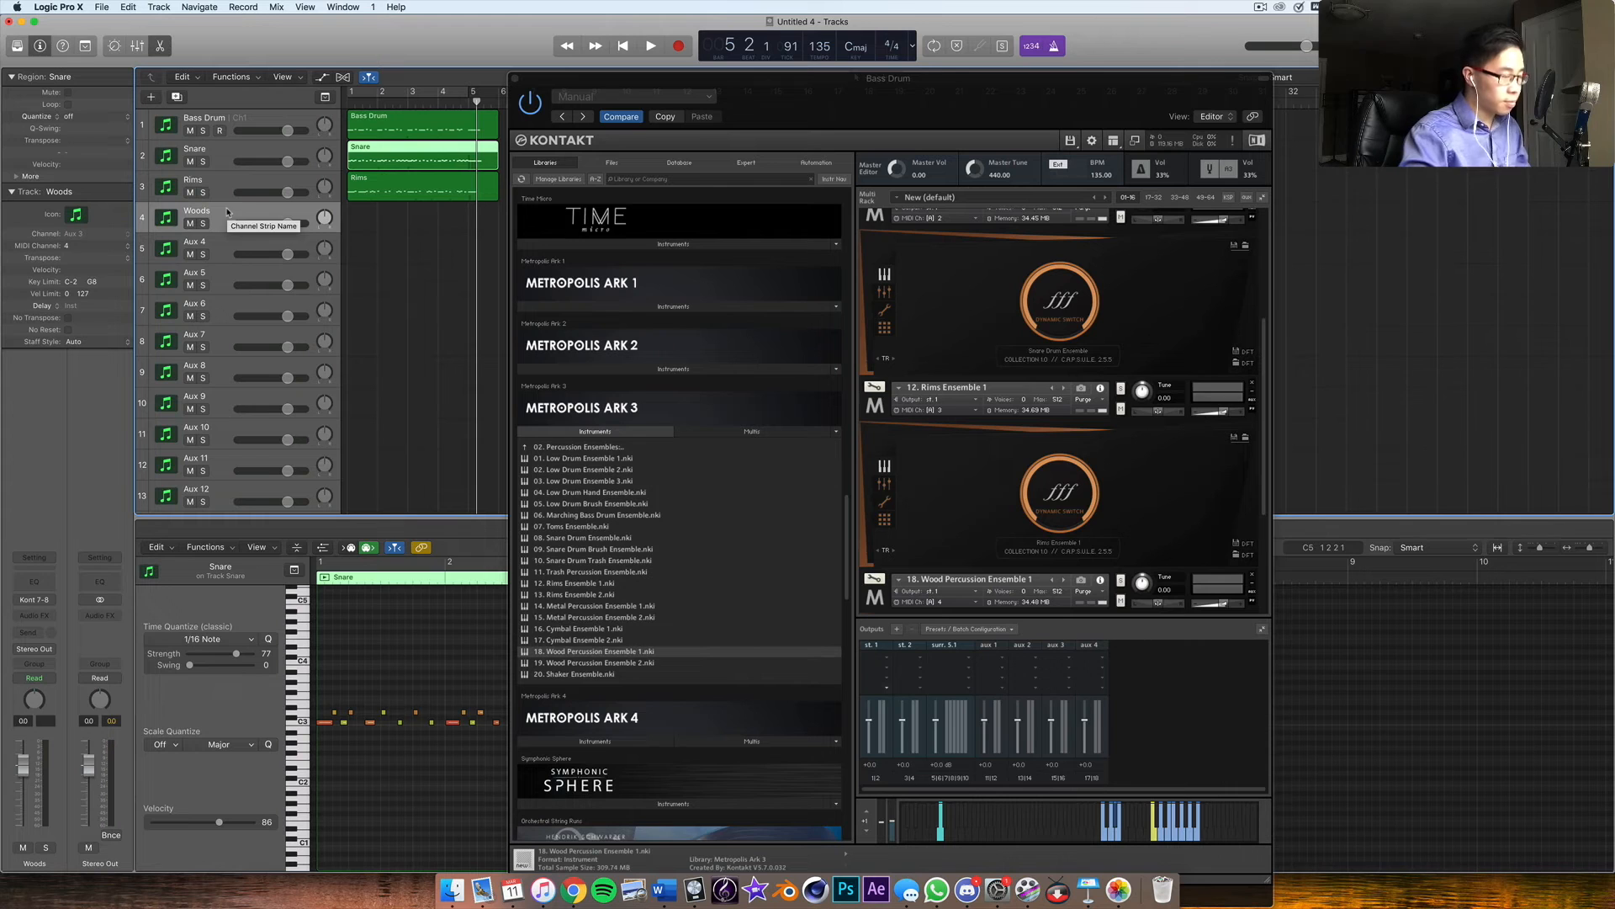
pyautogui.press('Return')
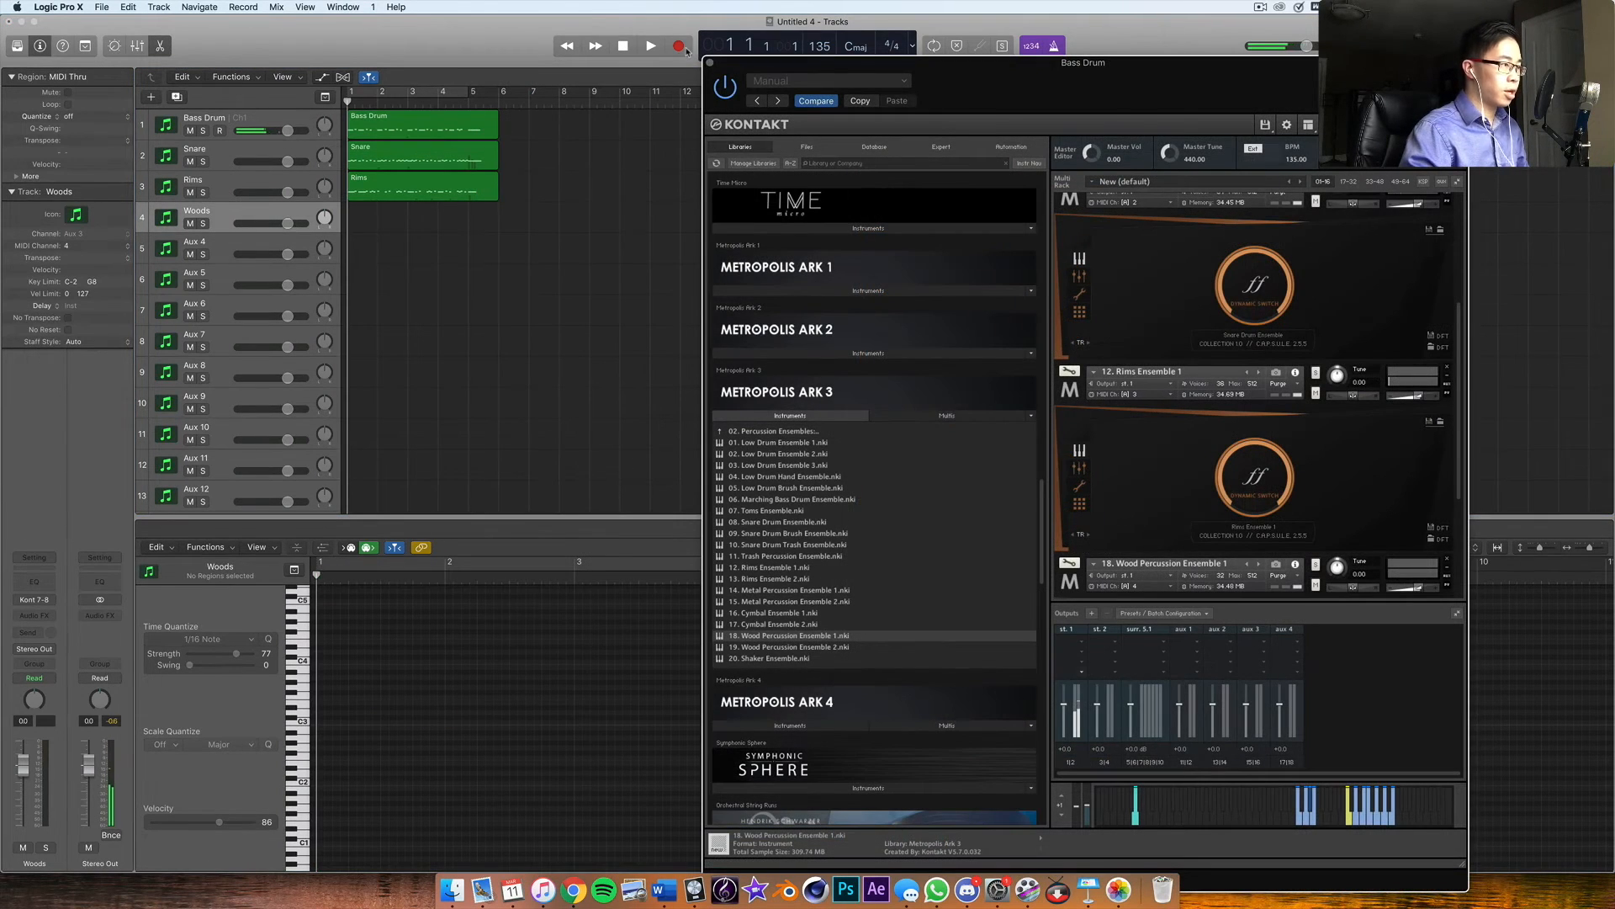
pyautogui.click(686, 49)
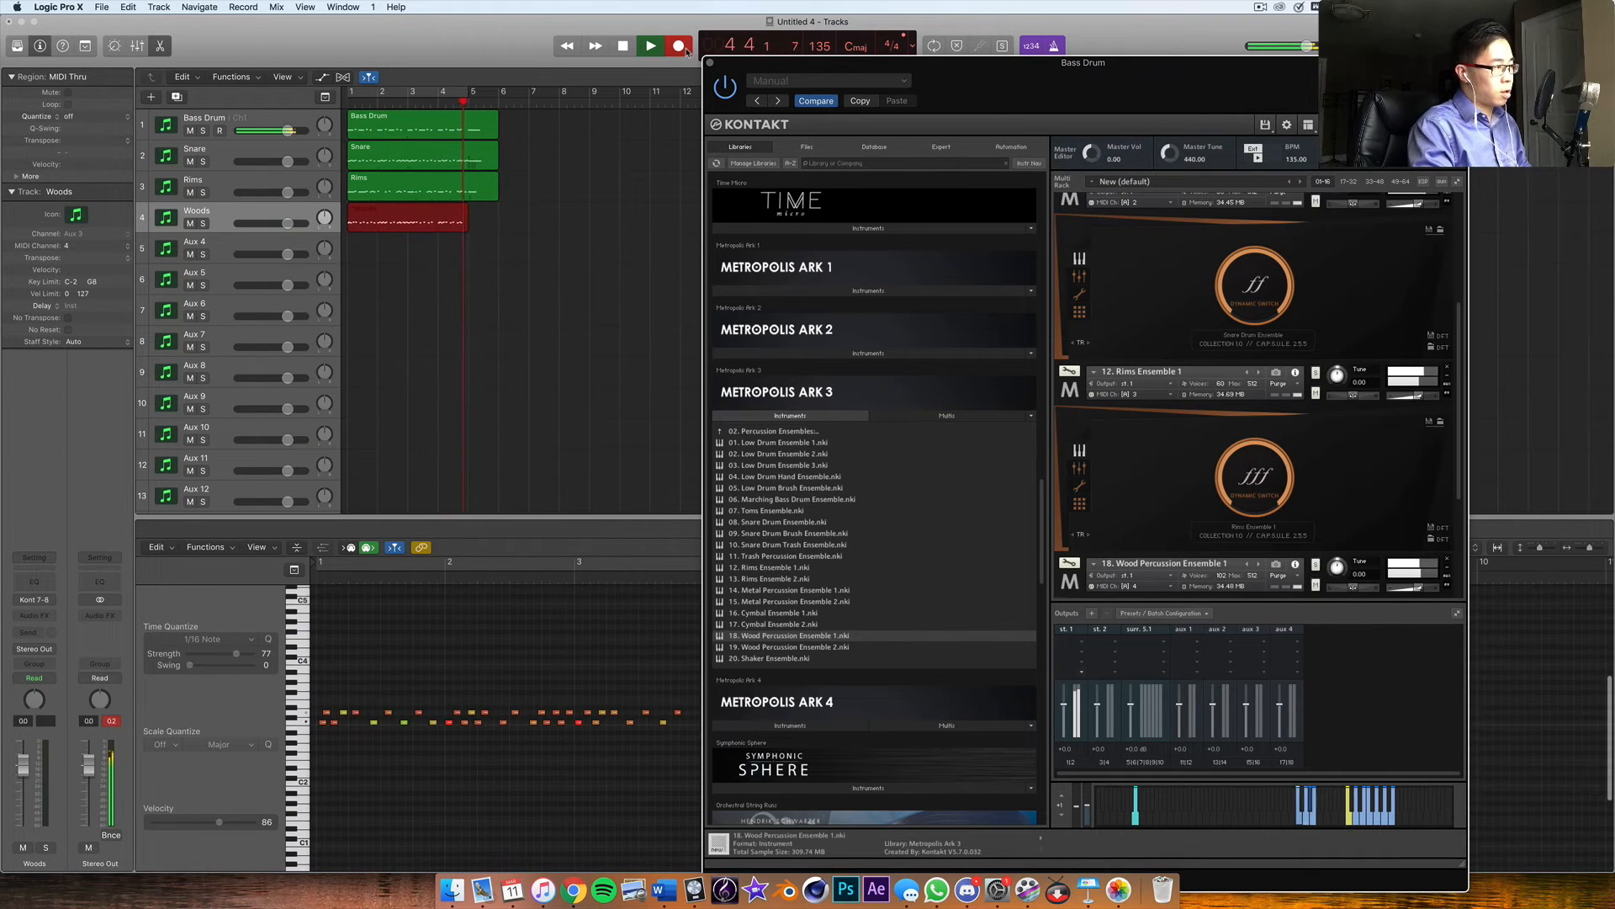
pyautogui.press('space')
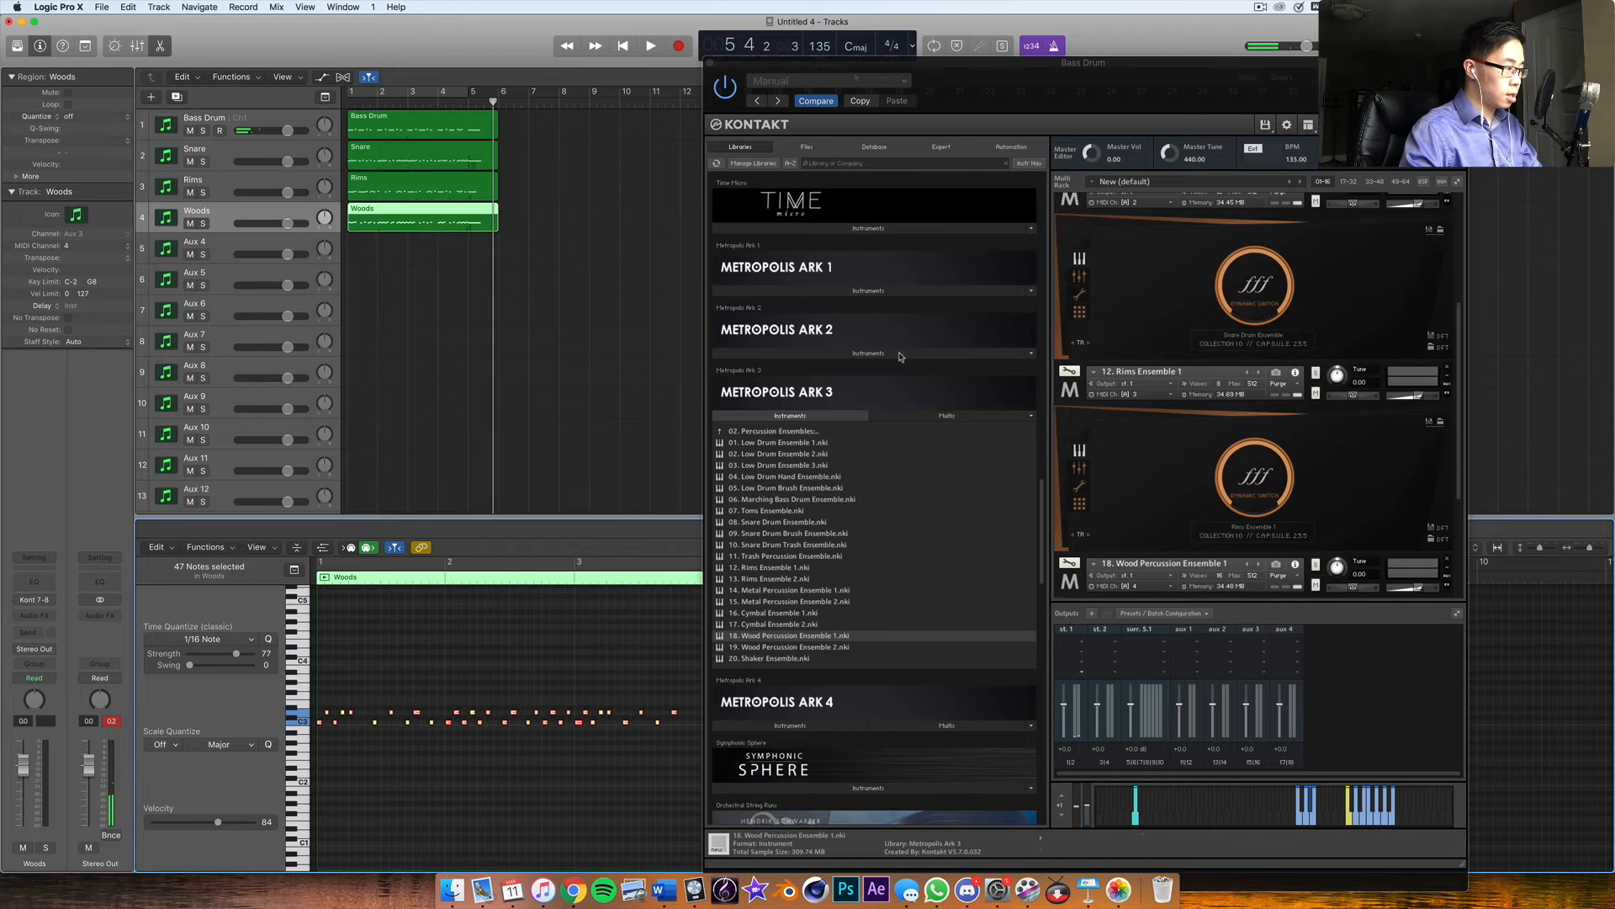
# Step: Deselect the woods notes, play all four parts from the start and clear Kontakt from the Piano Roll
pyautogui.click(625, 661)
pyautogui.press('Return')
pyautogui.press('space')
pyautogui.moveTo(1032, 63); pyautogui.dragTo(1241, 887)
pyautogui.hscroll(1, 438, 663)
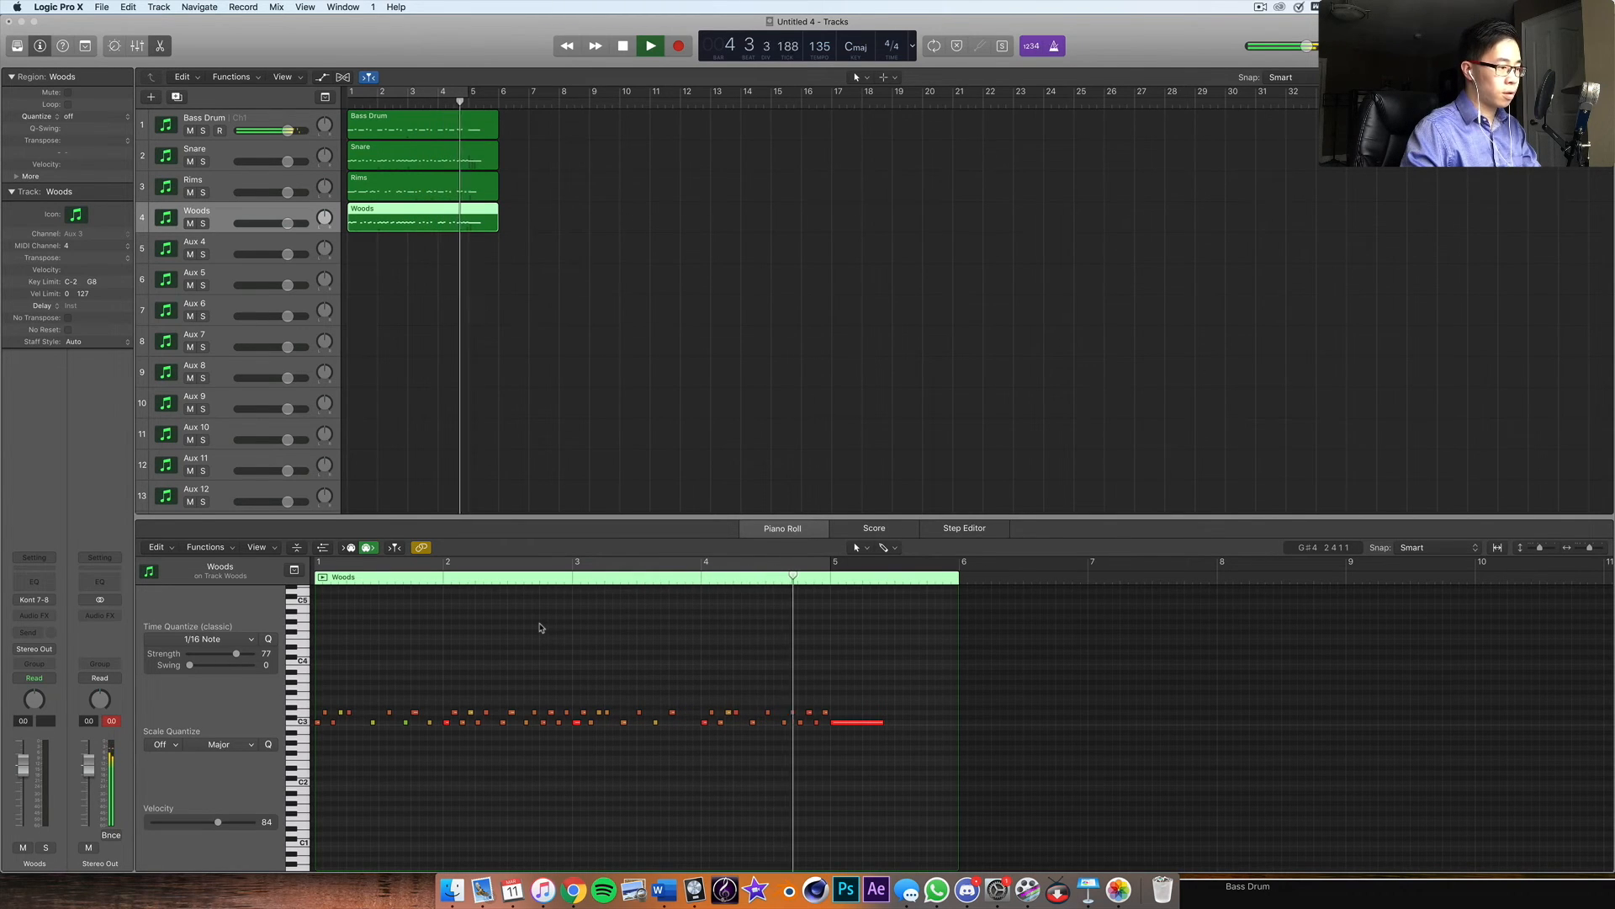
# Step: Move the woods notes from the middle of bar 1 a sixteenth earlier and replay from the start
pyautogui.press('space')
pyautogui.moveTo(363, 696)
pyautogui.mouseDown()
pyautogui.moveTo(442, 760)
pyautogui.moveTo(364, 725)
pyautogui.mouseUp()
pyautogui.click(428, 655)
pyautogui.press('Return')
pyautogui.press('space')
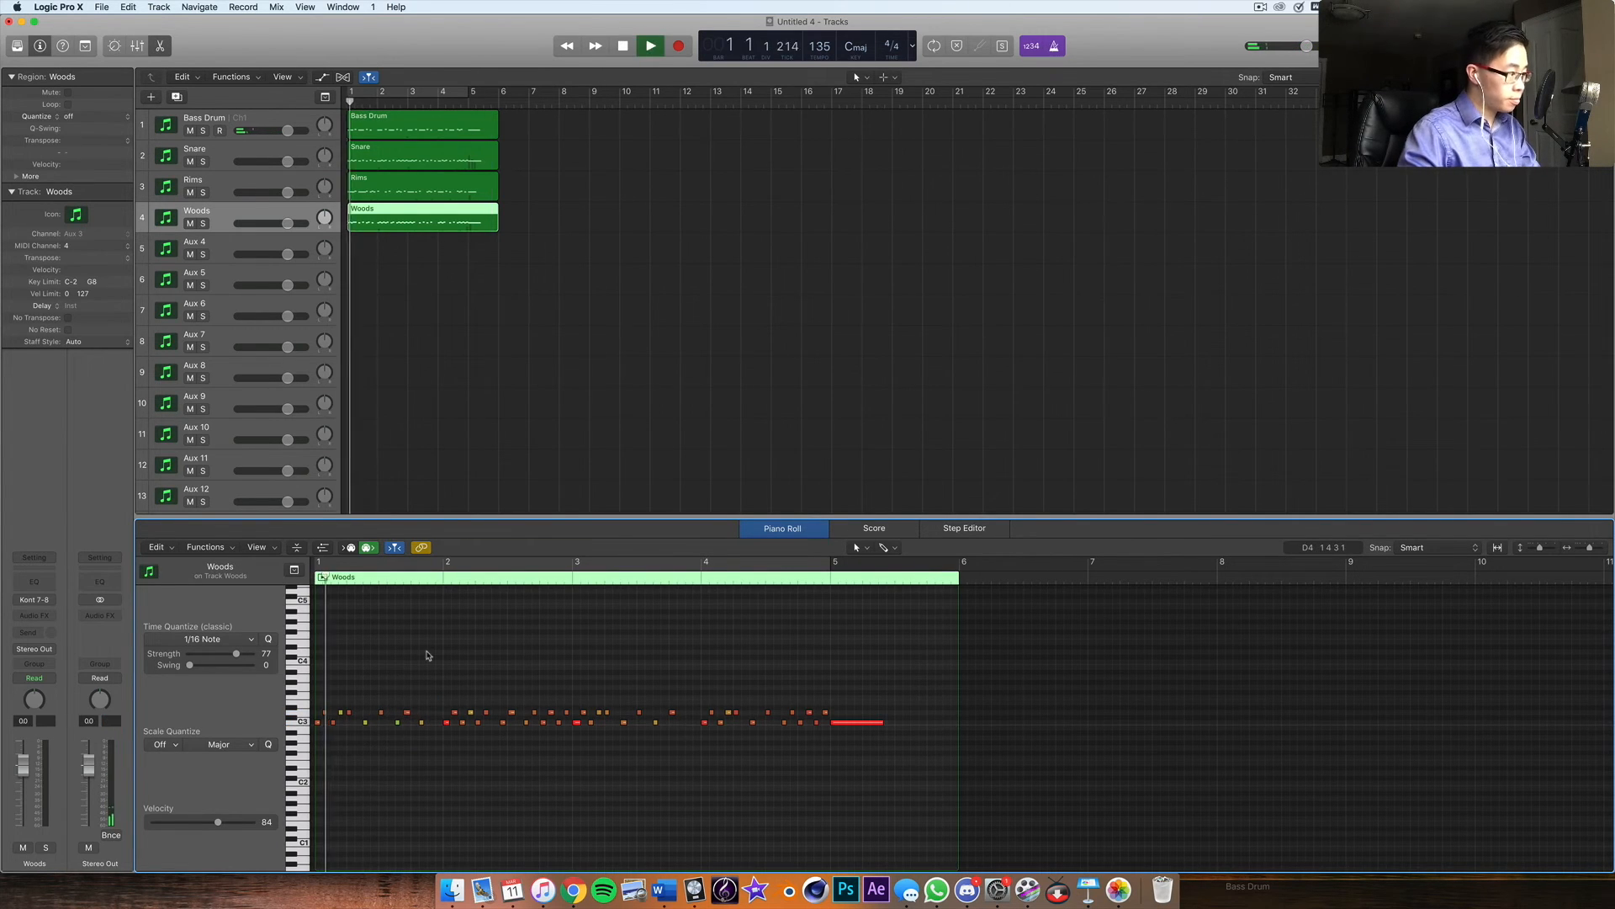
# Step: Move the woods notes late in bar 1 a sixteenth later and play from the start again
pyautogui.press('space')
pyautogui.moveTo(402, 704); pyautogui.dragTo(429, 723)
pyautogui.click(416, 690)
pyautogui.press('Return')
pyautogui.press('space')
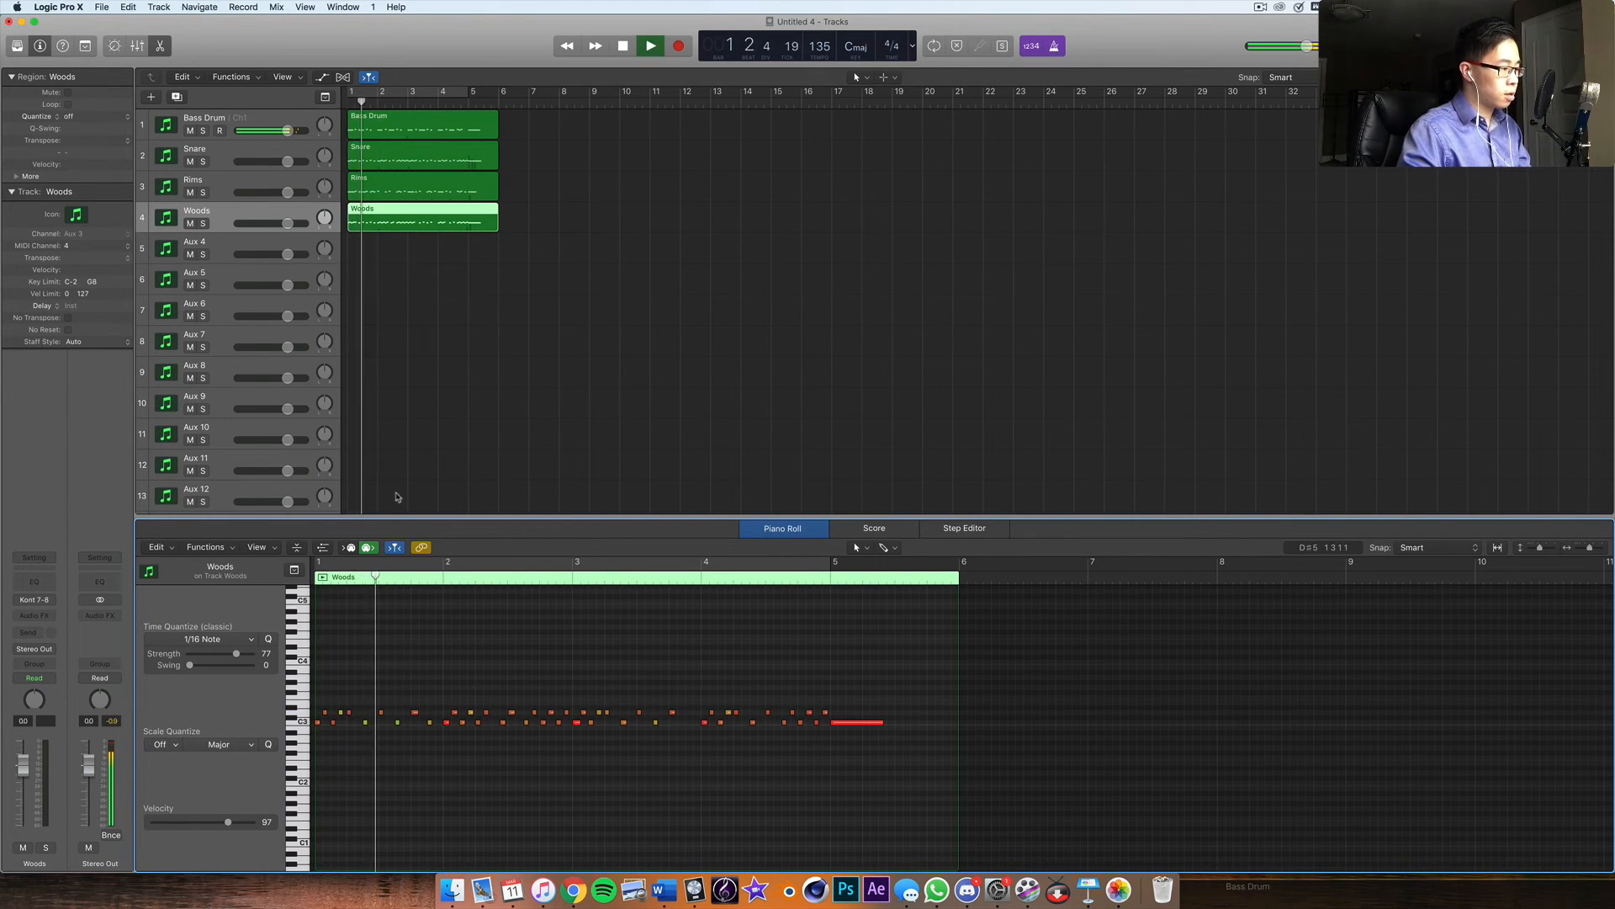
# Step: Bring Kontakt's Wood Percussion Ensemble 1 into view and replay the woods part from around the start of bar 2
pyautogui.click(1248, 890)
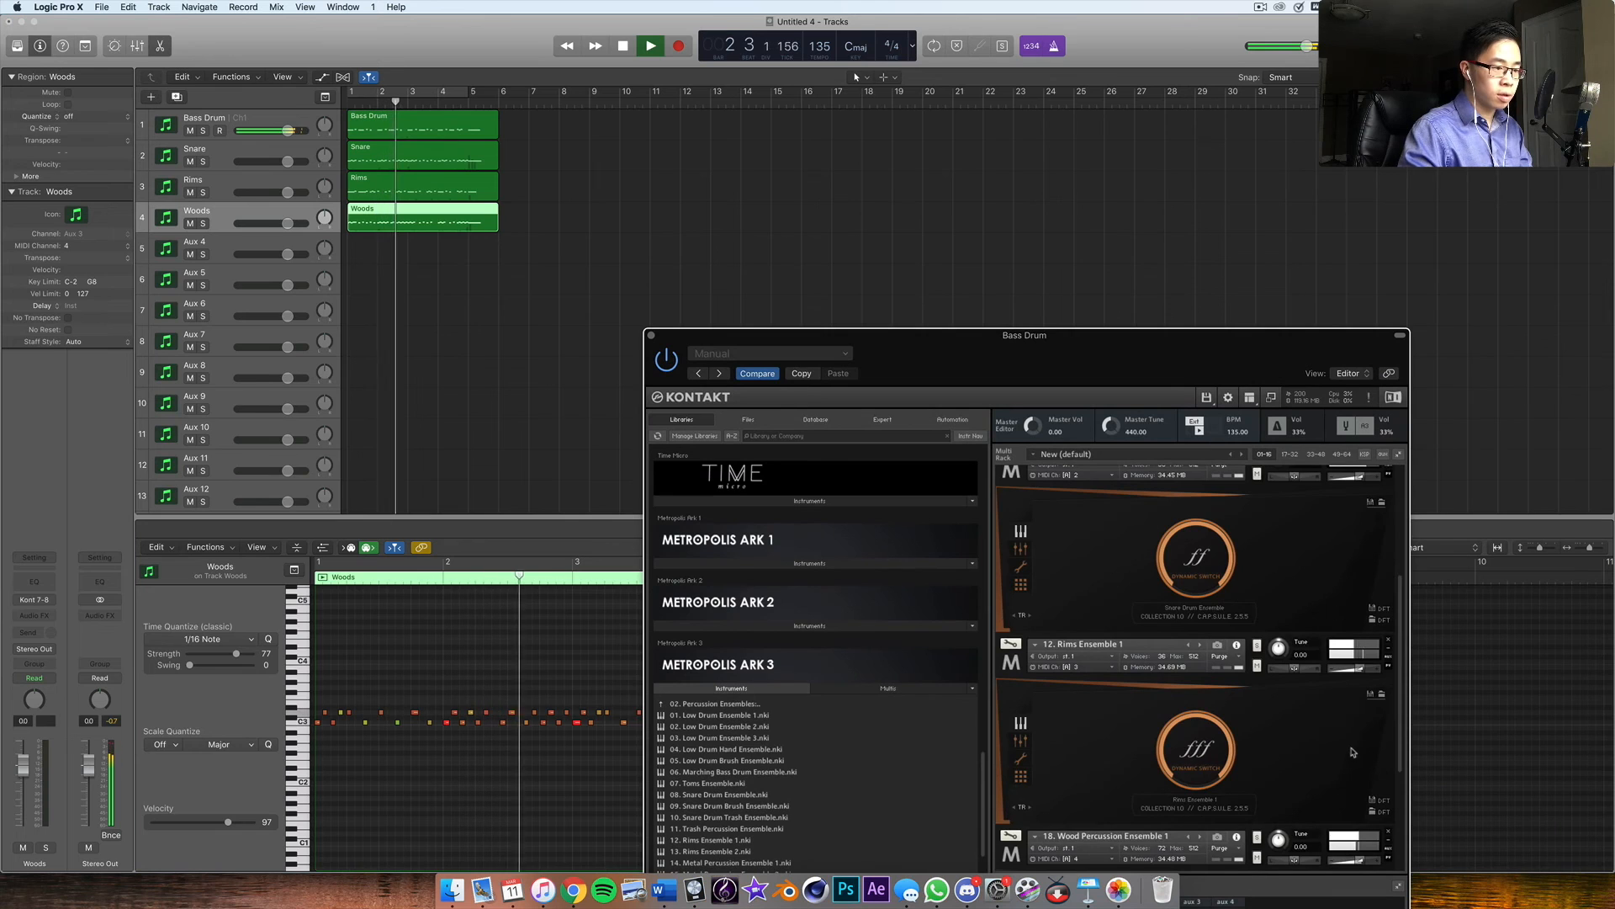
pyautogui.press('space')
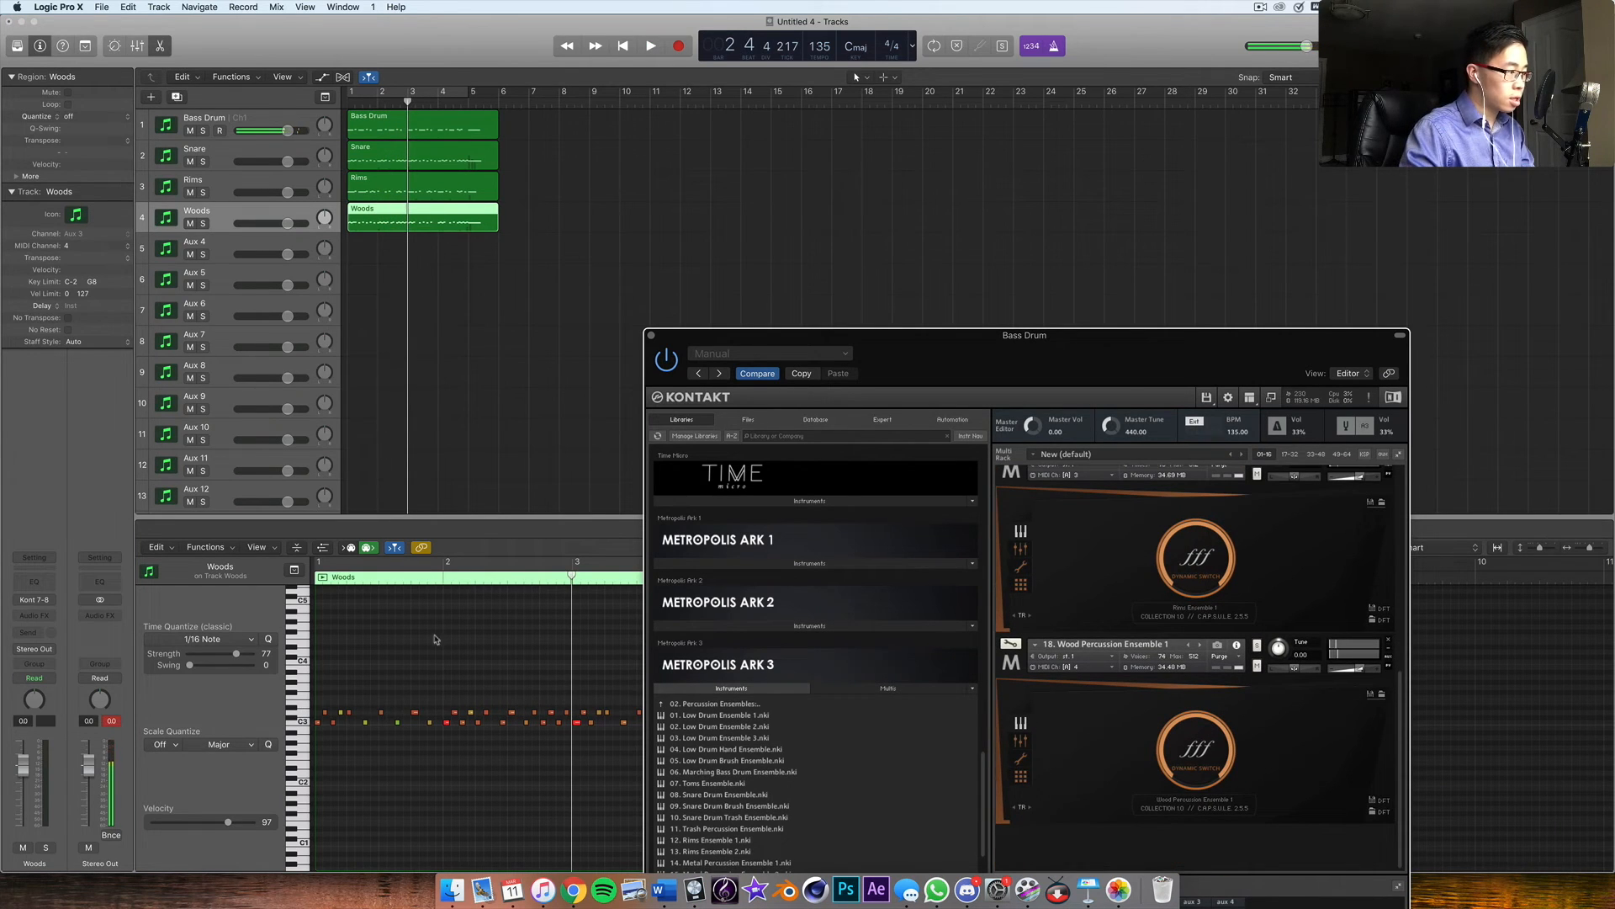
pyautogui.click(427, 579)
pyautogui.press('space')
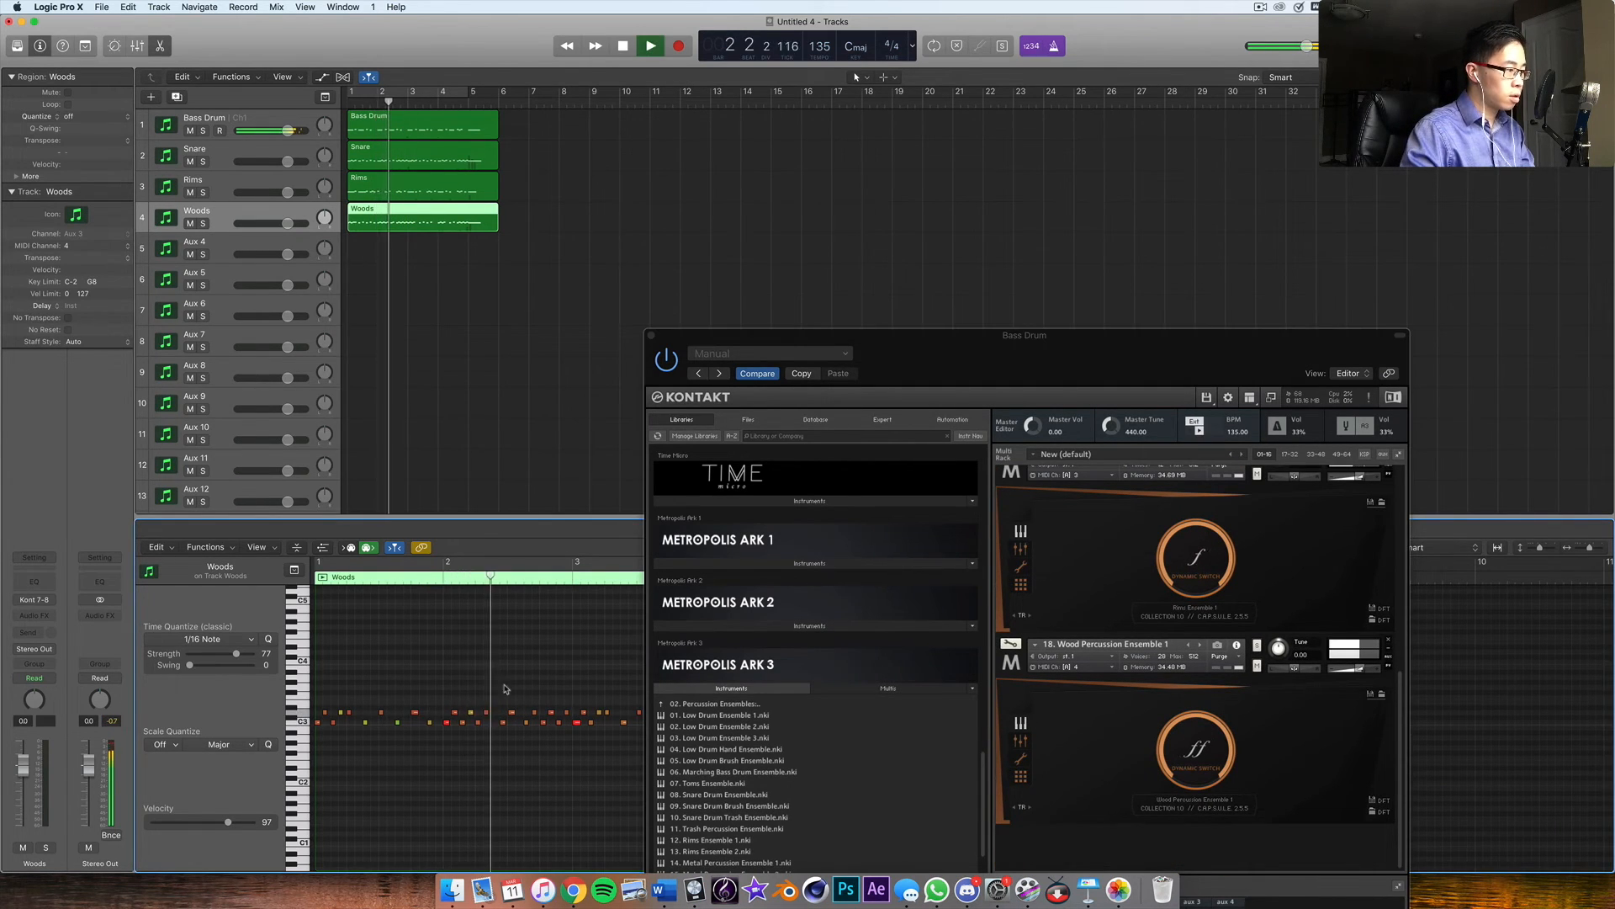
pyautogui.press('space')
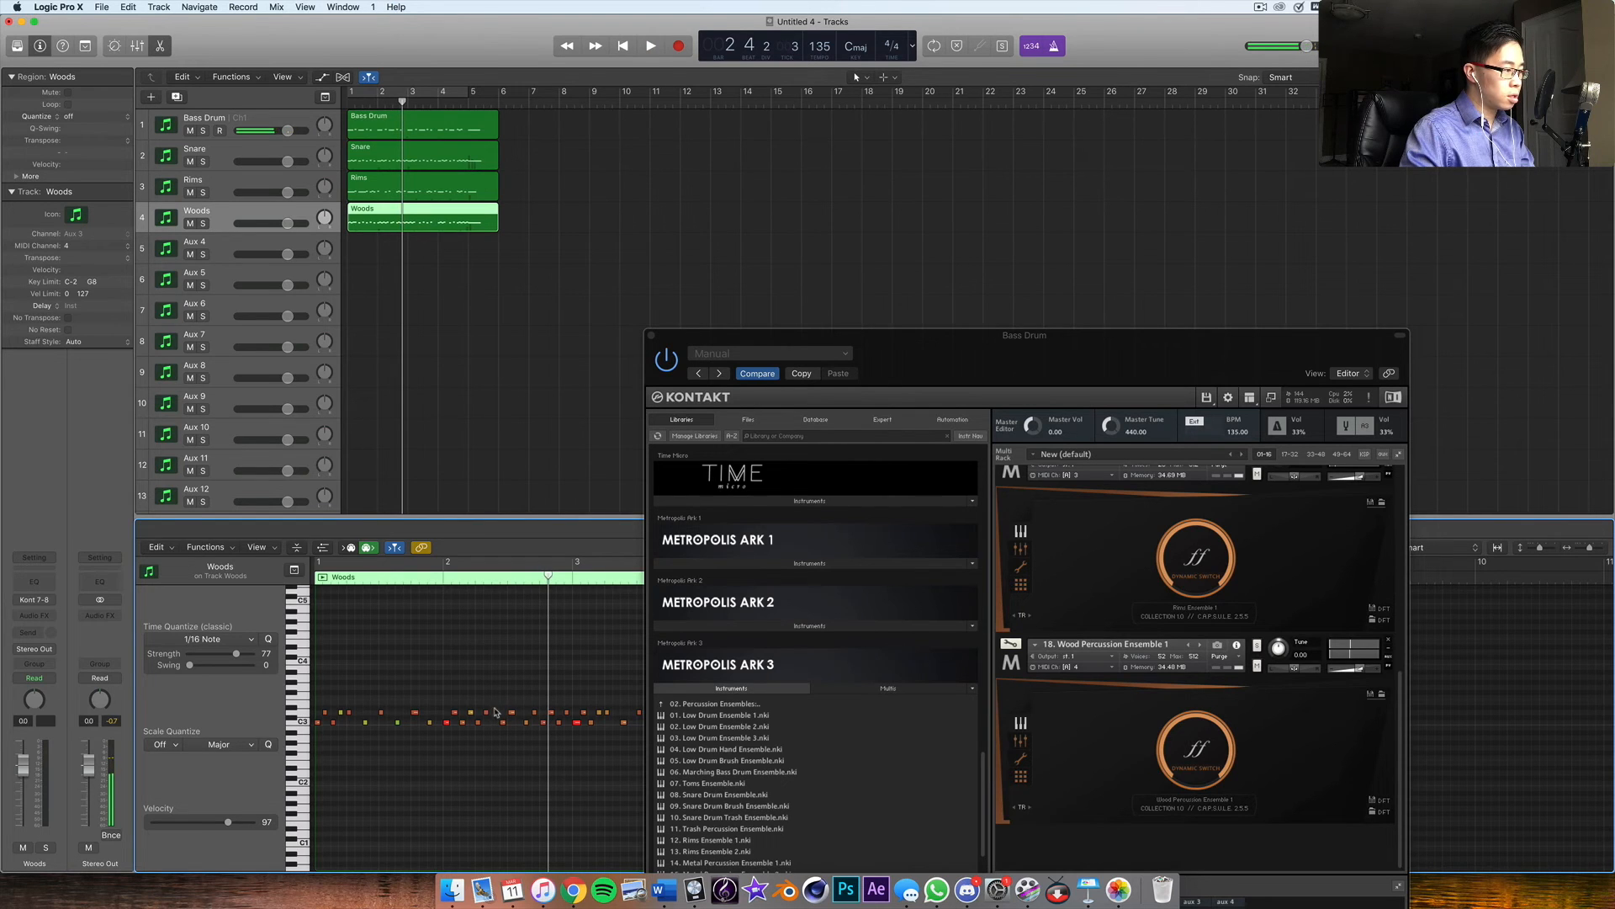
# Step: Move the upper woods note in beat 2 of bar 2 a sixteenth later and play the parts from bar 2 to the end
pyautogui.click(486, 714)
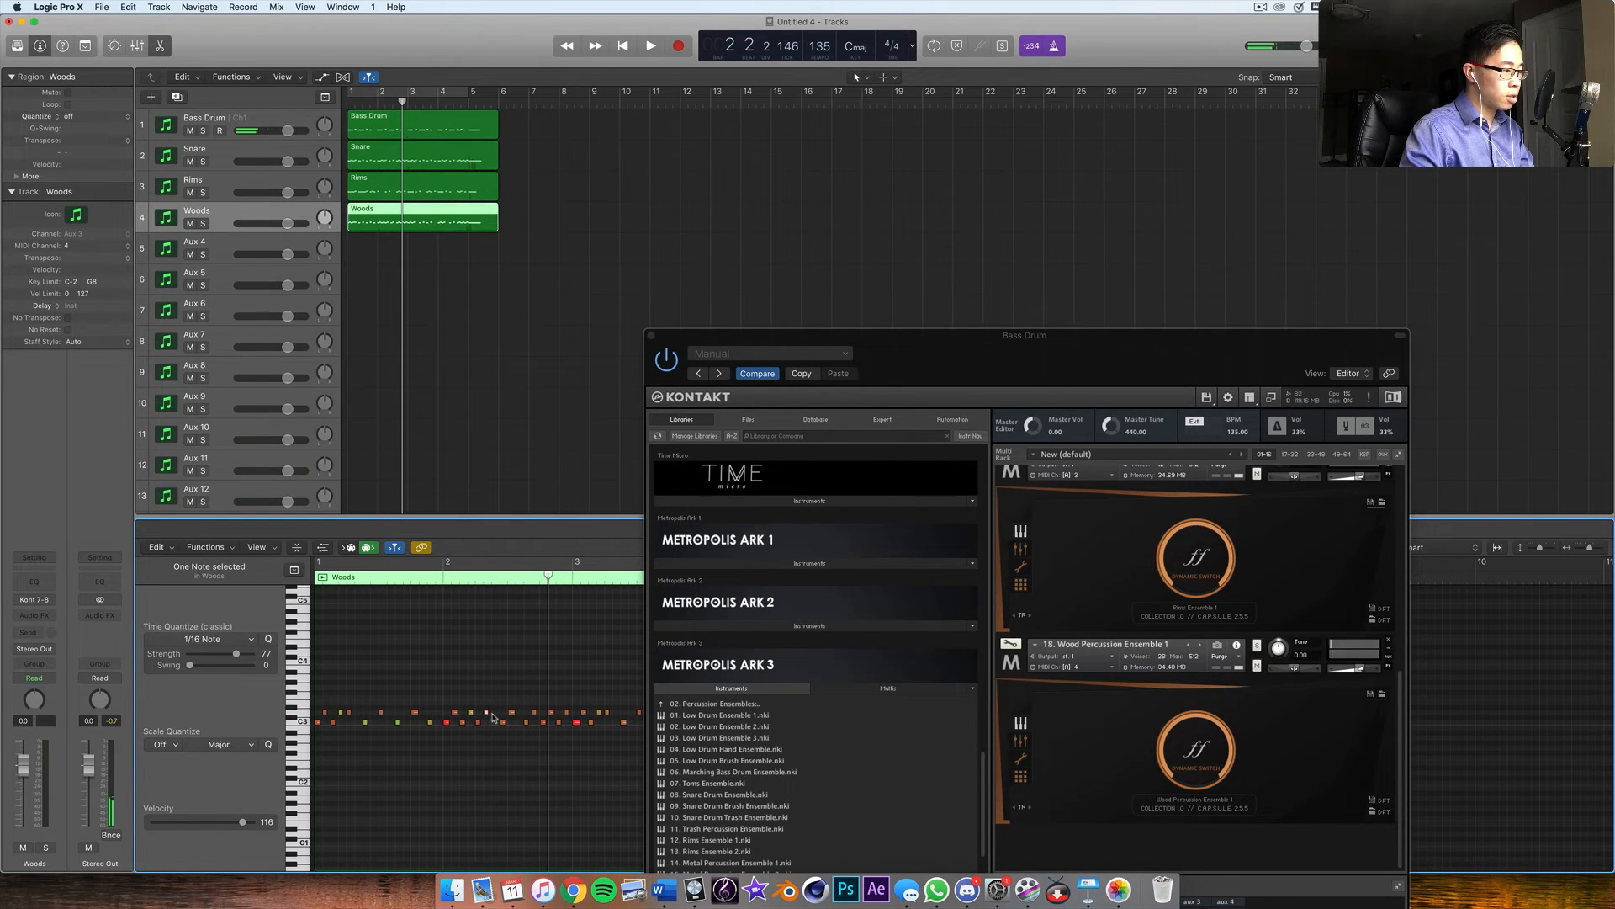
pyautogui.moveTo(486, 717); pyautogui.dragTo(495, 717)
pyautogui.click(435, 581)
pyautogui.press('space')
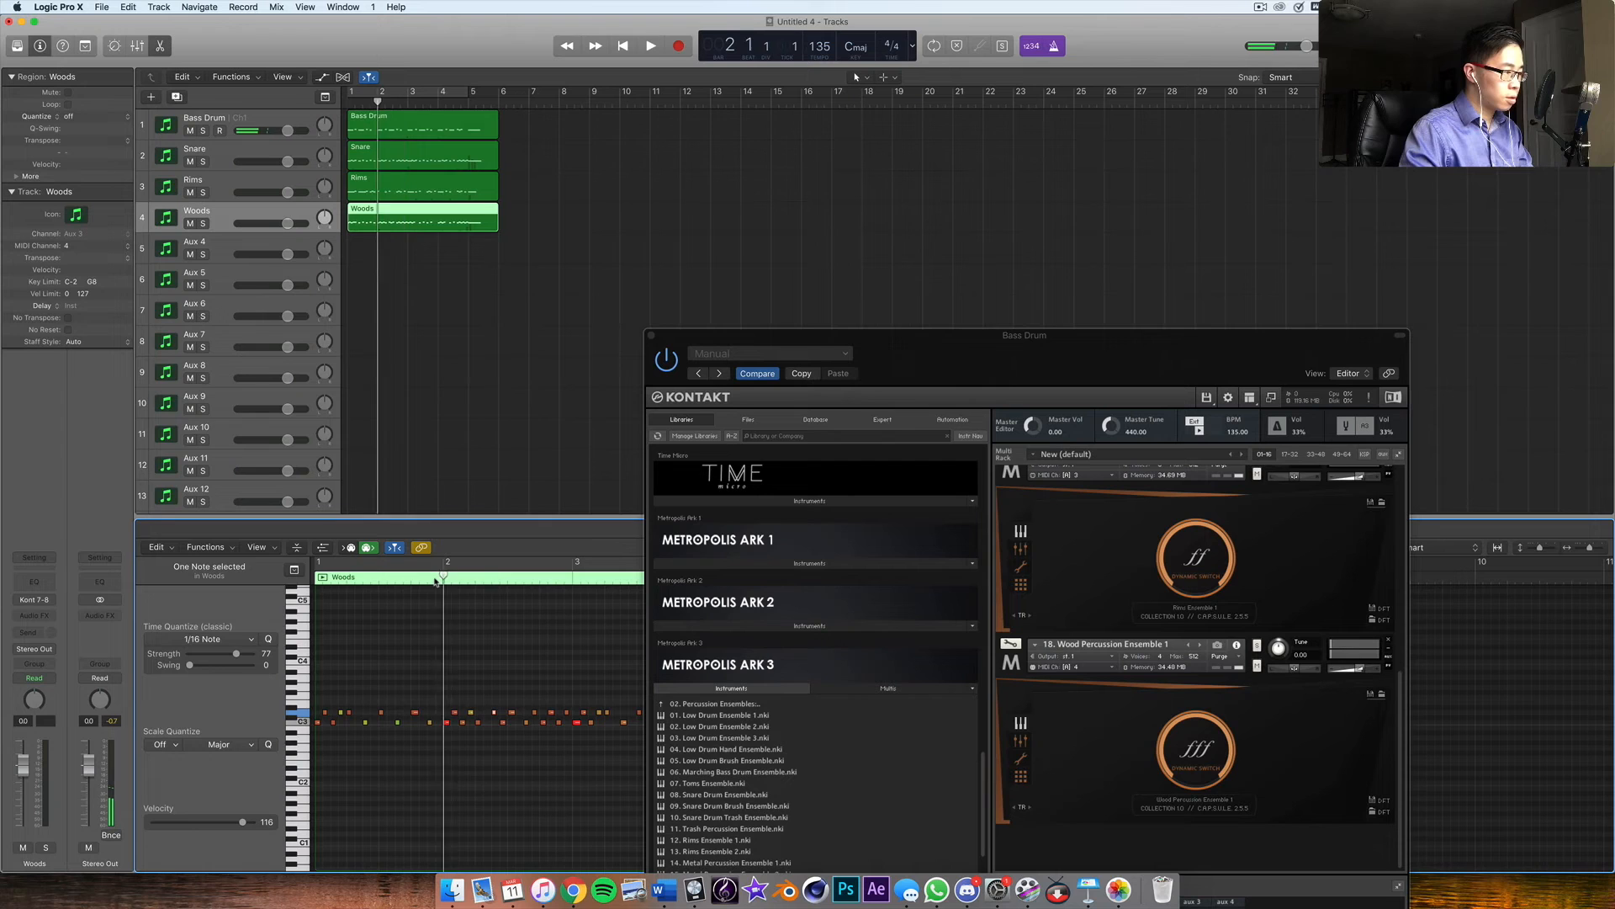
pyautogui.click(435, 579)
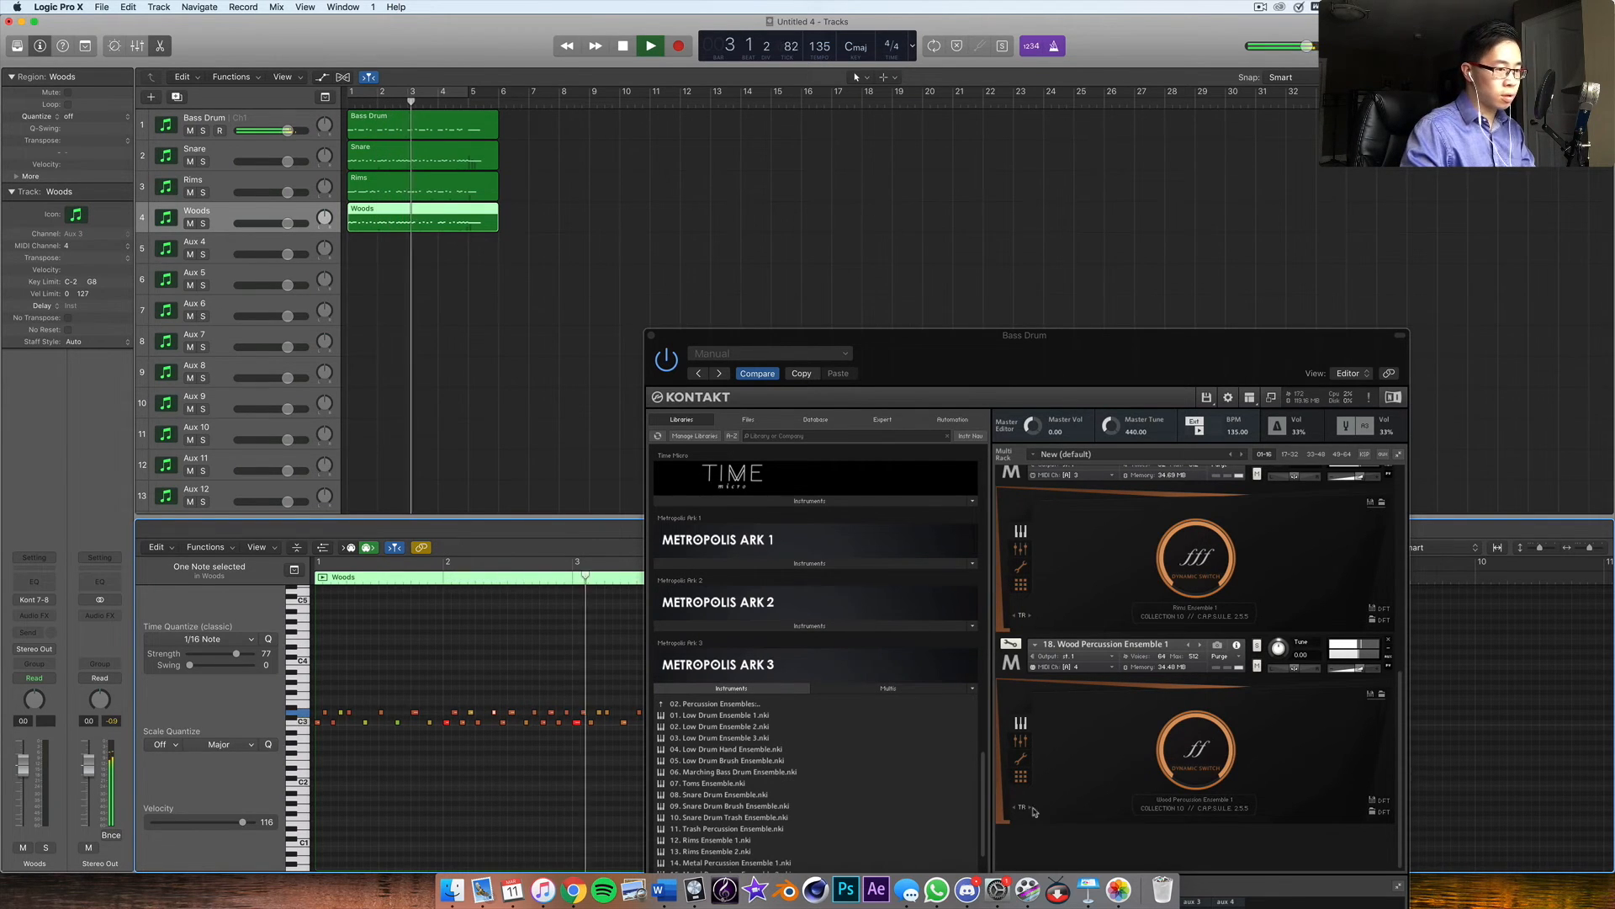
pyautogui.moveTo(898, 342); pyautogui.dragTo(906, 833)
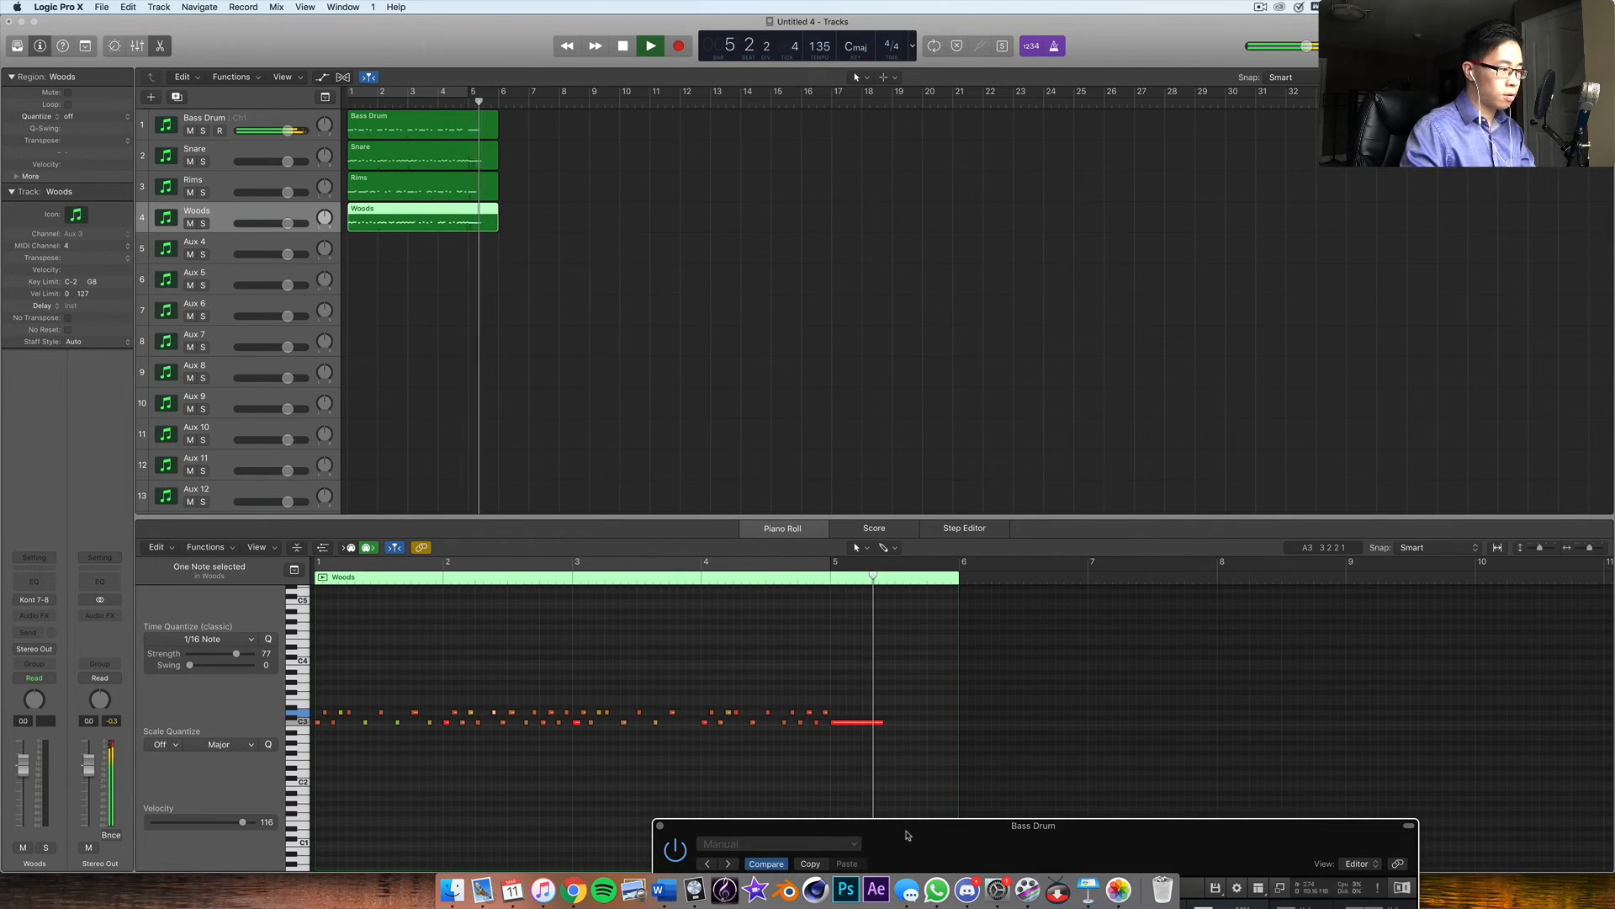
pyautogui.click(801, 664)
pyautogui.press('space')
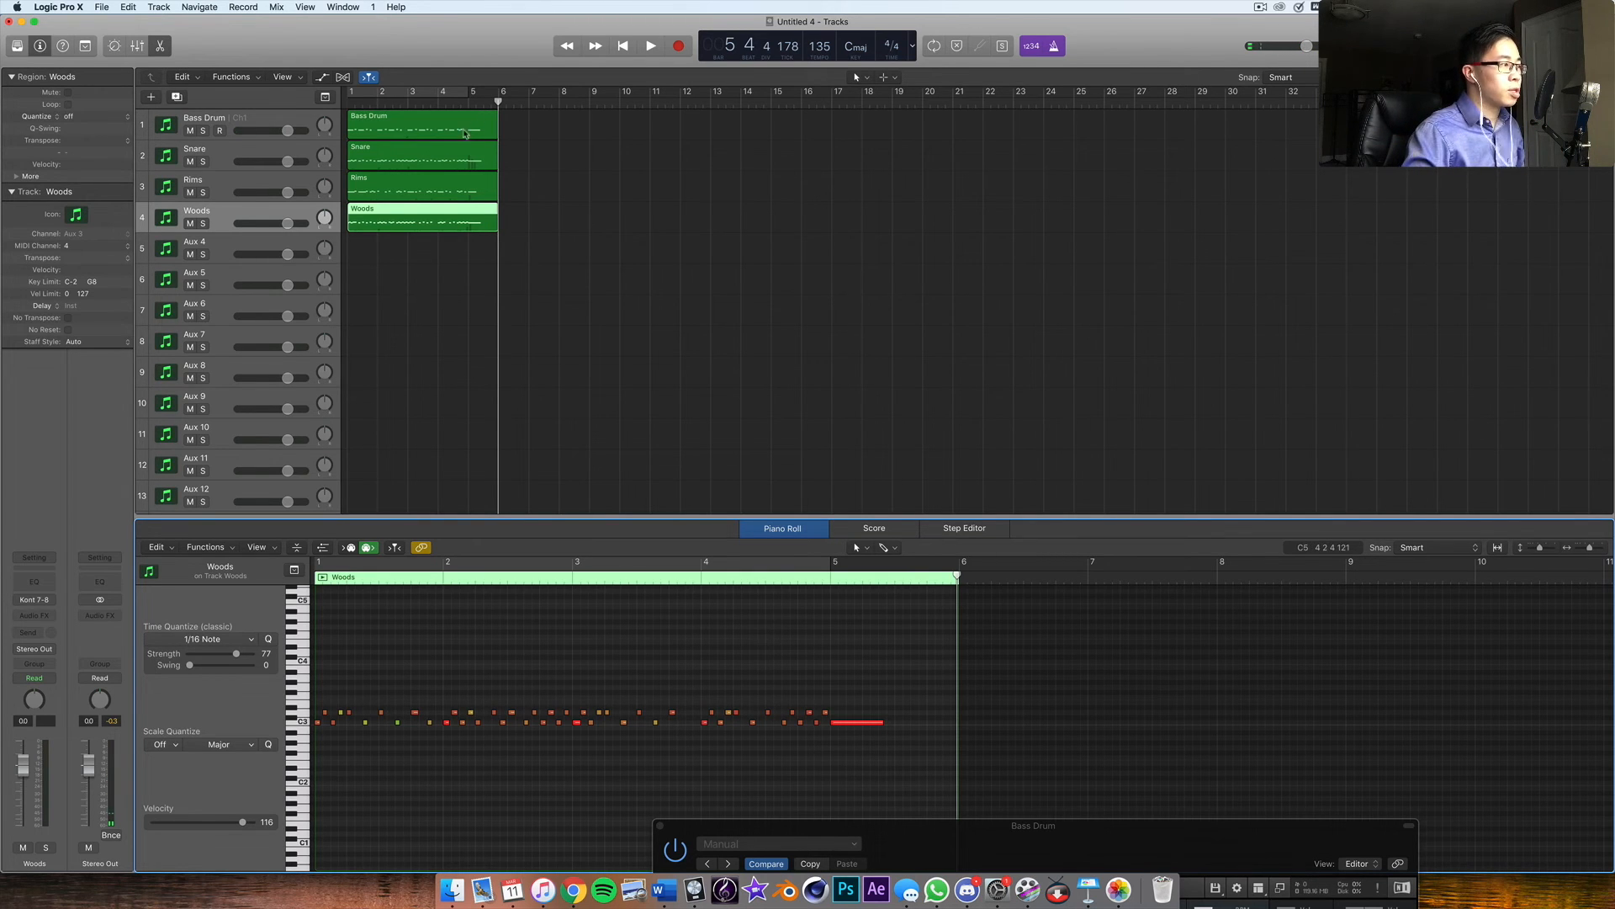
# Step: Bring Kontakt's Marching Bass Drum and Snare Drum ensembles into view and play the full arrangement from the start
pyautogui.click(364, 158)
pyautogui.moveTo(1300, 849); pyautogui.dragTo(1303, 166)
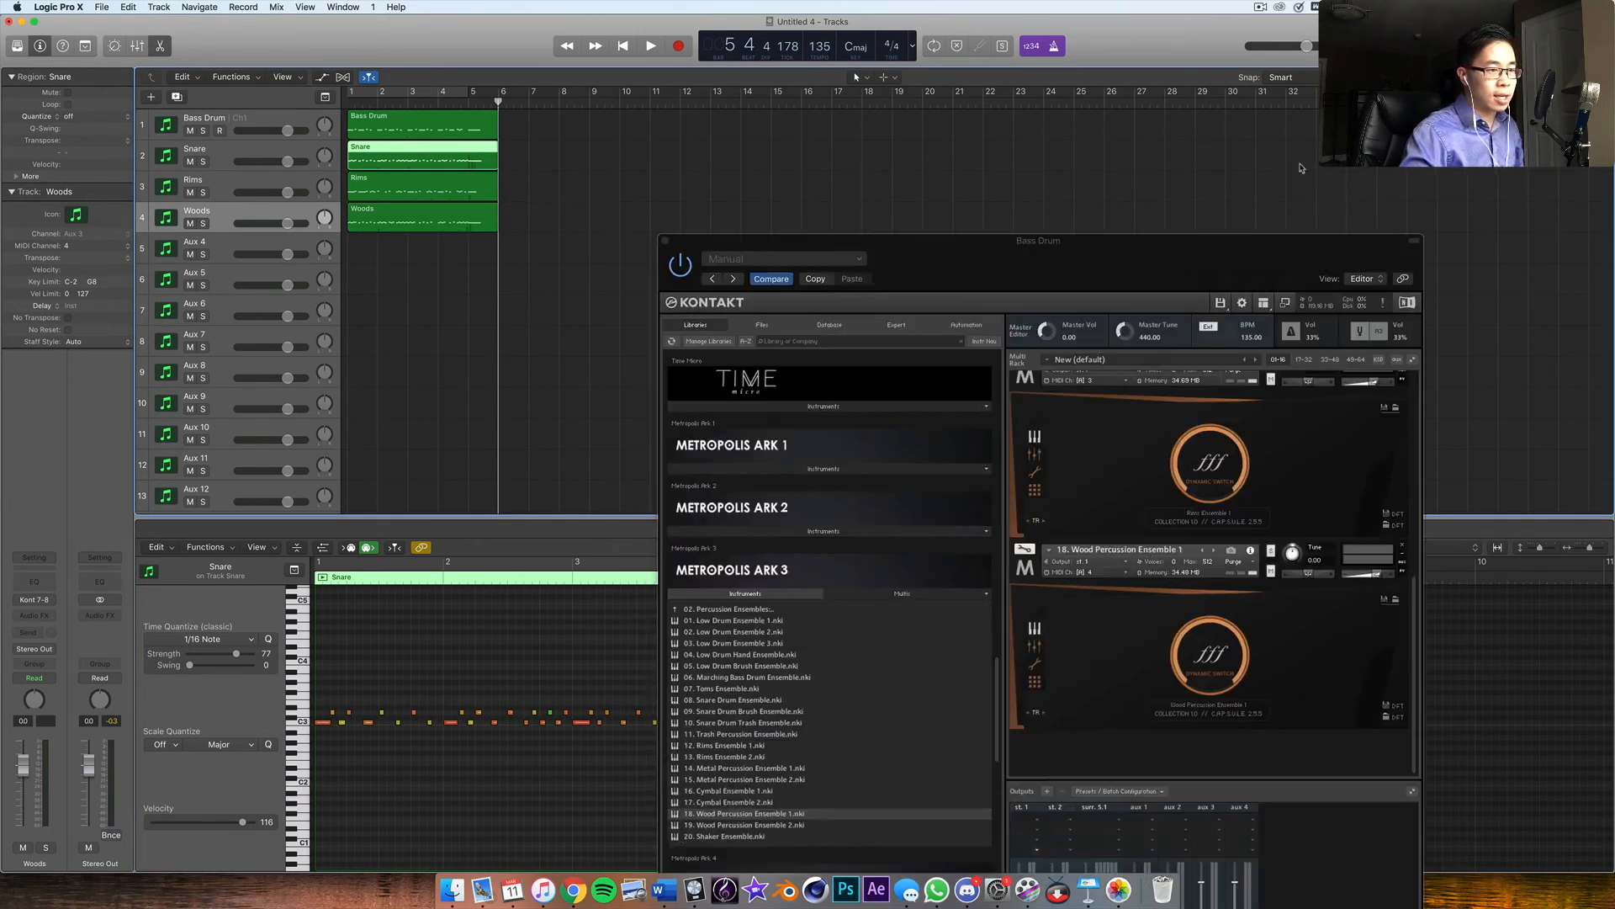
pyautogui.scroll(5, 1238, 488)
pyautogui.moveTo(1374, 503)
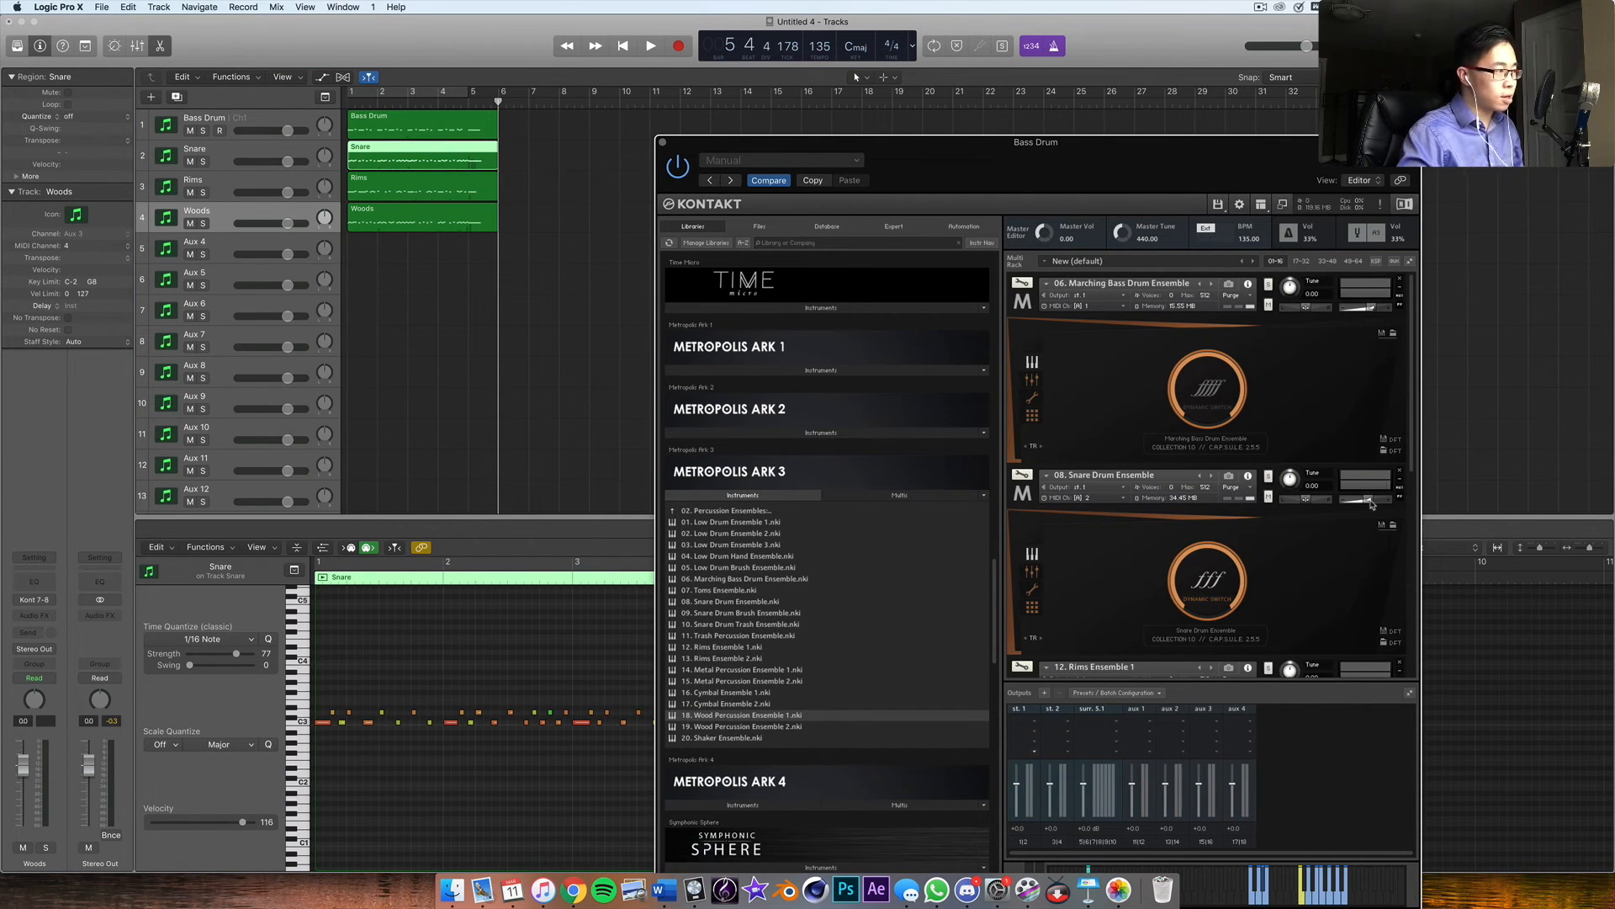
pyautogui.press('Return')
pyautogui.press('space')
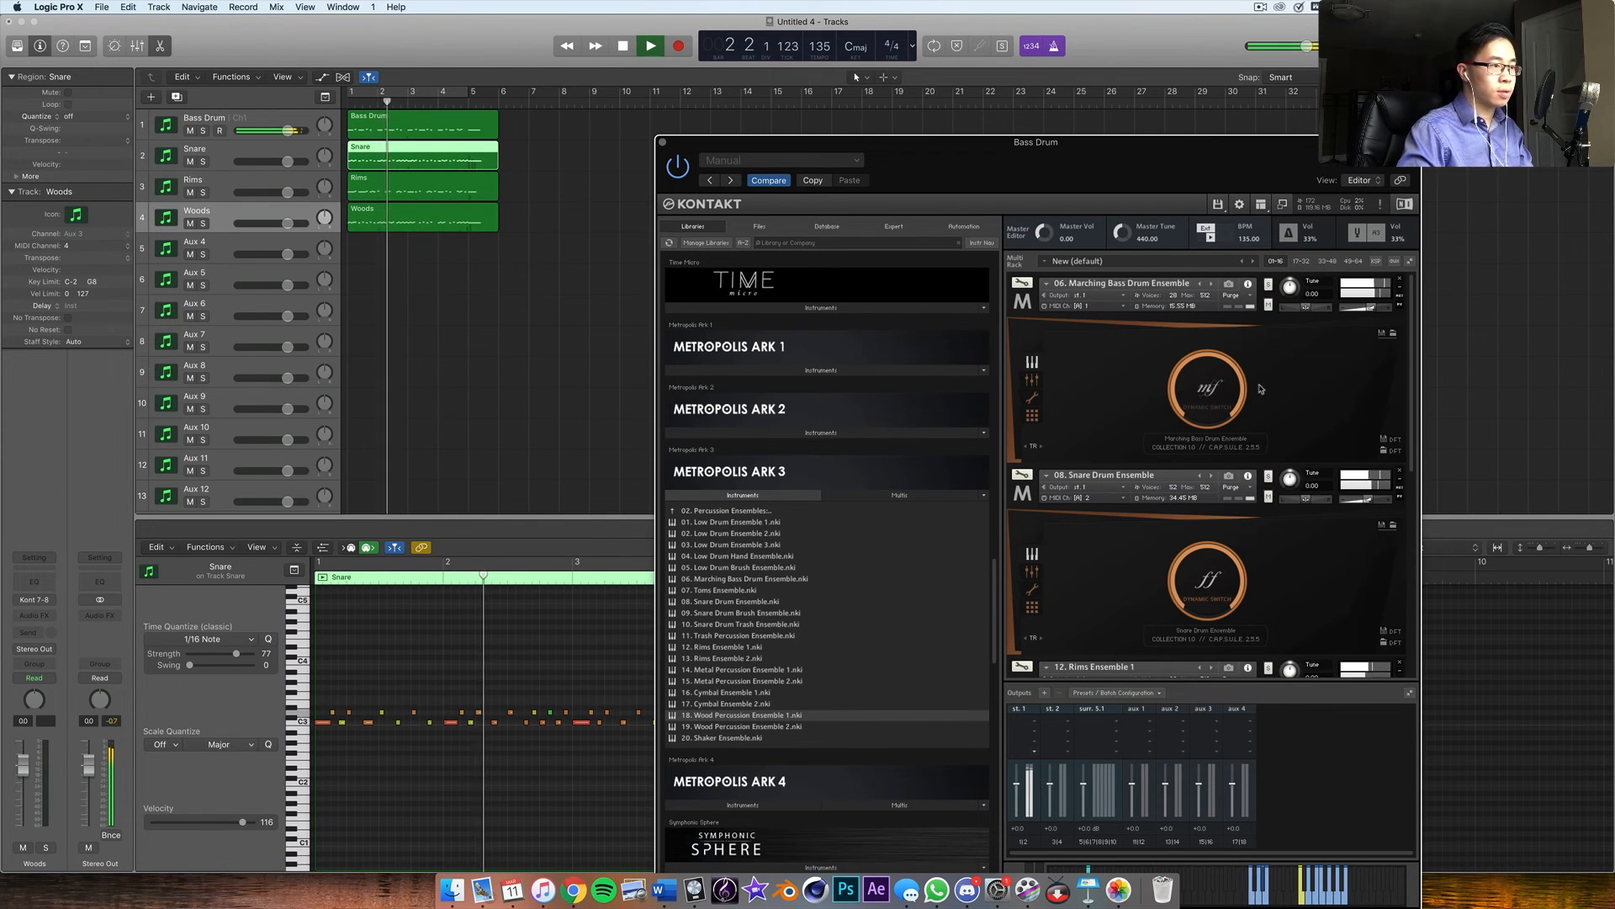
pyautogui.moveTo(986, 183); pyautogui.dragTo(1159, 84)
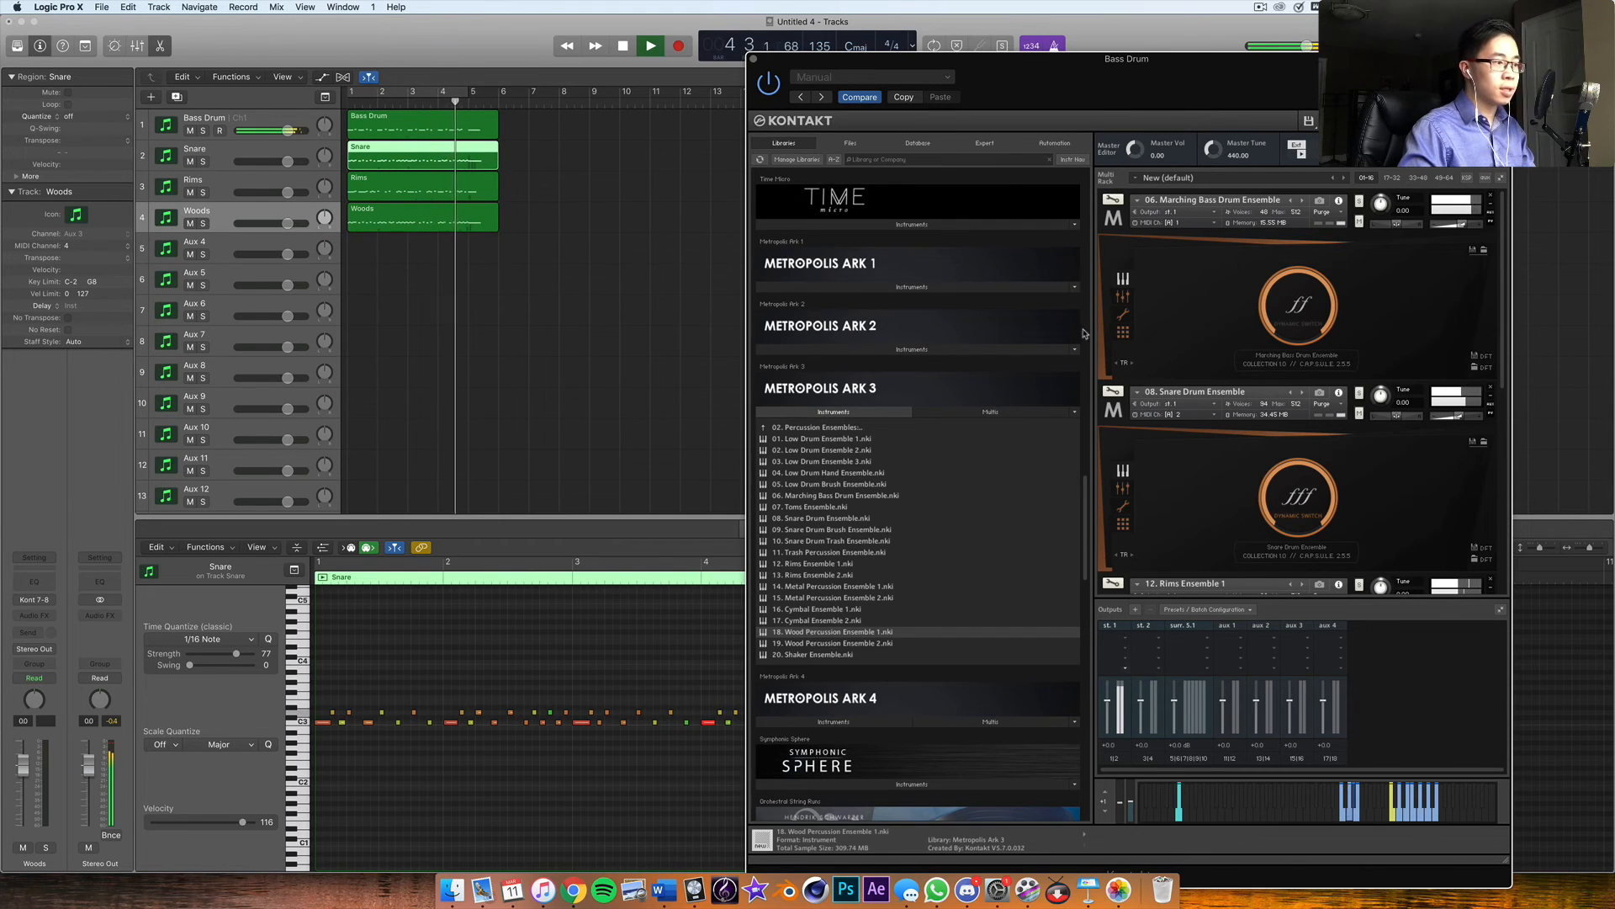
pyautogui.press('space')
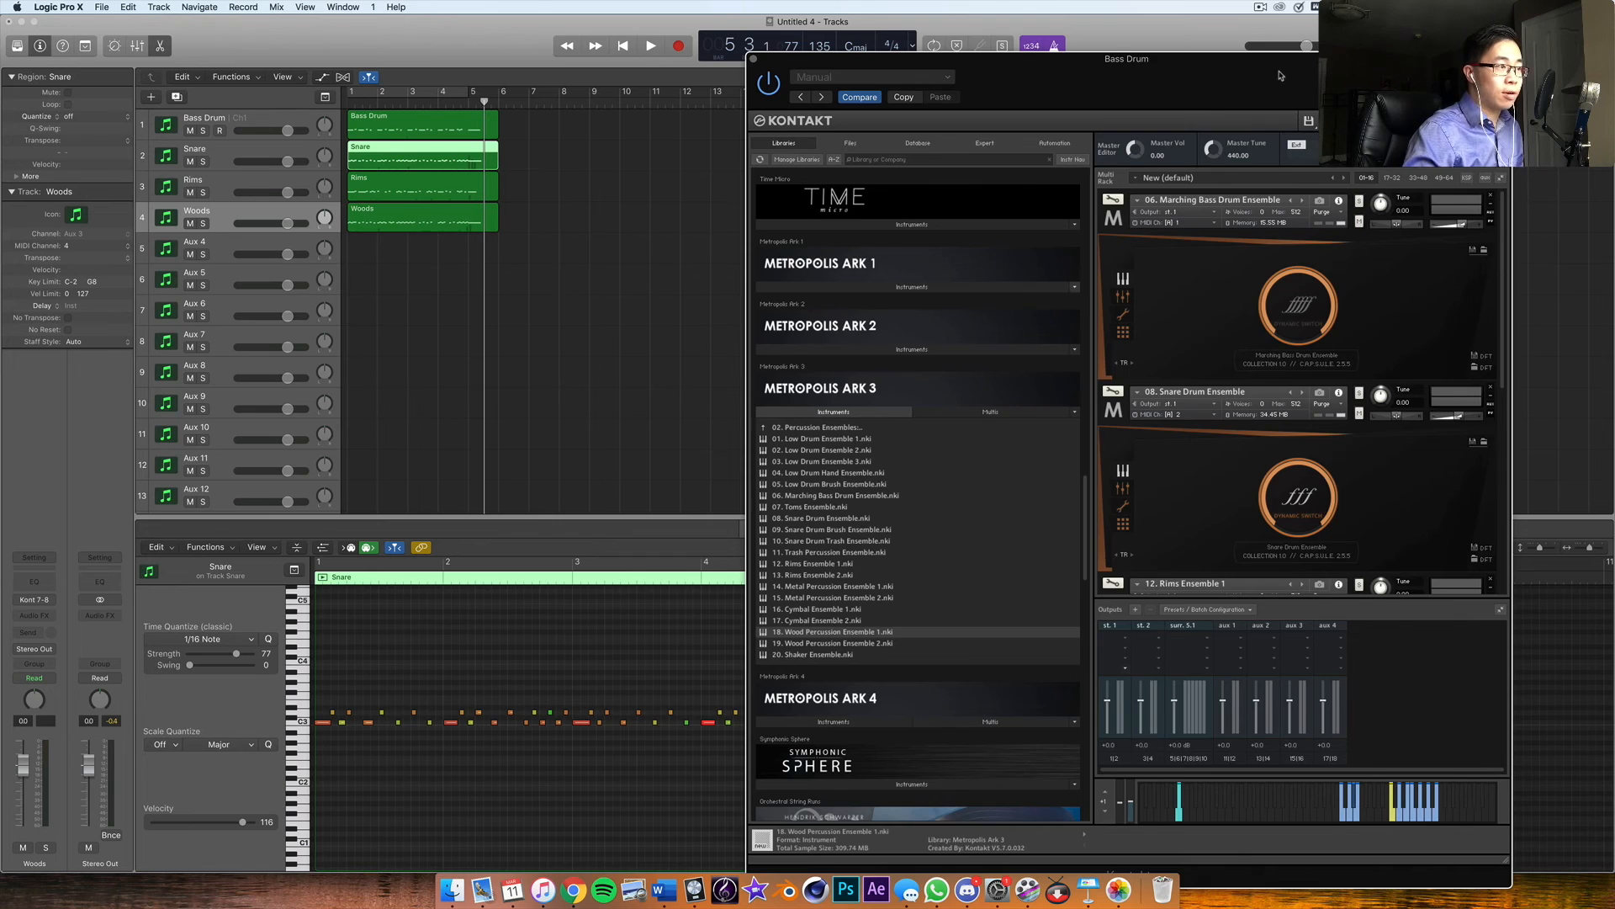
pyautogui.moveTo(1281, 71); pyautogui.dragTo(1115, 35)
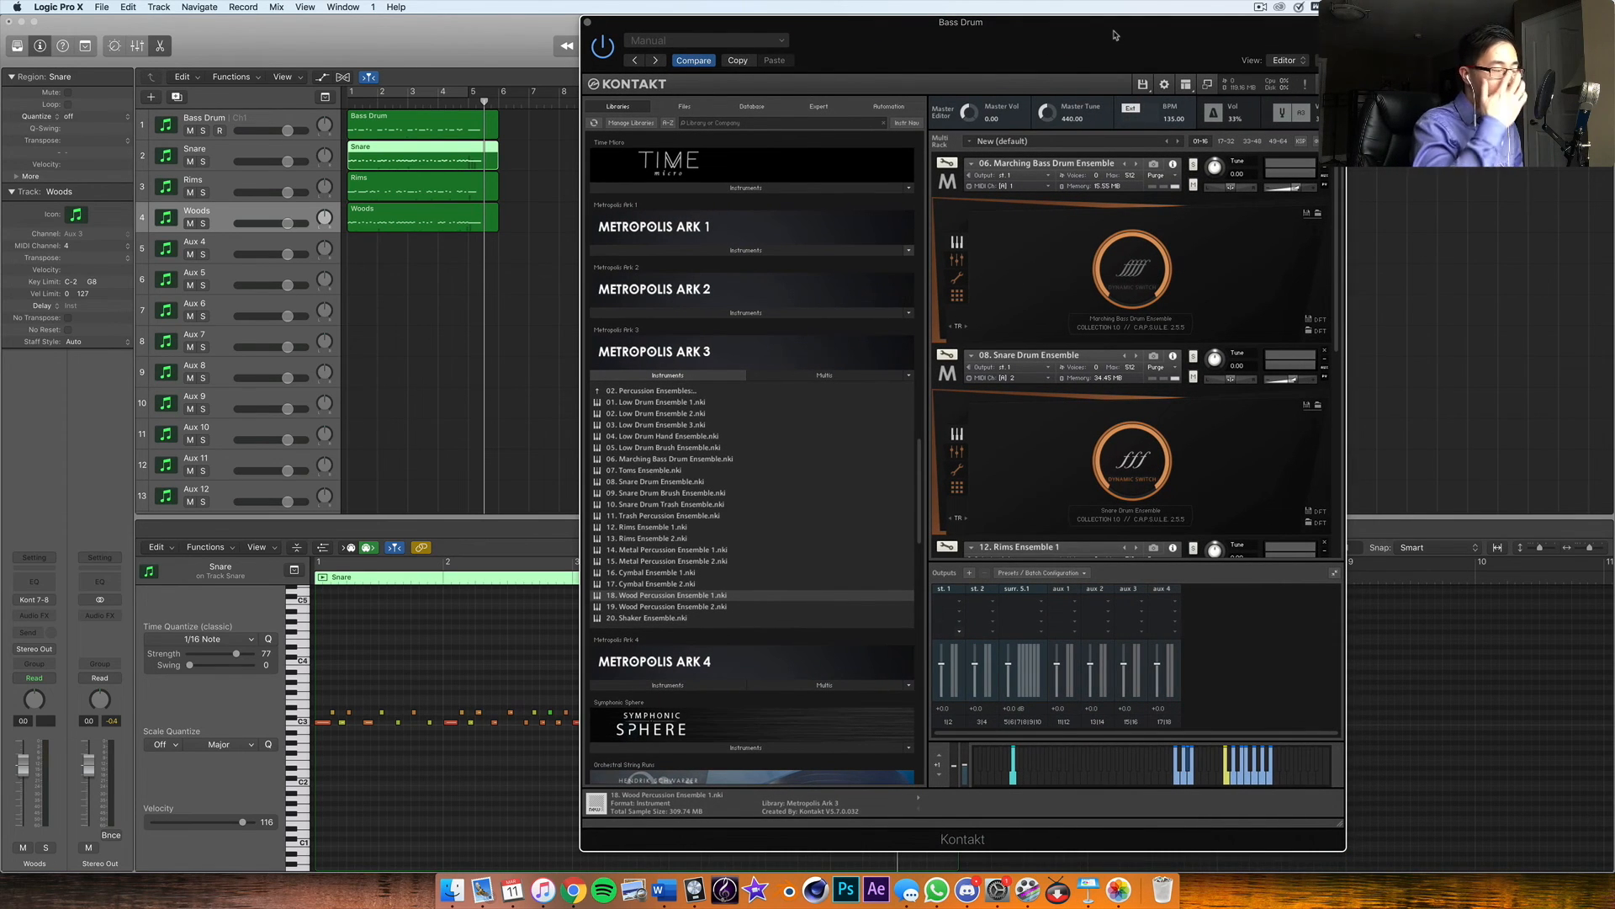